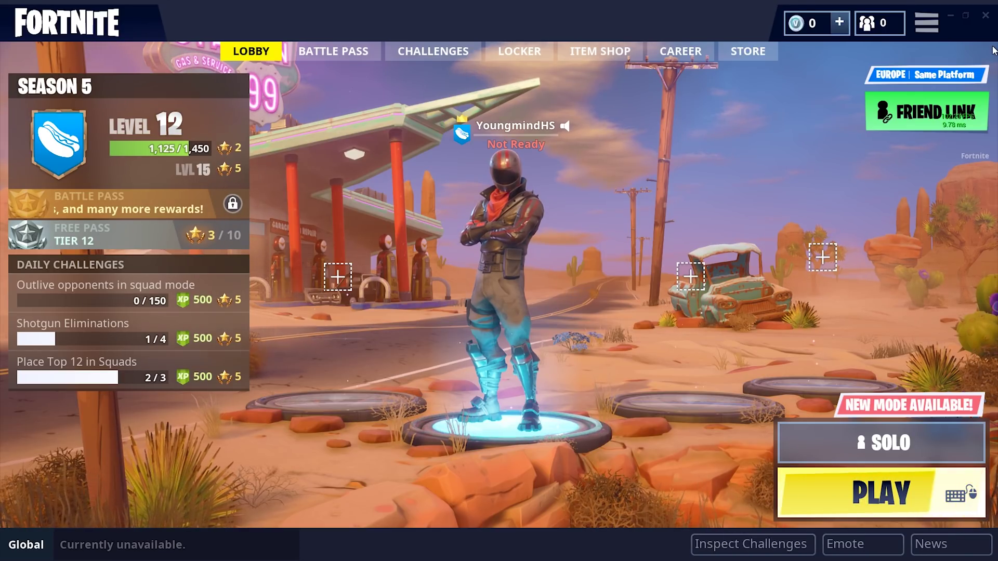
- Open the lobby menu panel with Feedback, Privacy, Select Game Mode and Support
click(926, 26)
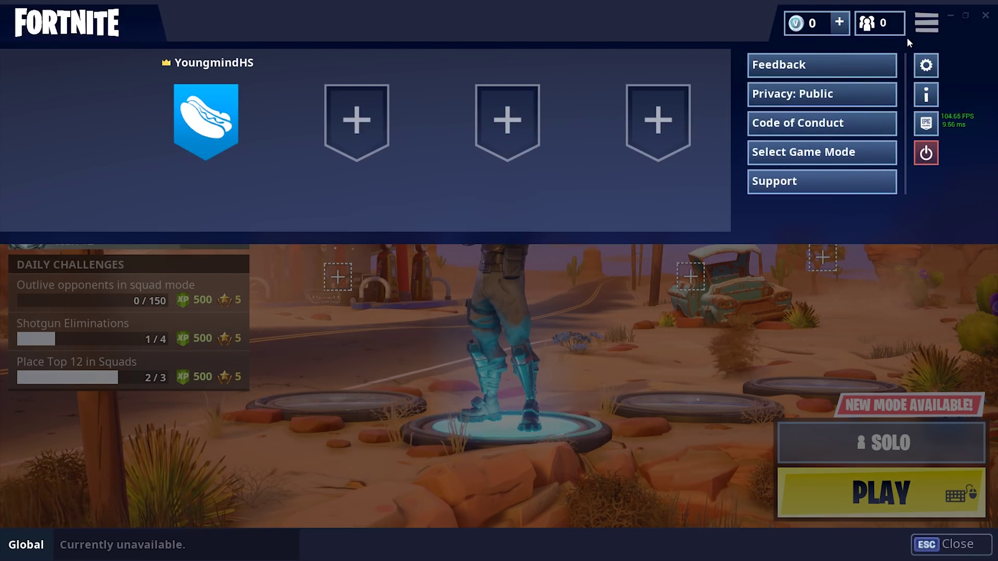
- In Video settings, set resolution to 1280x720, all quality presets to Low and 3D resolution to about 50%
click(926, 65)
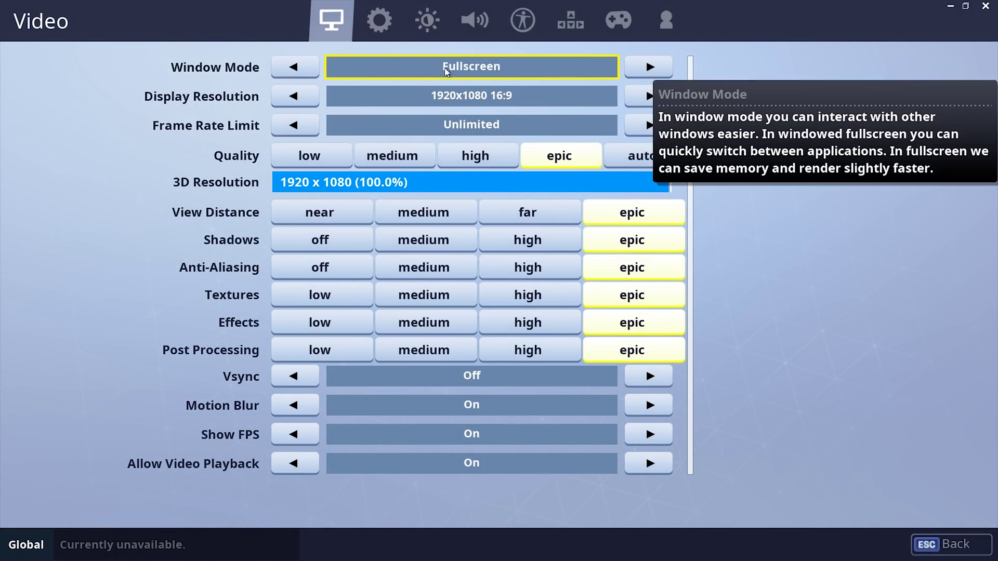
click(645, 100)
click(645, 100)
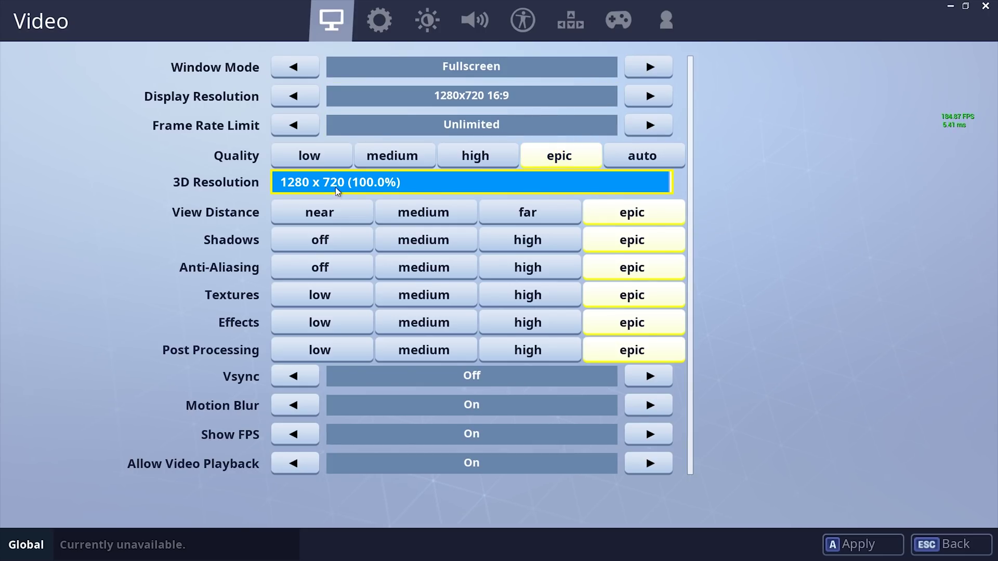
click(345, 159)
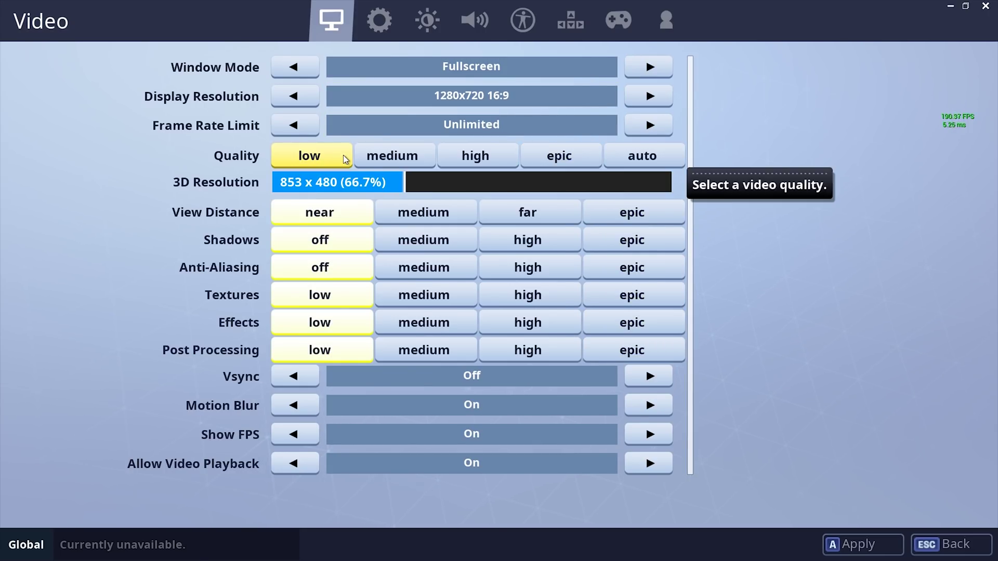
drag(373, 188, 264, 172)
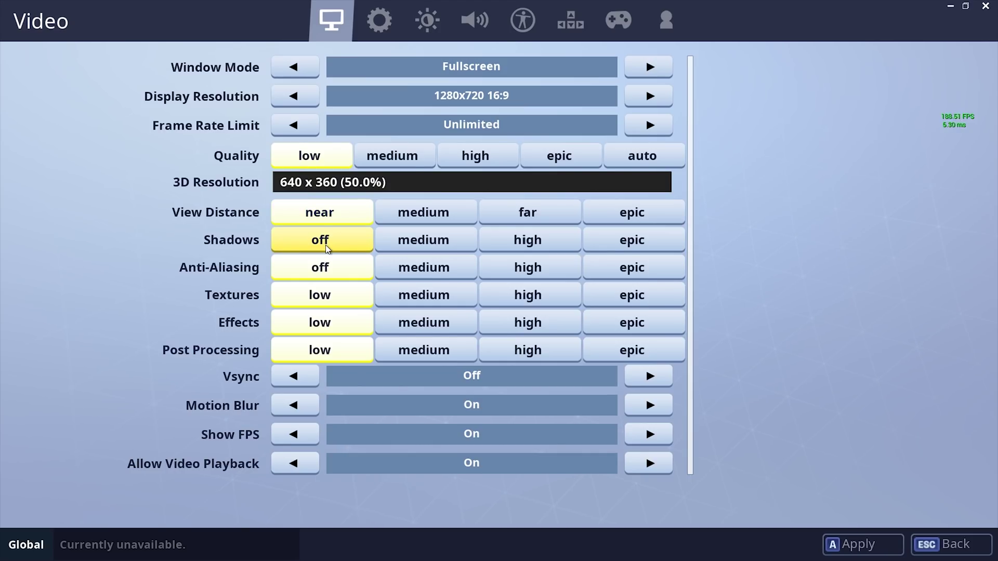
- Turn motion blur and video playback off, apply the settings, and return to the lobby
mouse_move(313, 309)
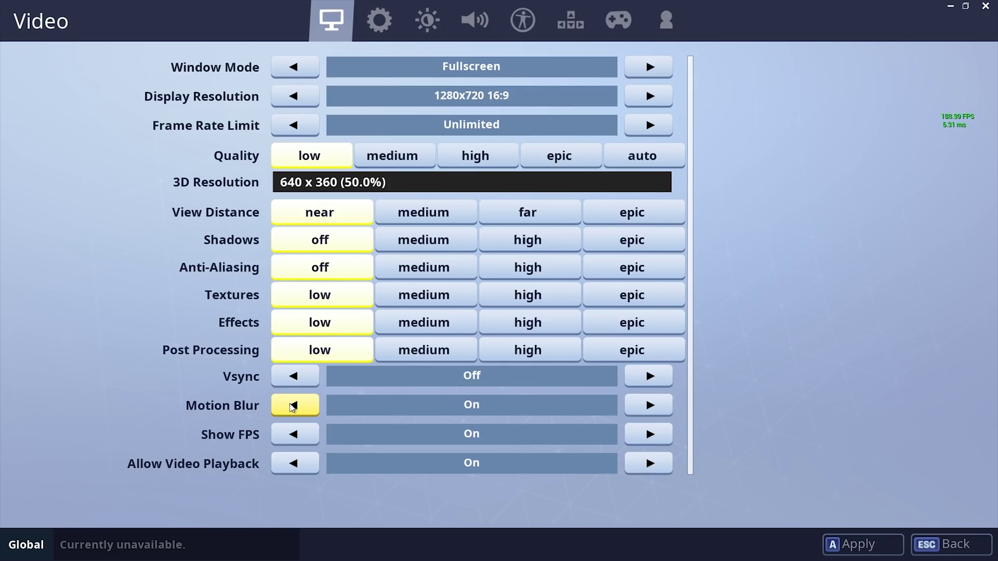
click(293, 406)
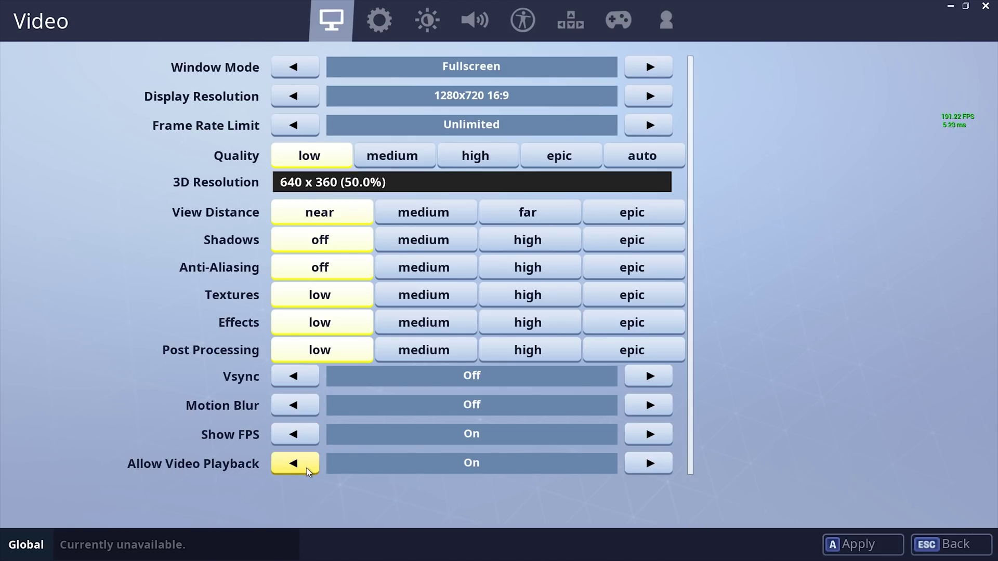
click(275, 464)
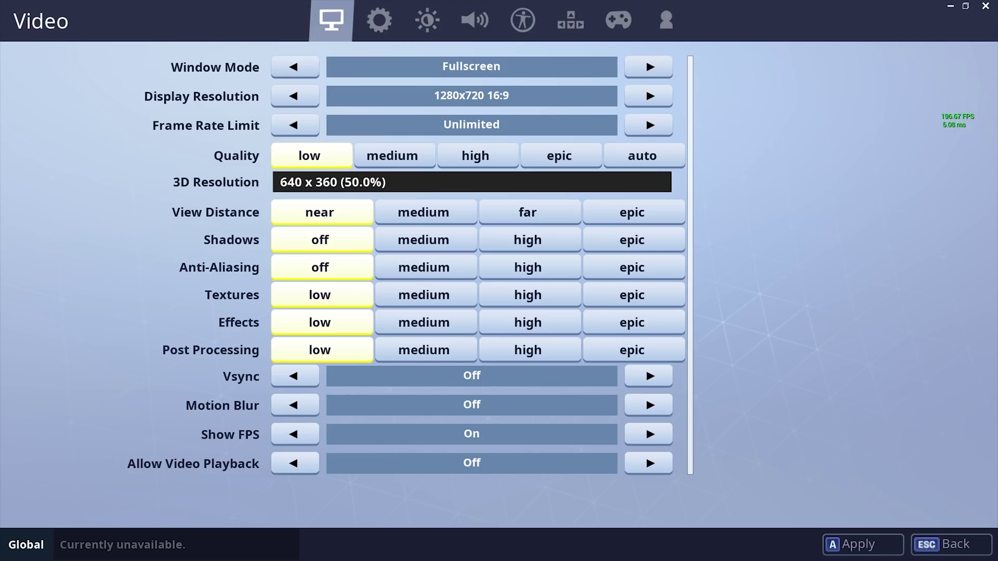
click(863, 545)
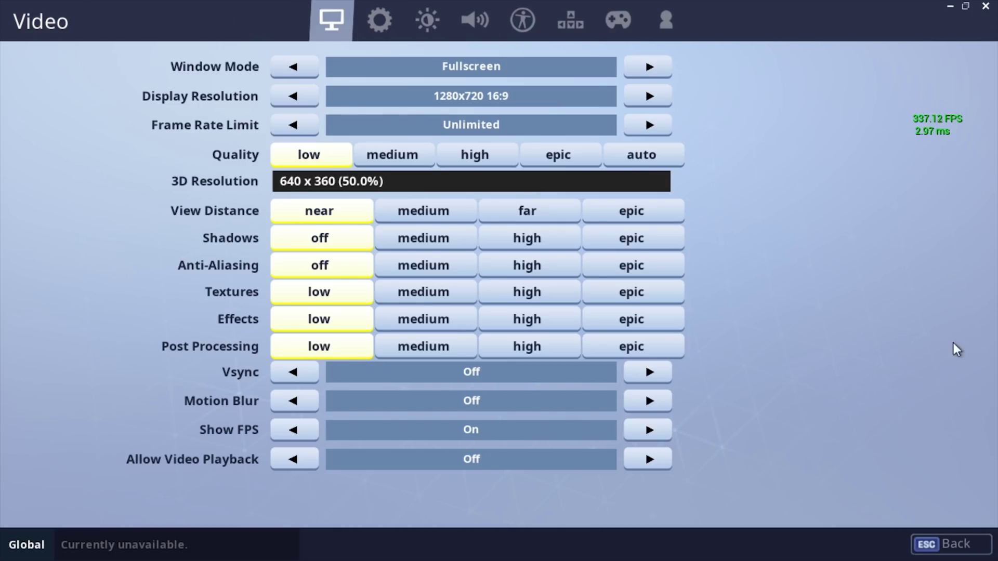
click(970, 555)
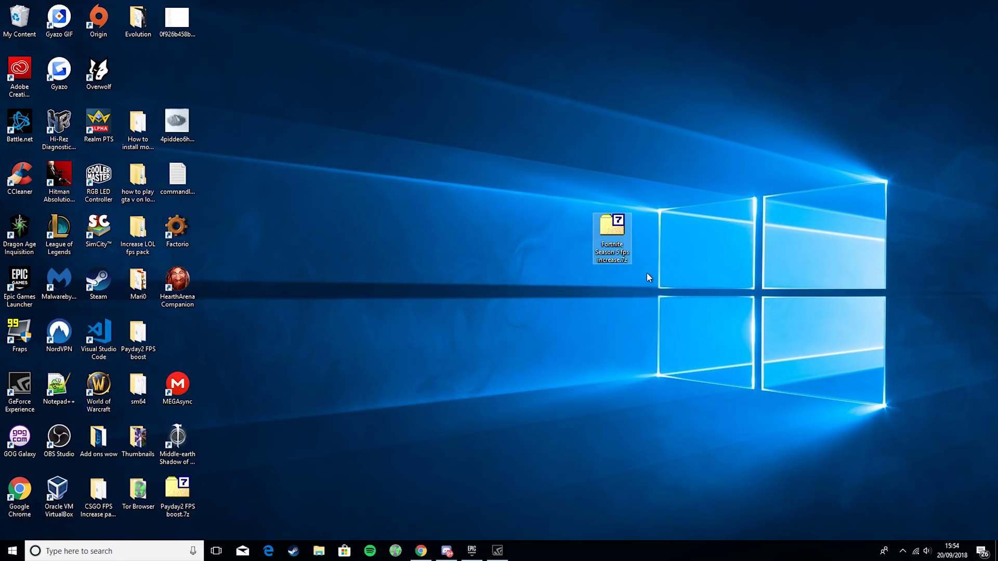
- Reposition the 'Fortnite Season 5 fps increase.7z' archive on the desktop
mouse_move(627, 234)
drag(613, 236, 581, 245)
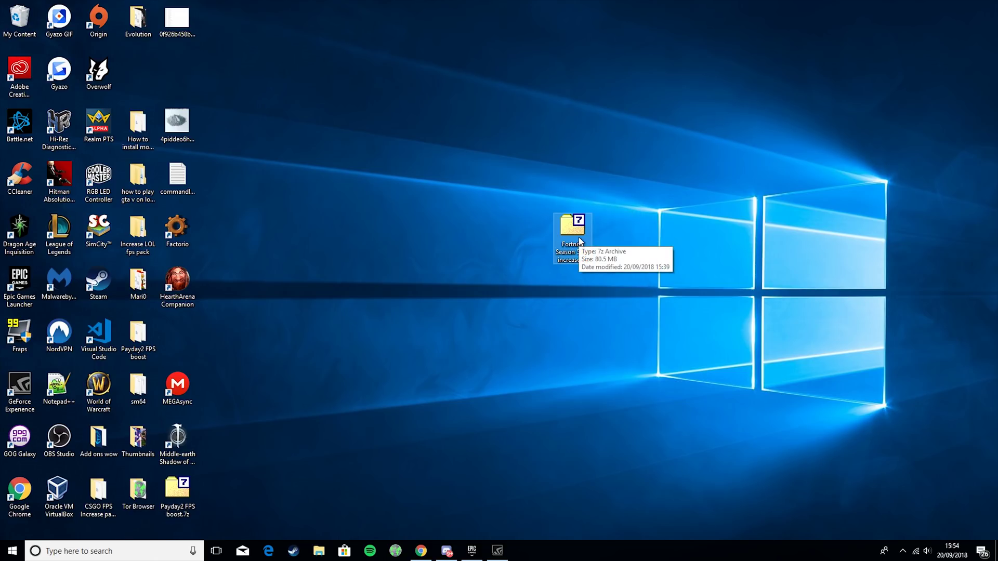
- Extract 'Fortnite Season 5 fps increase.7z' here with 7-Zip, then open the extracted folder
right_click(580, 242)
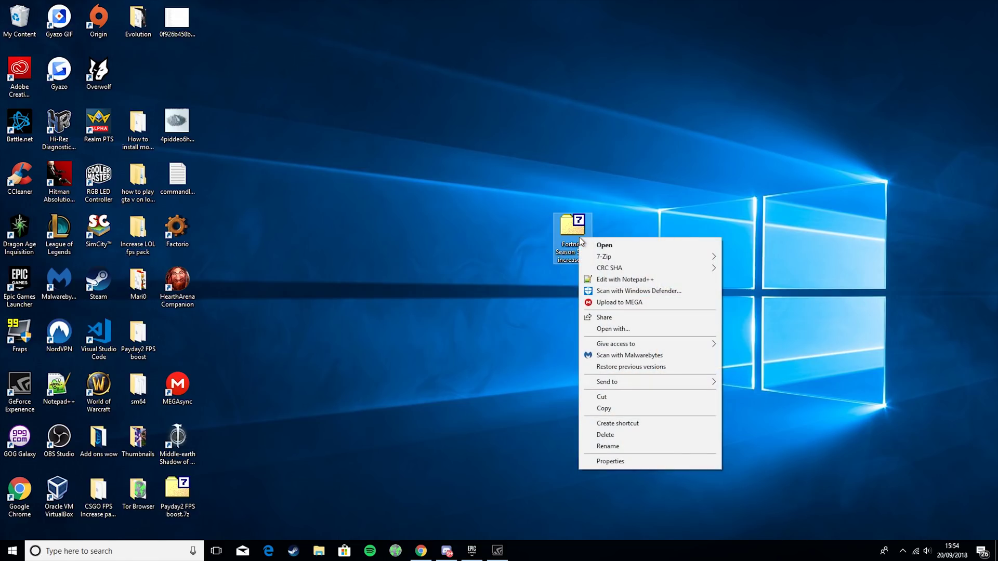
mouse_move(676, 258)
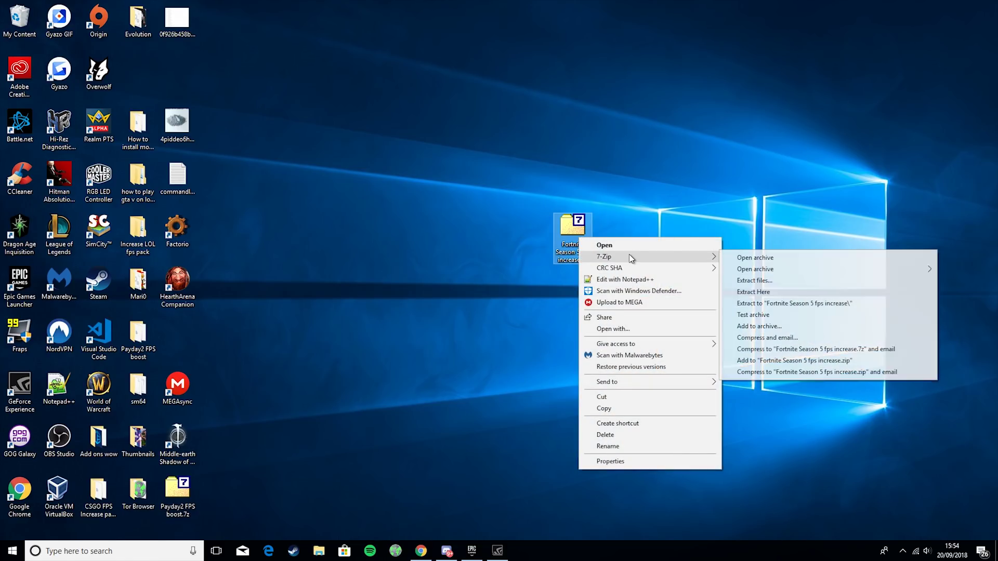
click(753, 292)
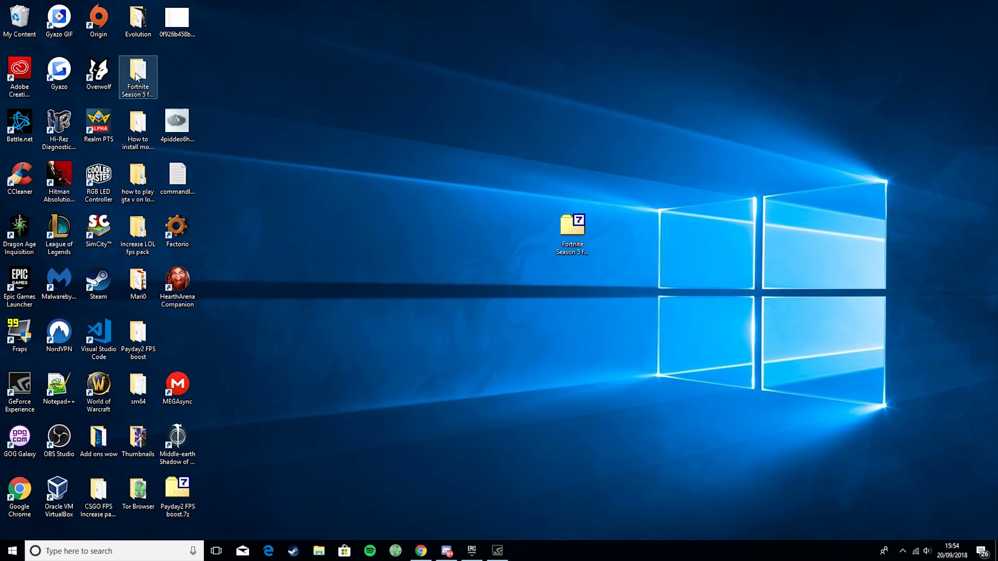
drag(138, 77, 170, 344)
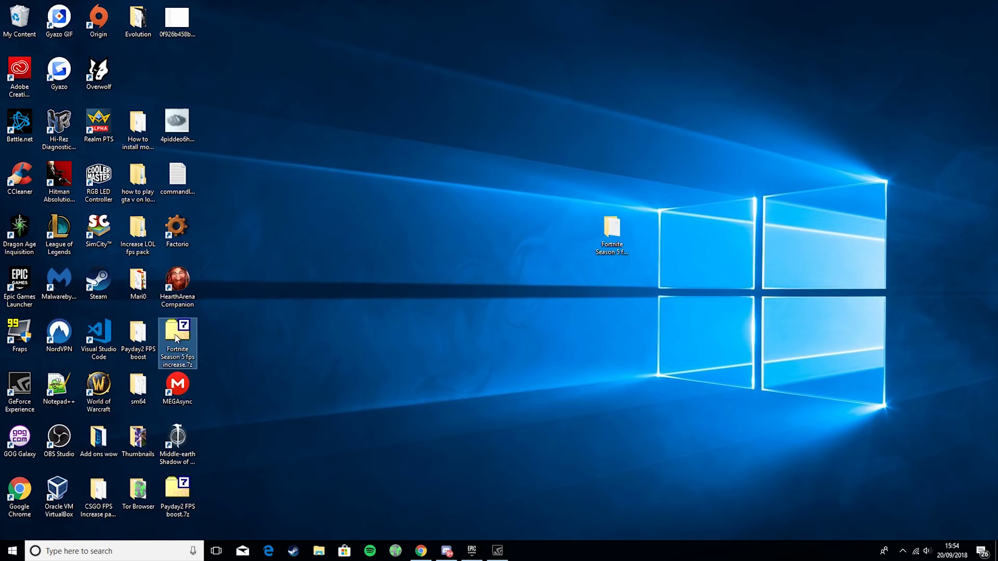
double_click(605, 230)
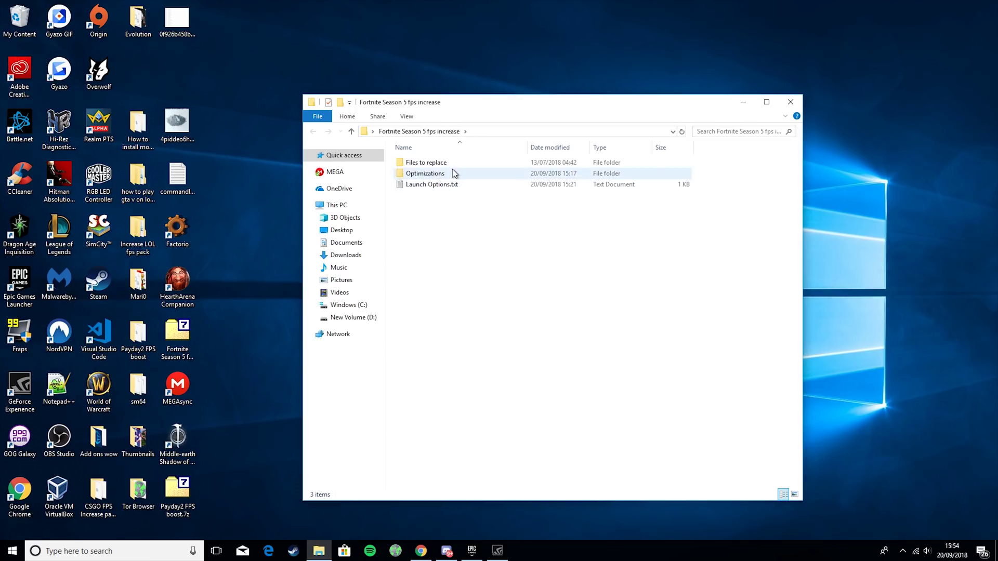
- In the Epic Games Launcher, open Fortnite's settings and expand the FORTNITE section
click(473, 550)
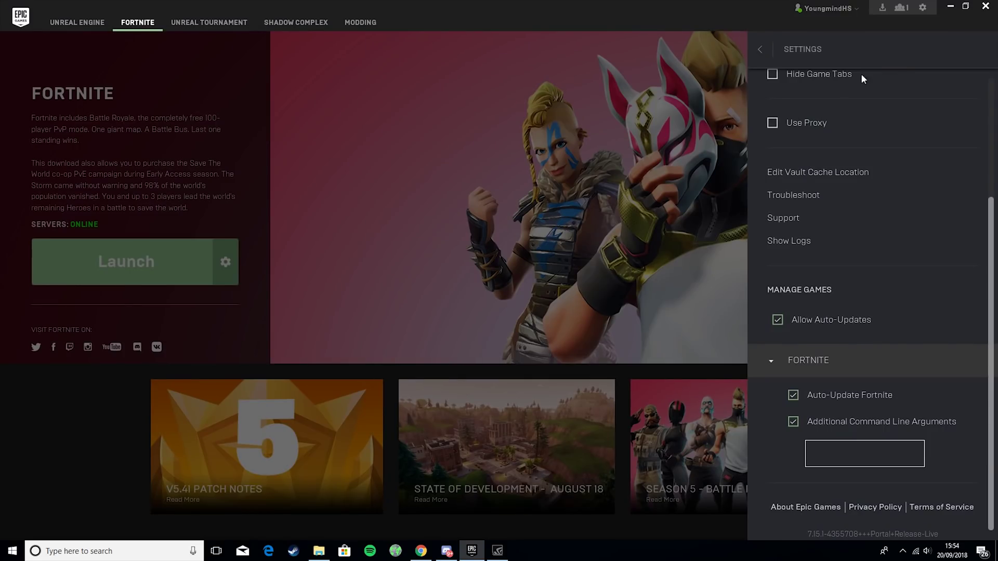
click(760, 49)
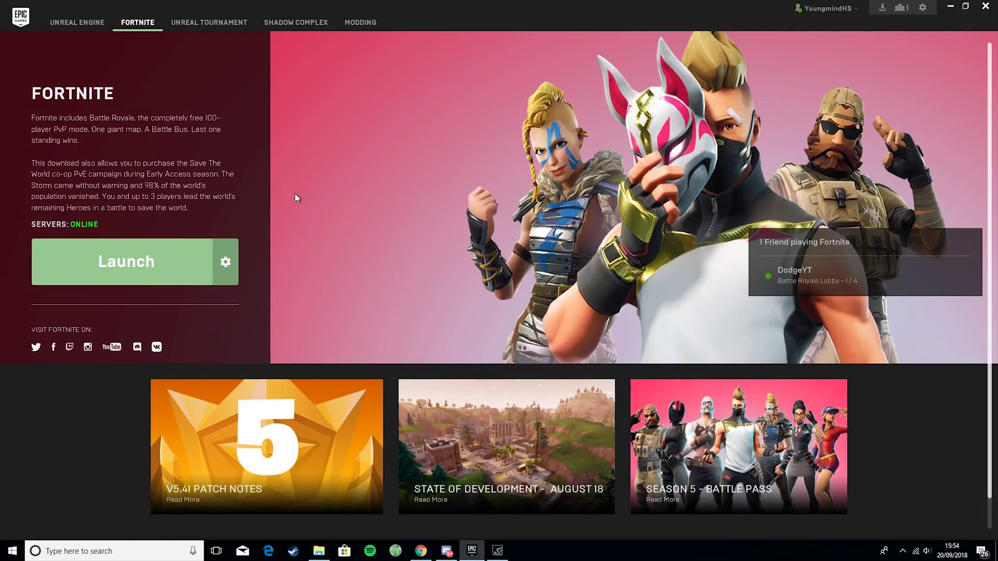
click(225, 262)
click(195, 345)
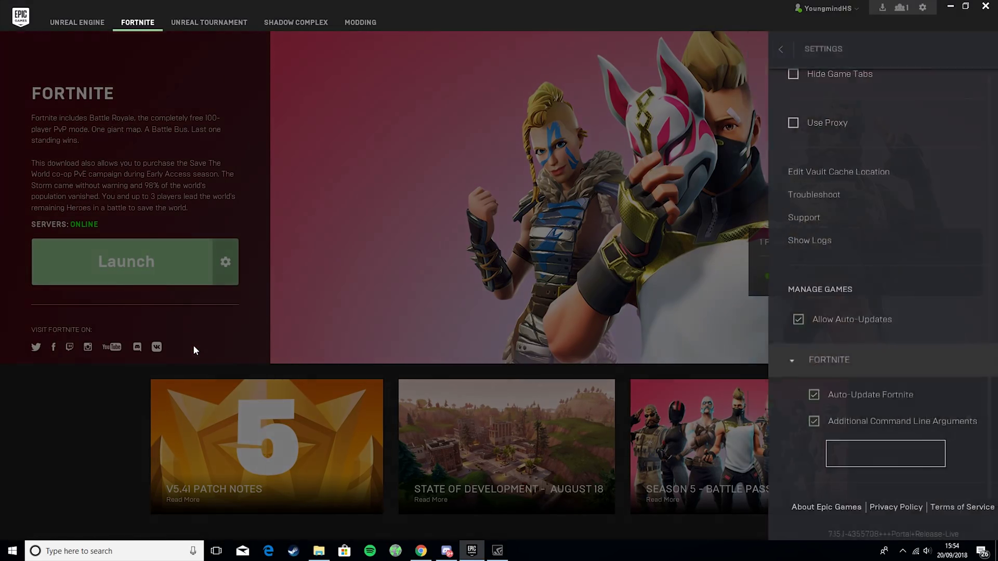
click(775, 362)
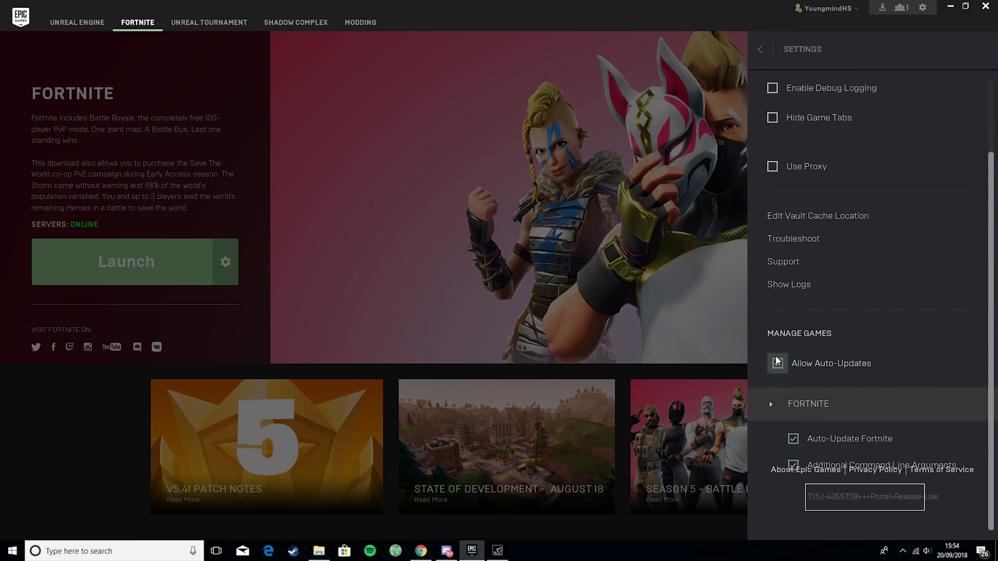
click(772, 445)
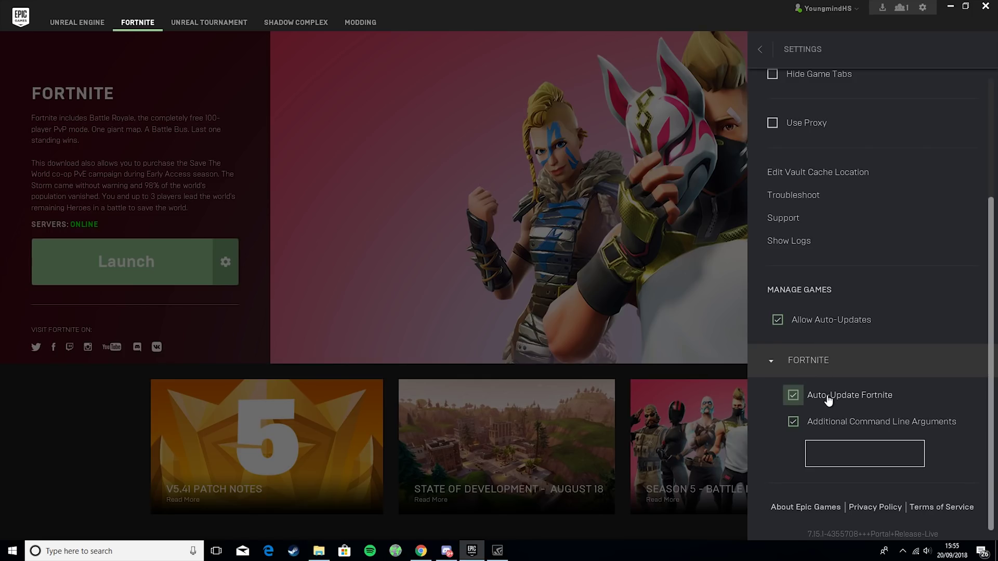
- Keep Additional Command Line Arguments enabled and open Launch Options.txt from the extracted folder
click(804, 428)
click(794, 466)
click(320, 551)
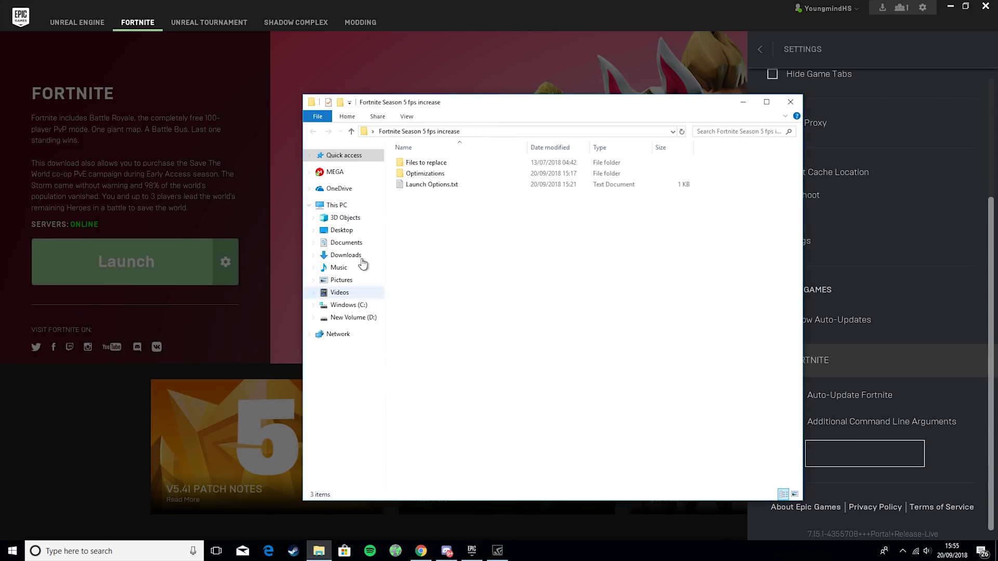
double_click(416, 185)
- Paste '-USEALLAVAILABLECORES -NOSPLASH -PREFERREDPROCESSOR 8 -NOTEXTURESTREAMING' into the launcher's arguments box
drag(402, 107, 81, 102)
right_click(98, 110)
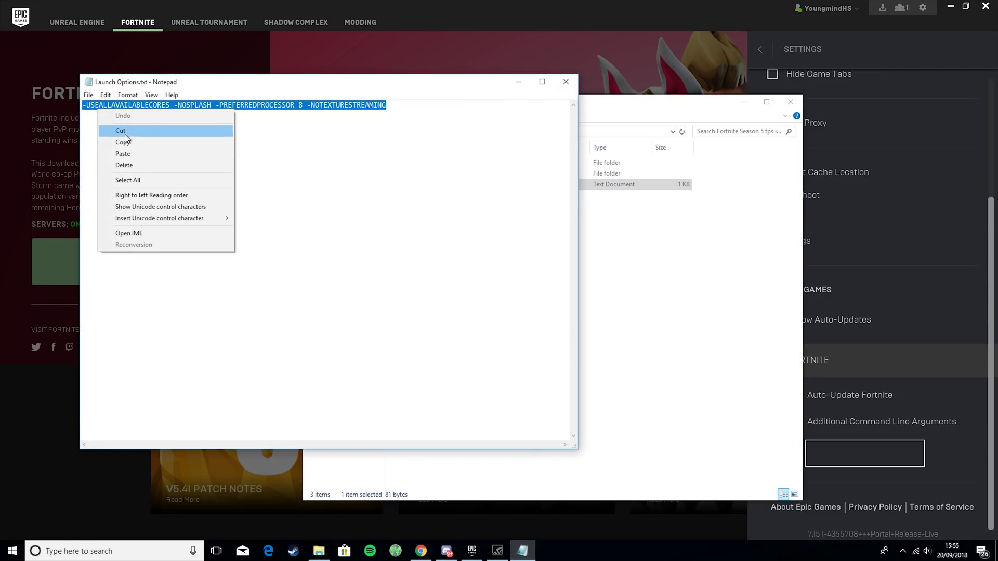
click(131, 143)
click(861, 462)
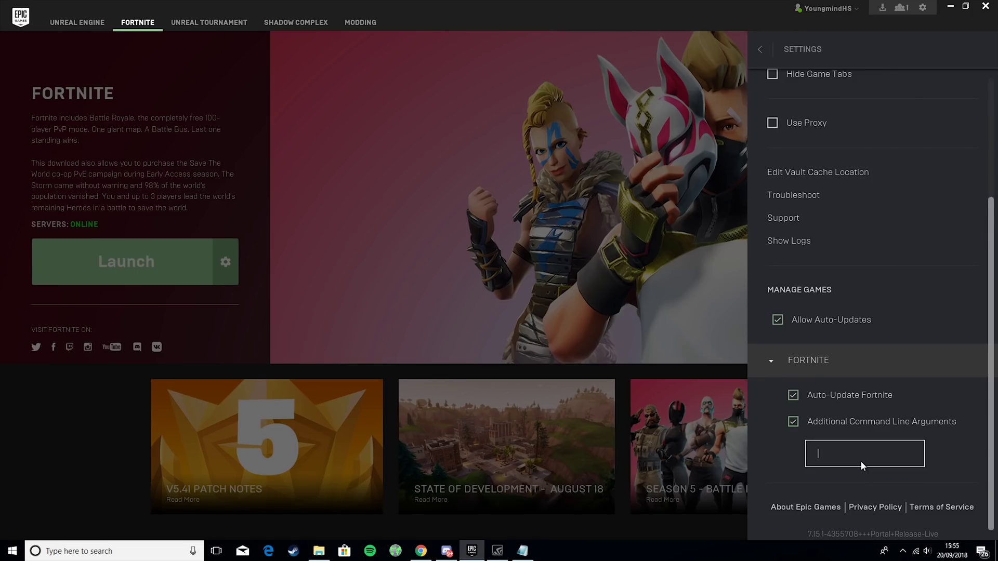
key(ctrl+v)
drag(827, 451, 847, 465)
- Minimize the launcher and open Task Manager's CPU performance page via a 'tas' search
click(950, 7)
click(73, 552)
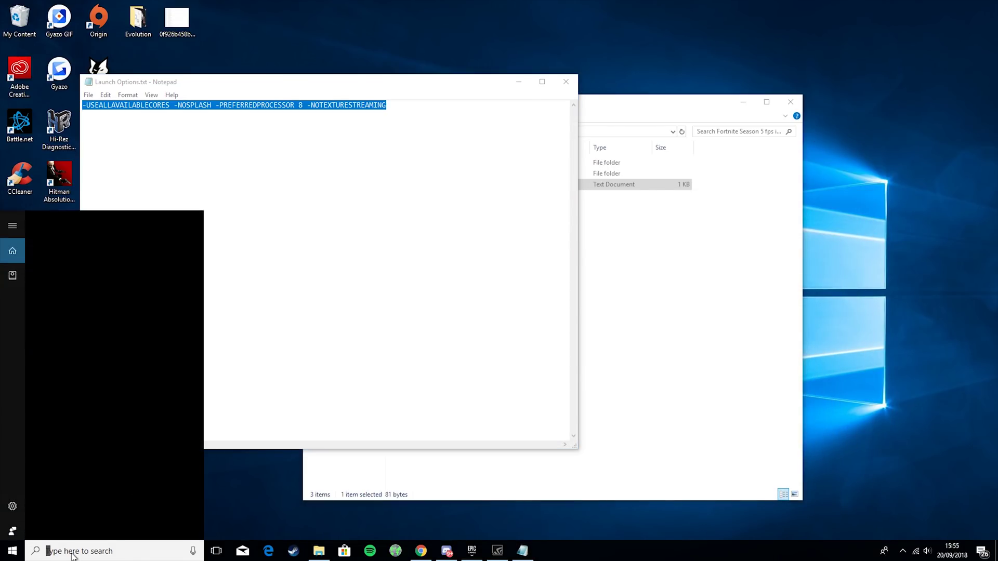
text(tas)
key(Return)
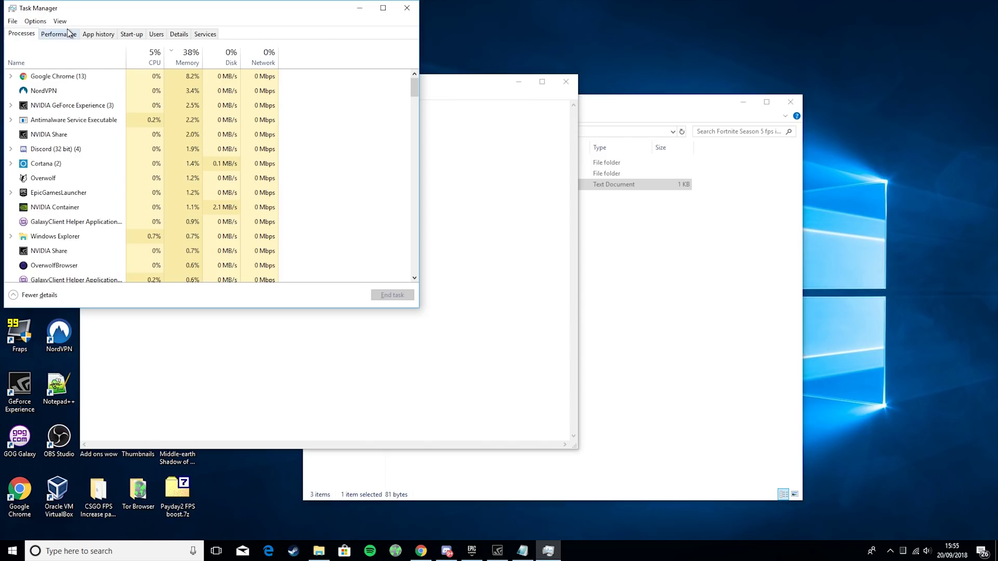
click(70, 34)
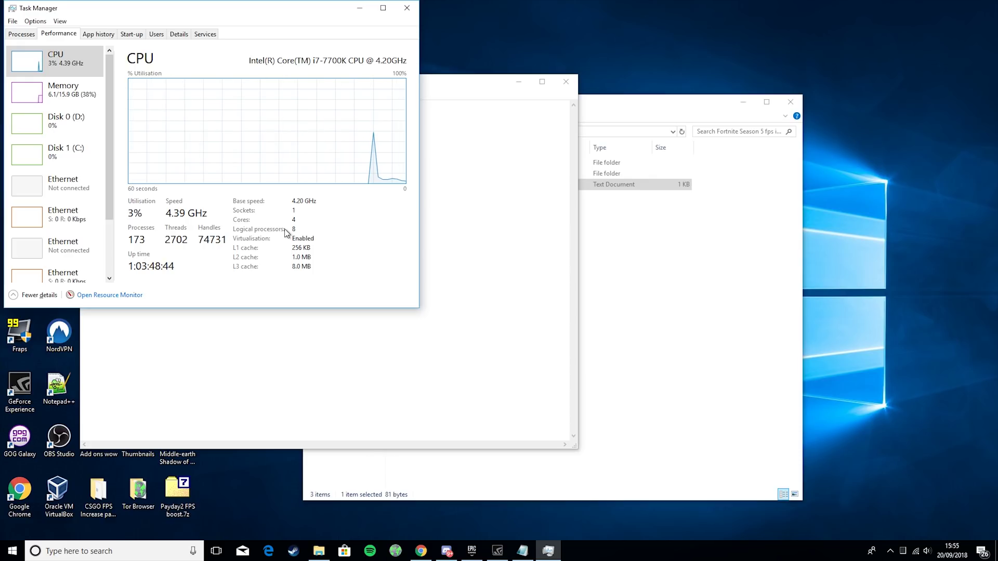
- Close the Epic Games Launcher's settings panel and minimize the launcher again
click(472, 557)
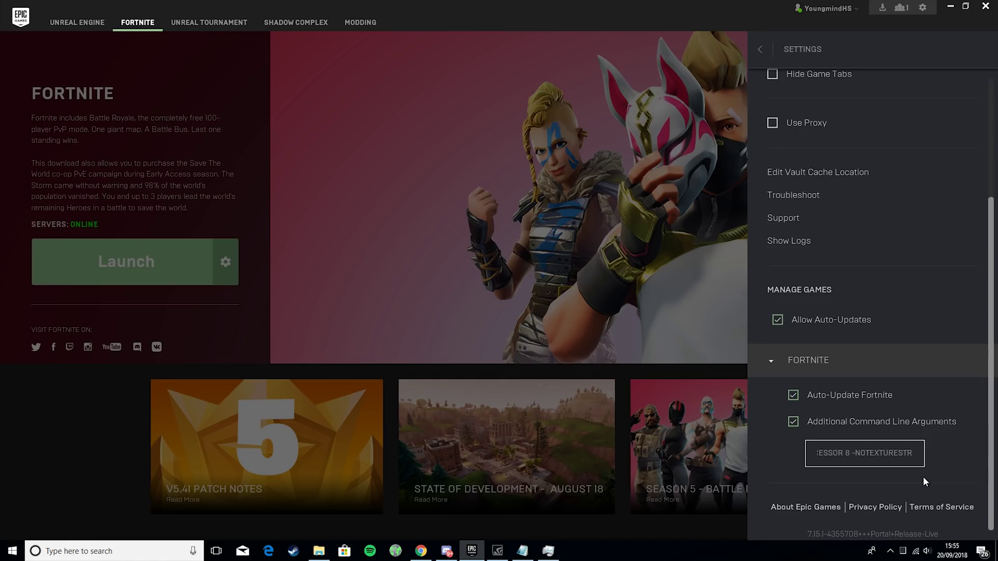
click(759, 49)
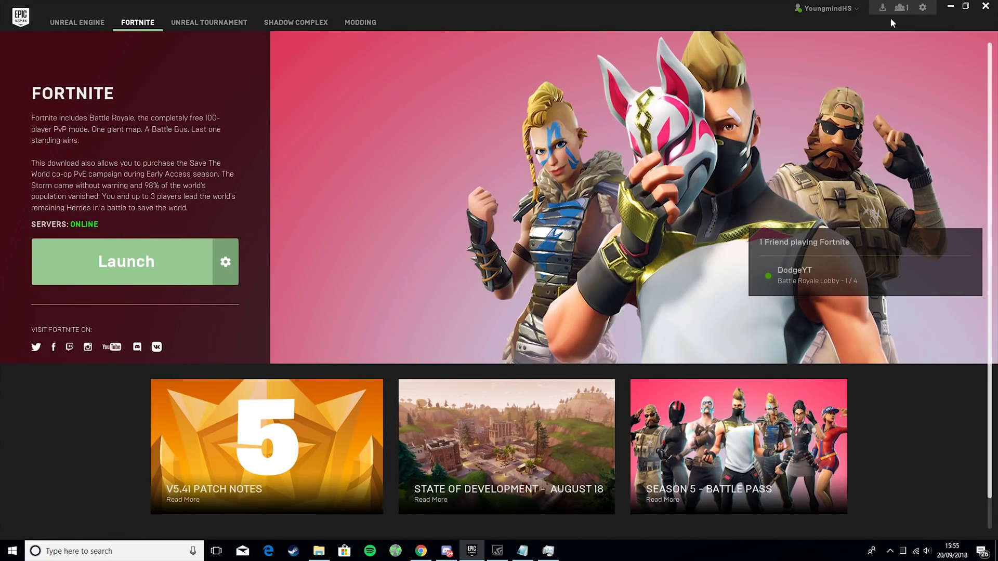
click(951, 6)
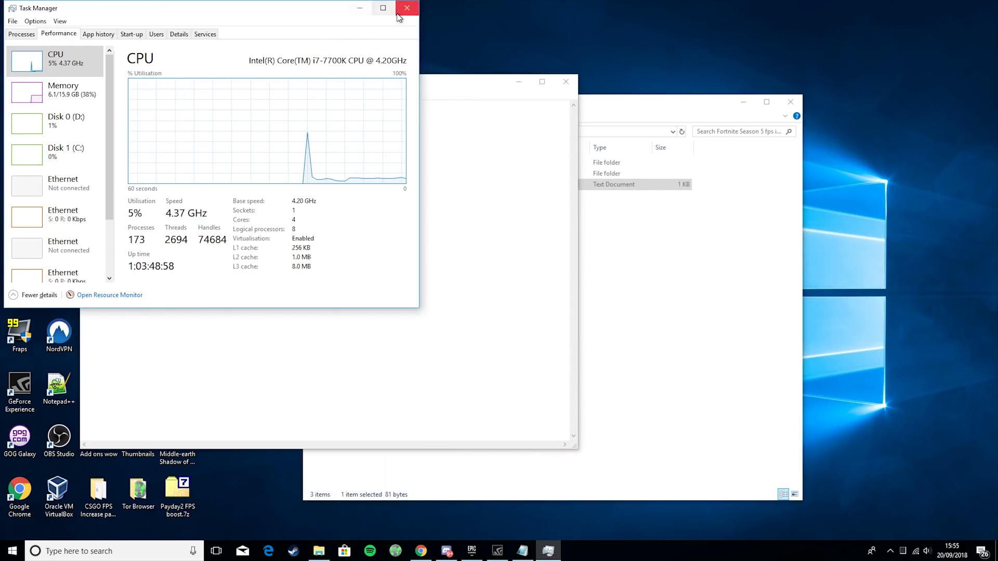
- Close Notepad and bring up Task Manager's Start-up apps list
drag(217, 7, 449, 52)
click(566, 81)
click(405, 75)
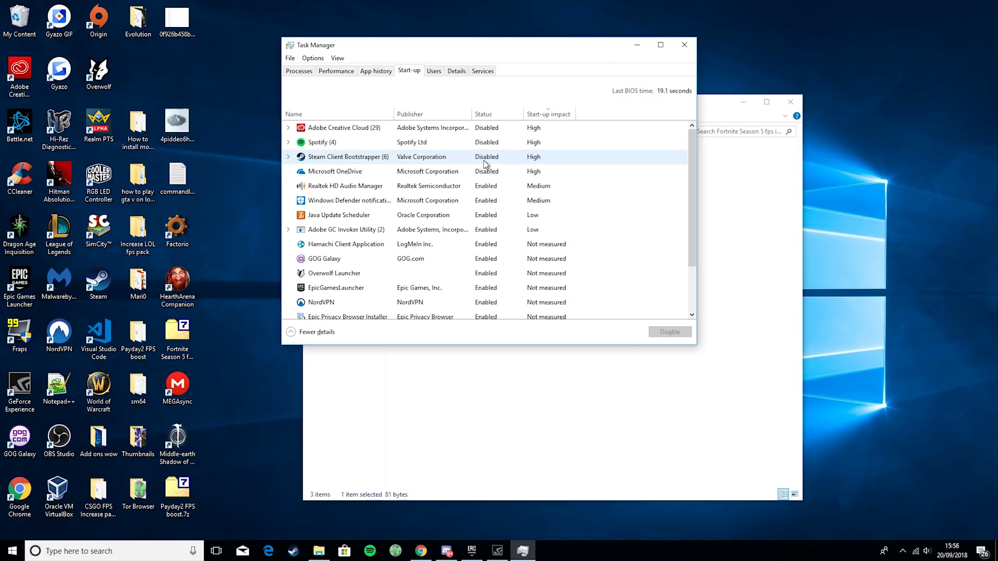
scroll(484, 164, down, 2)
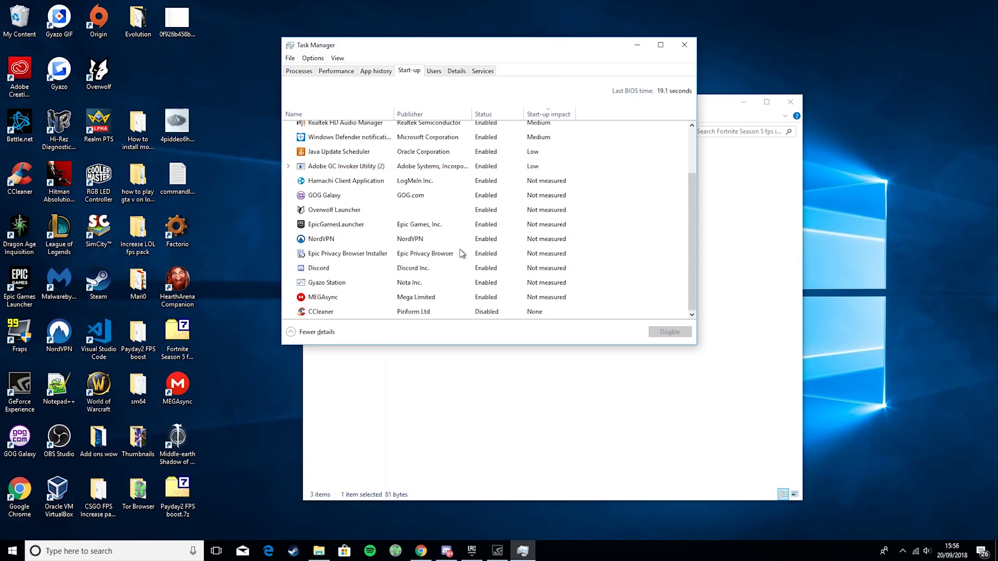
- Disable the EpicGamesLauncher start-up entry
click(374, 224)
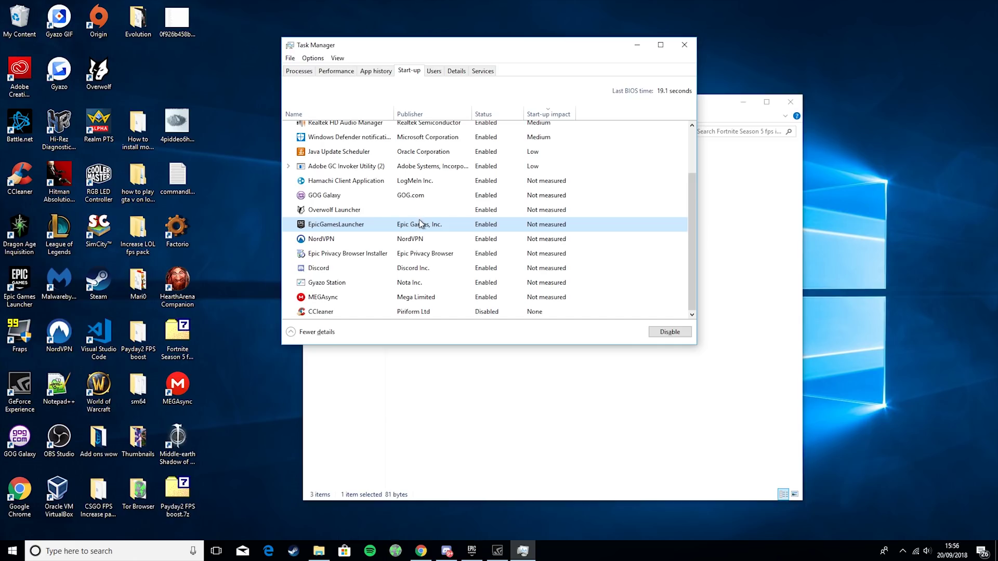
right_click(435, 229)
click(467, 231)
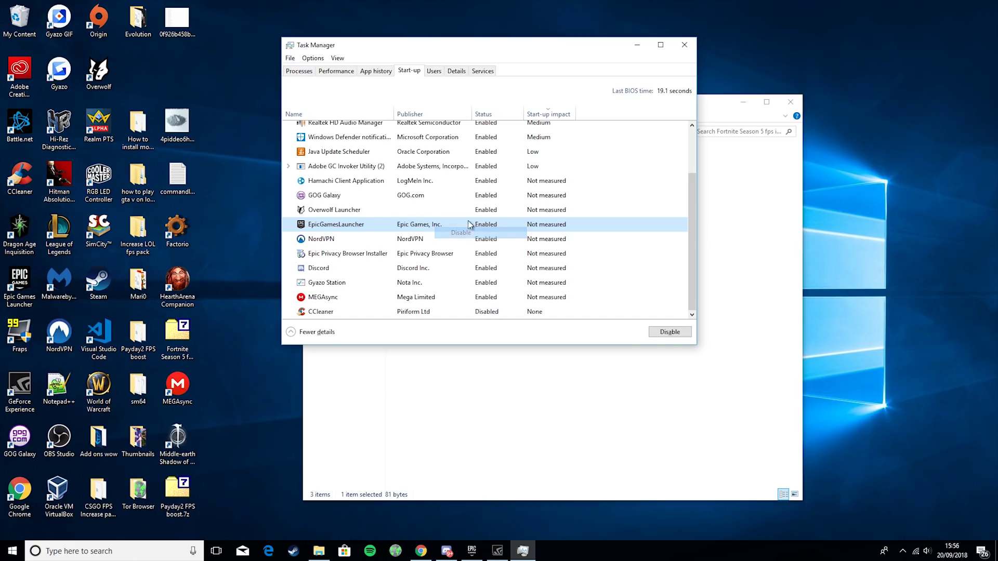
scroll(530, 200, up, 2)
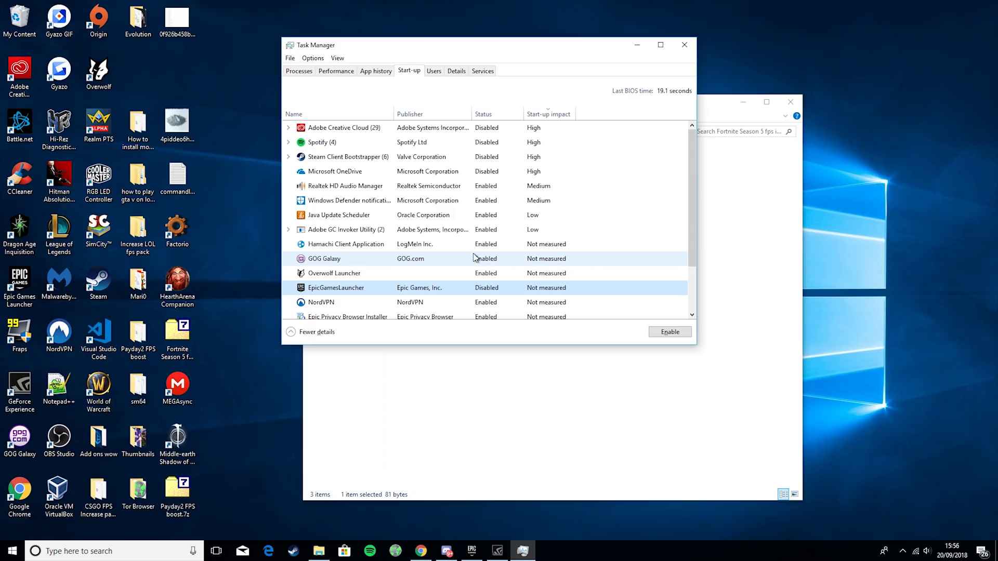
scroll(475, 258, down, 1)
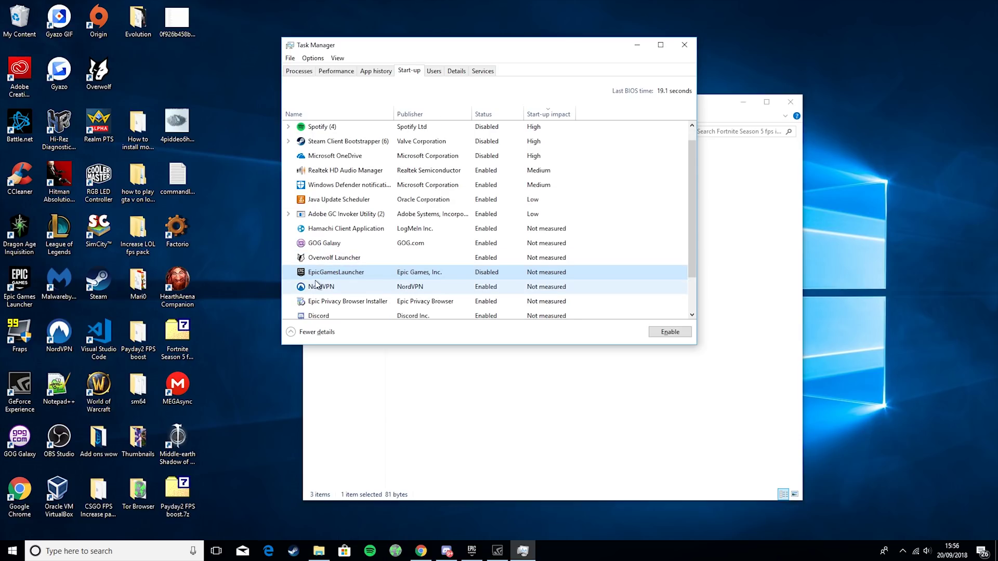
scroll(382, 284, down, 2)
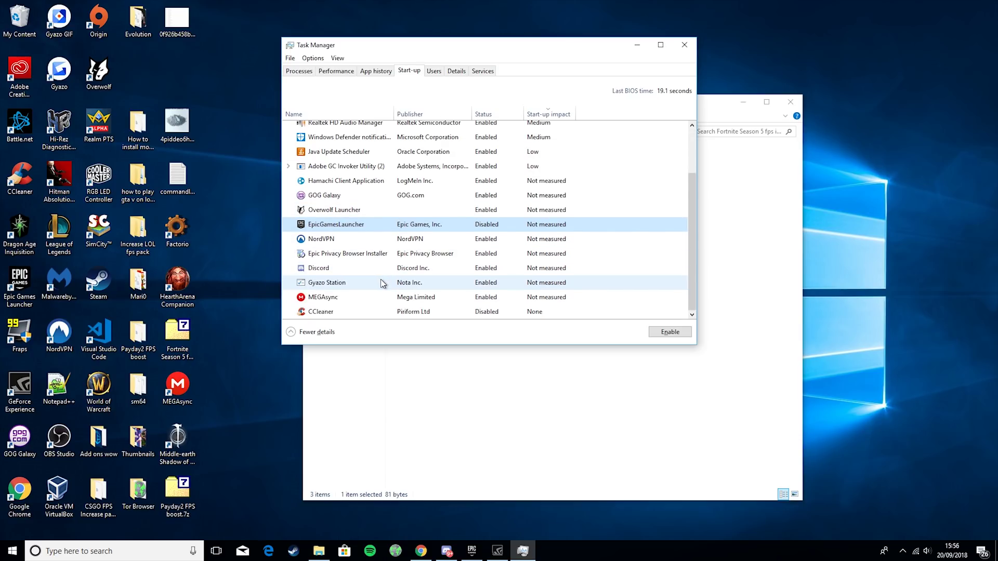
scroll(443, 276, up, 2)
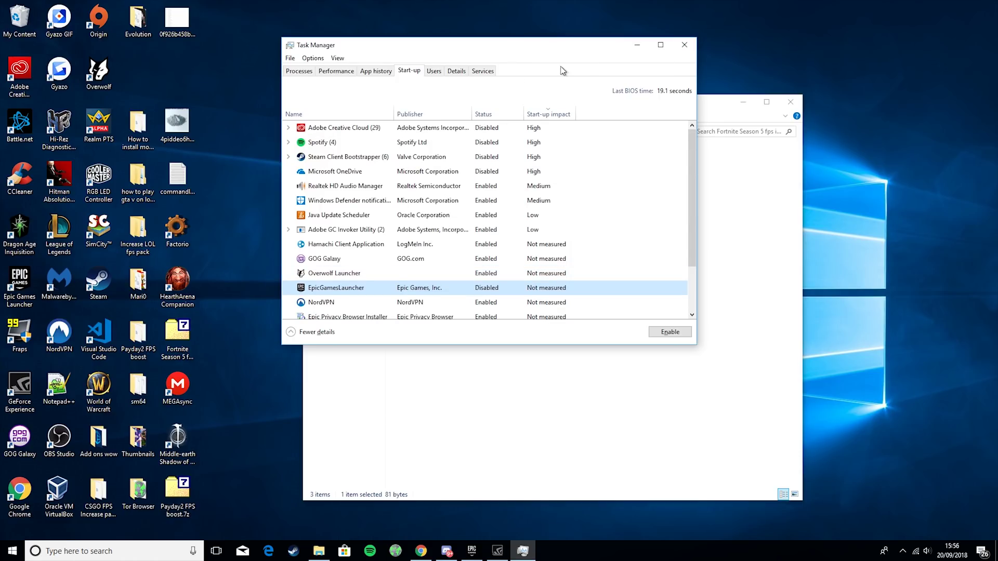
- Close Task Manager and open the Optimizations folder in Explorer
click(685, 46)
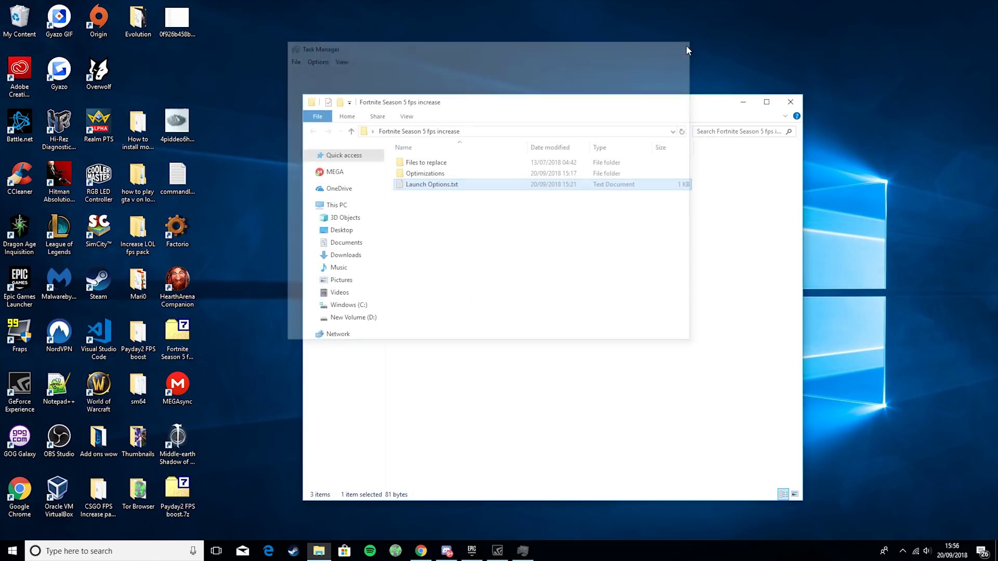
double_click(451, 174)
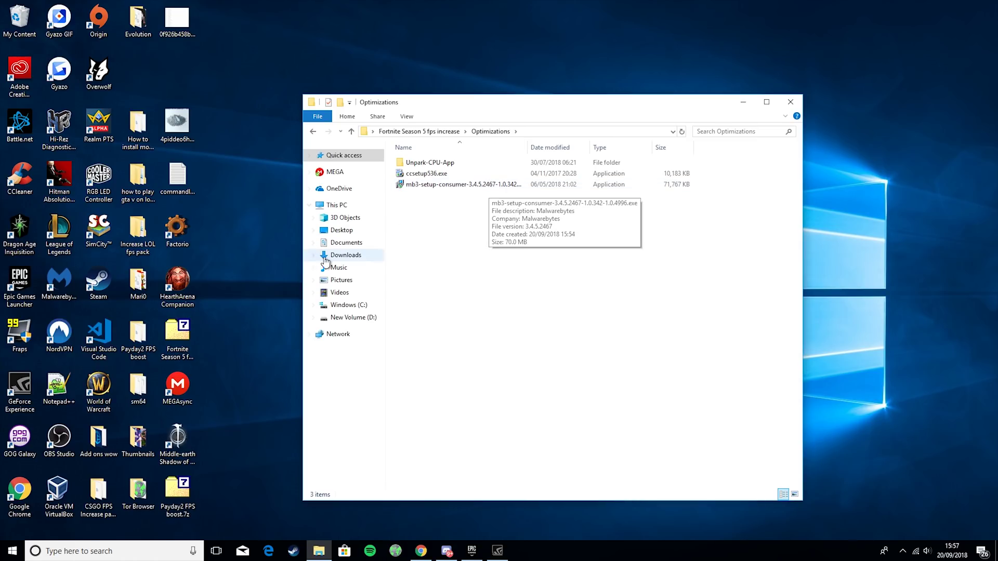
- Launch Malwarebytes, start a Threat Scan, and minimize the window while it runs
click(56, 287)
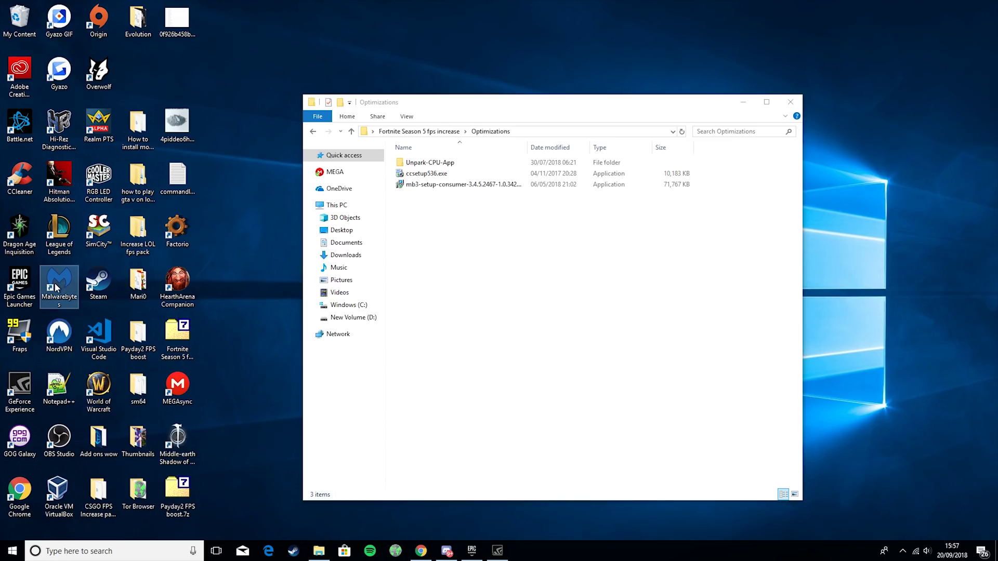
double_click(59, 283)
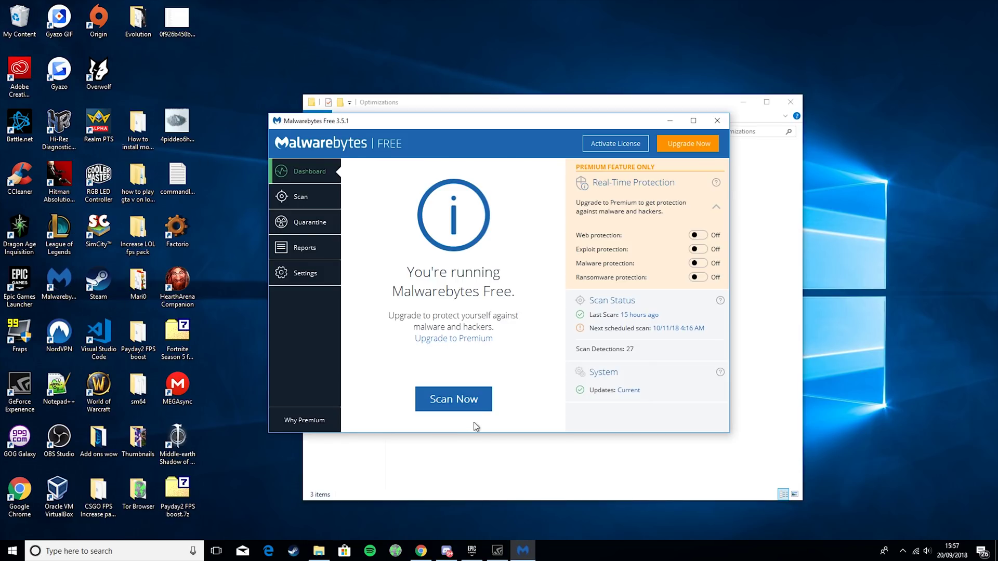
click(307, 200)
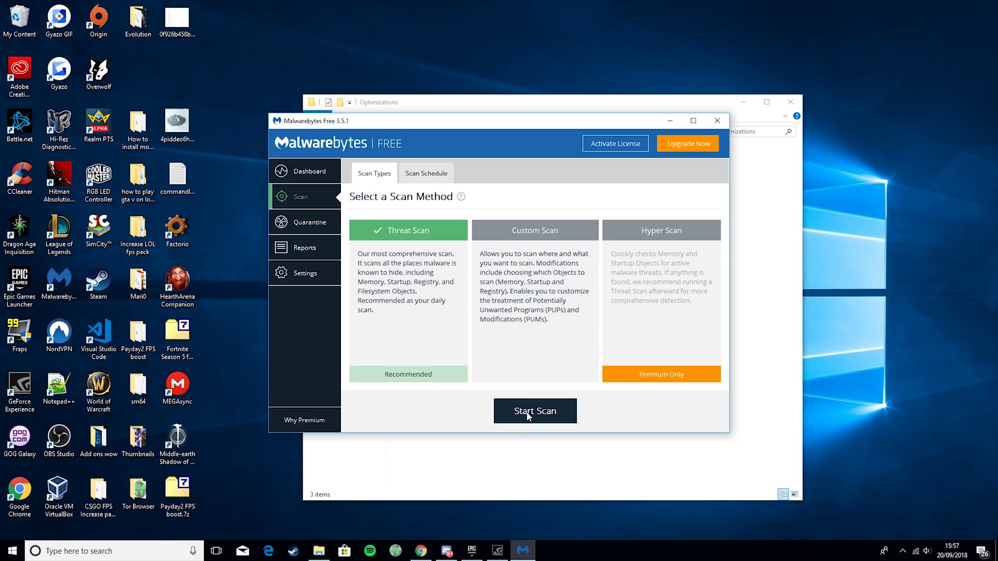
click(568, 412)
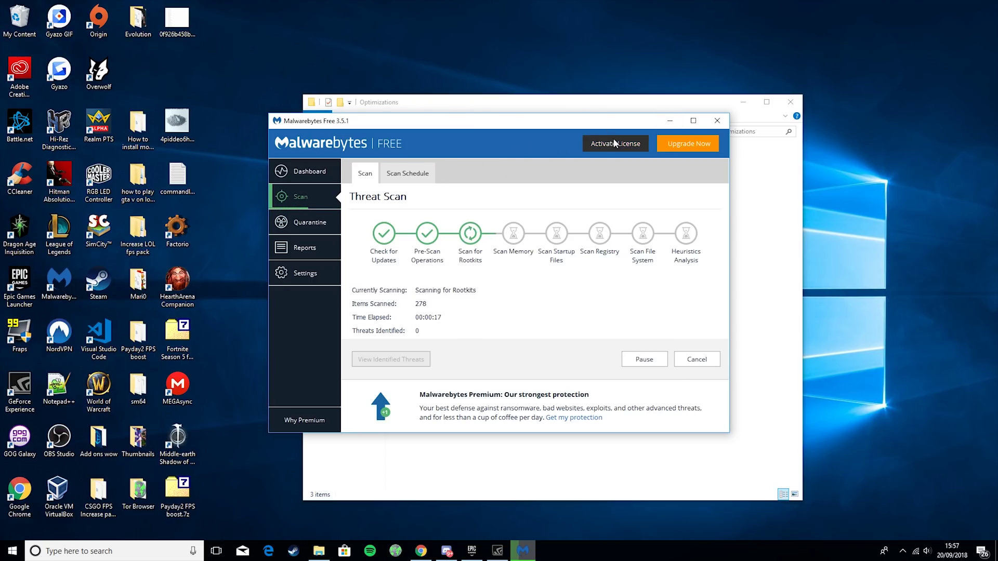
click(669, 121)
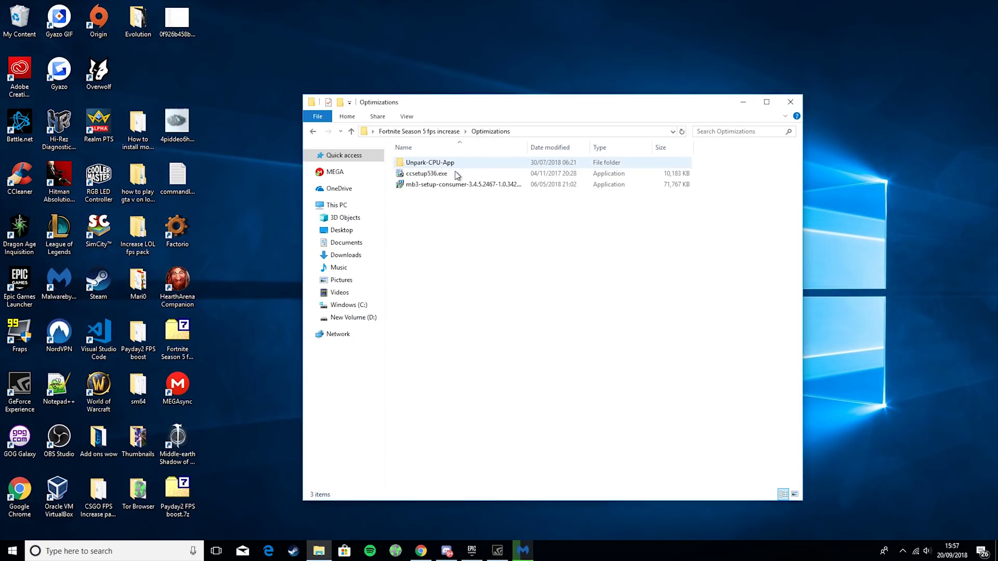
- Launch CCleaner with admin approval and run the Cleaner on the checked browser, Explorer and system junk
double_click(2, 189)
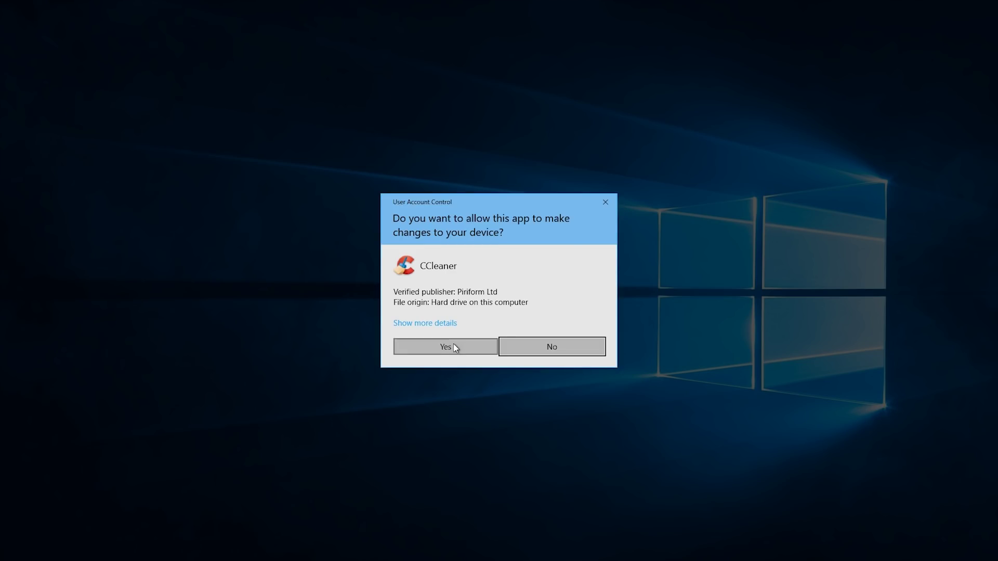
click(452, 348)
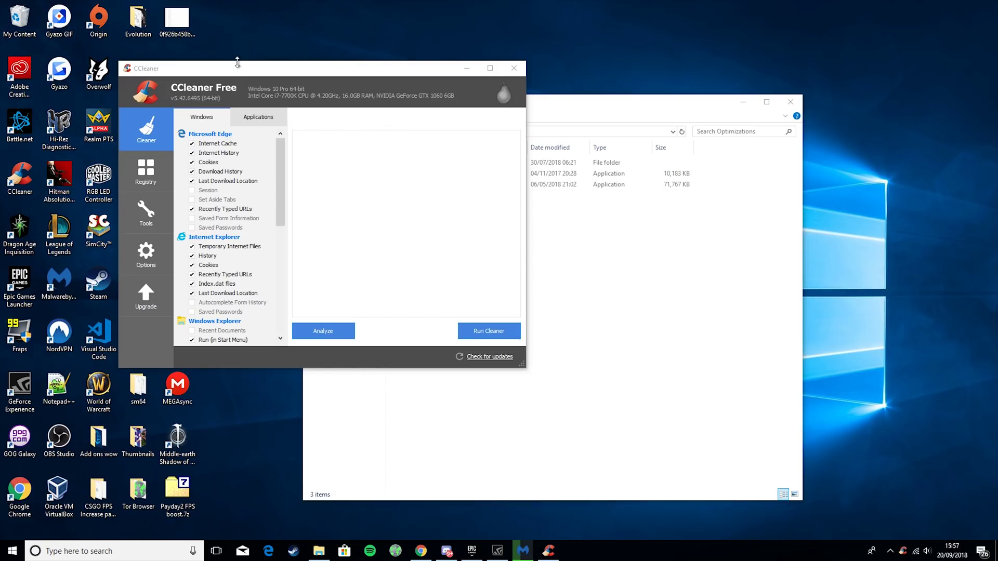
drag(237, 63, 452, 85)
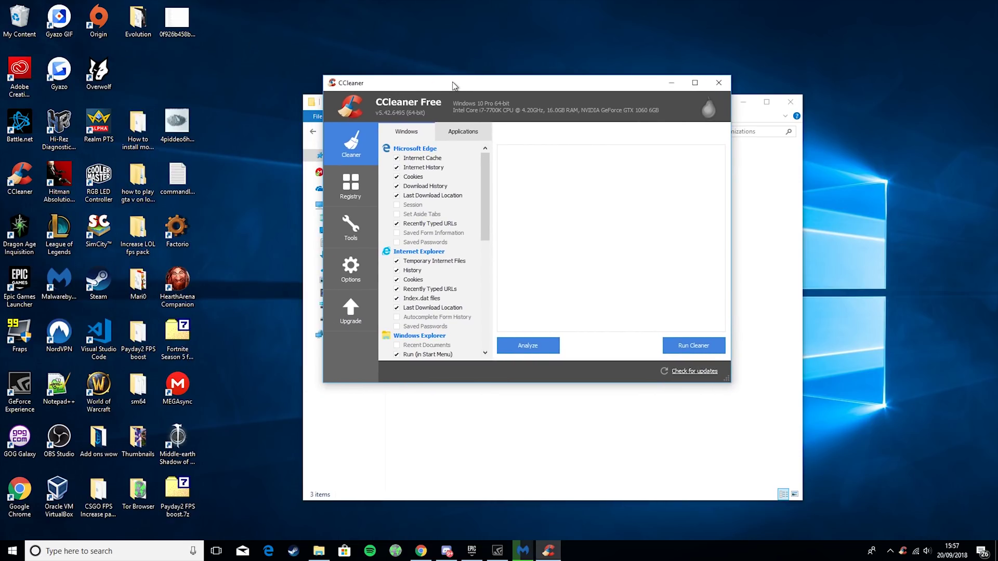
scroll(476, 198, down, 3)
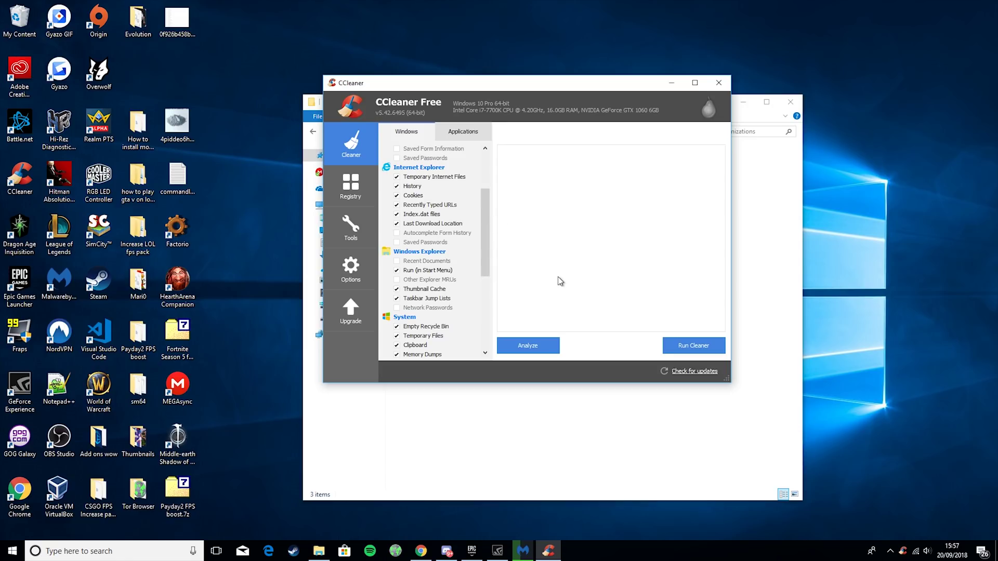
click(684, 345)
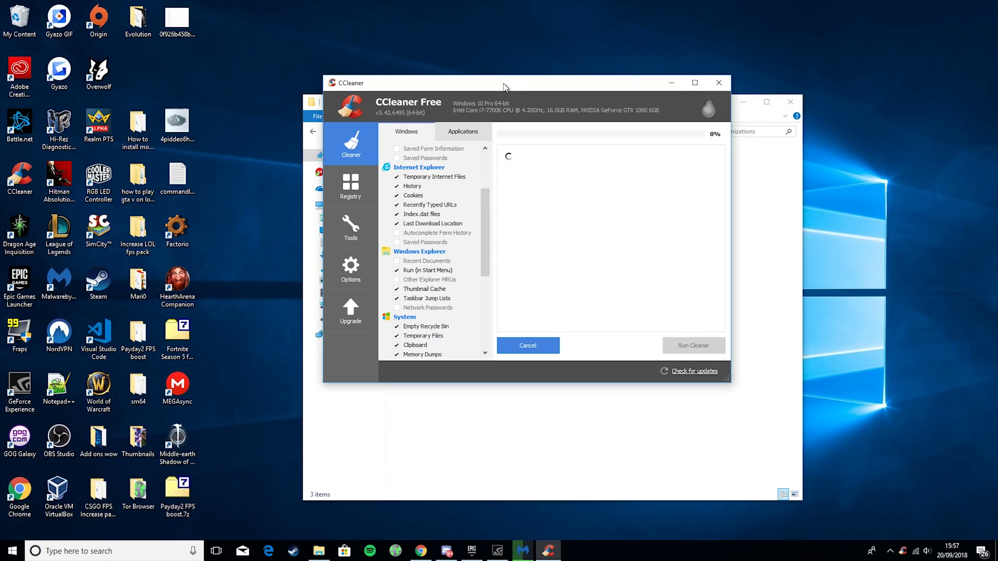
drag(503, 87, 454, 74)
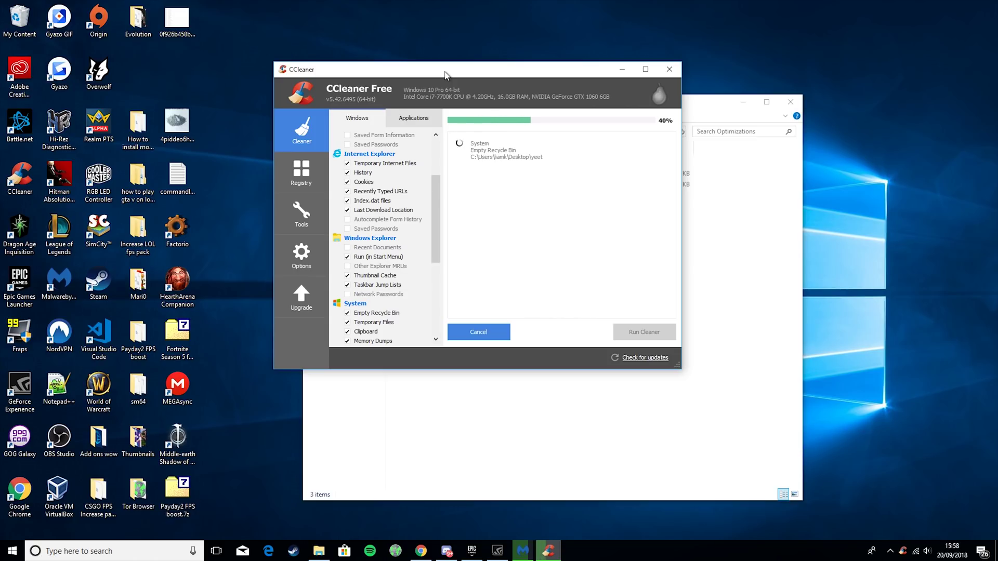
drag(445, 74, 620, 109)
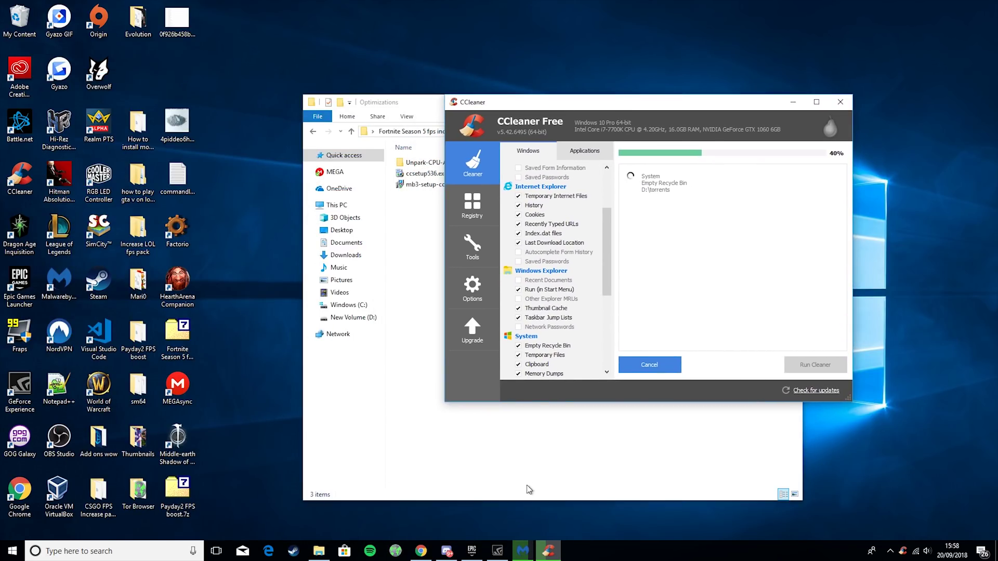
- Review the one potentially unwanted item Malwarebytes has identified, then close the list
click(520, 548)
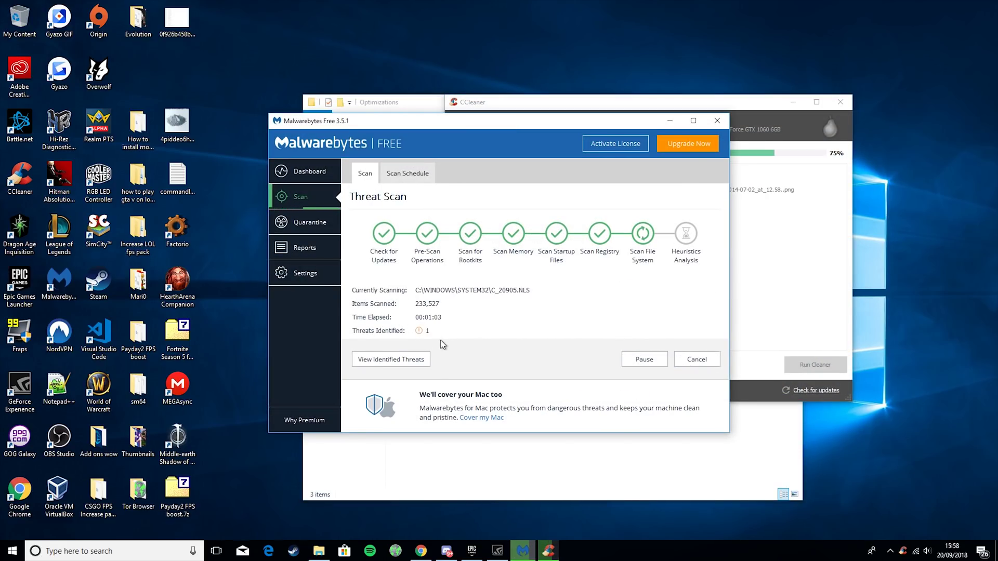
click(391, 359)
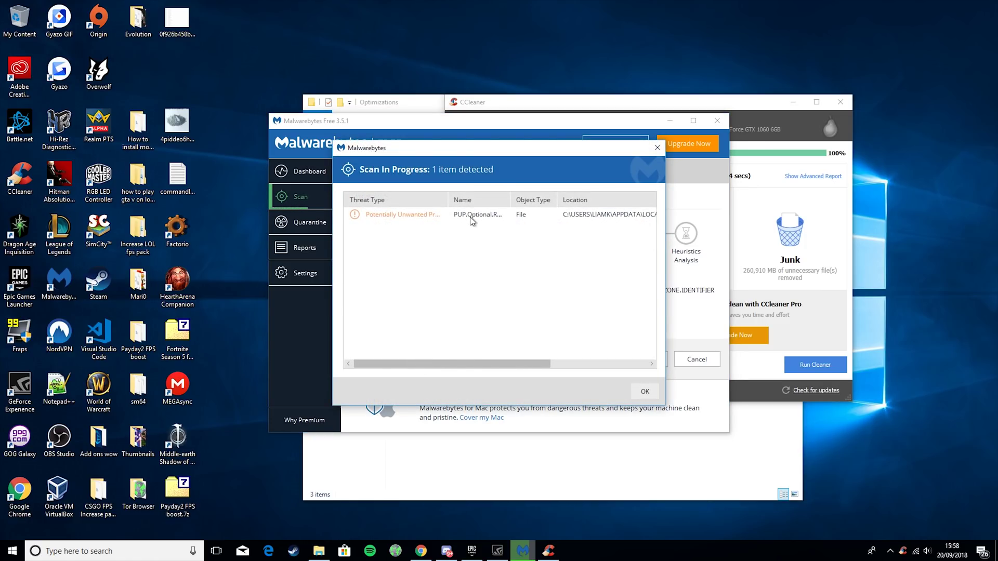
drag(466, 365, 632, 367)
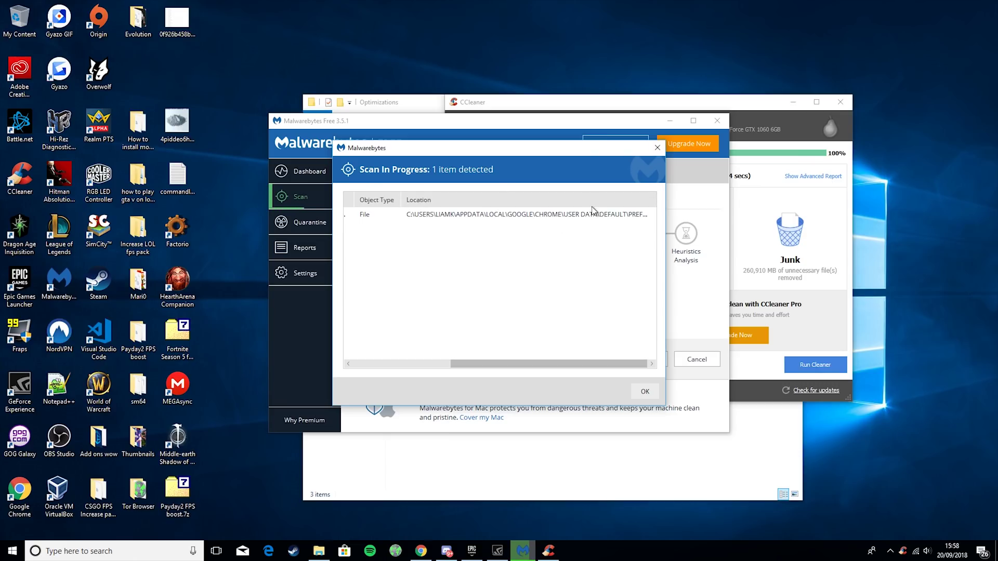
click(657, 147)
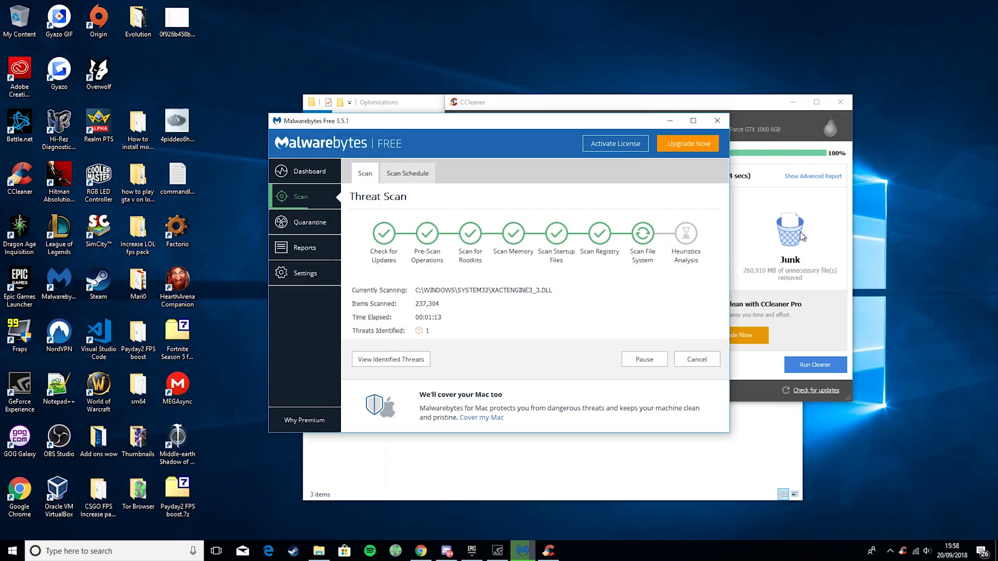
- Move the finished CCleaner window aside and minimize it
click(763, 201)
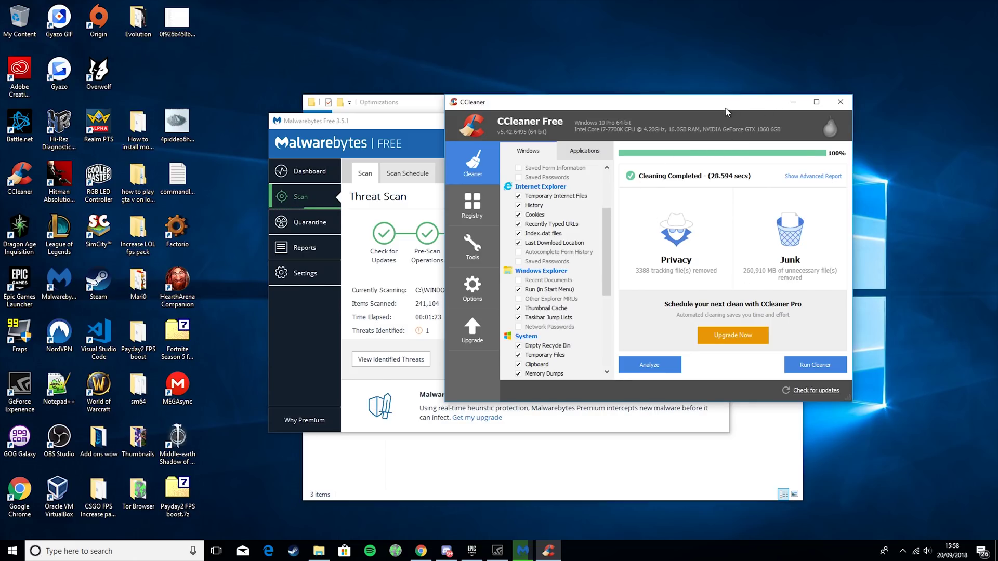
drag(773, 104, 791, 192)
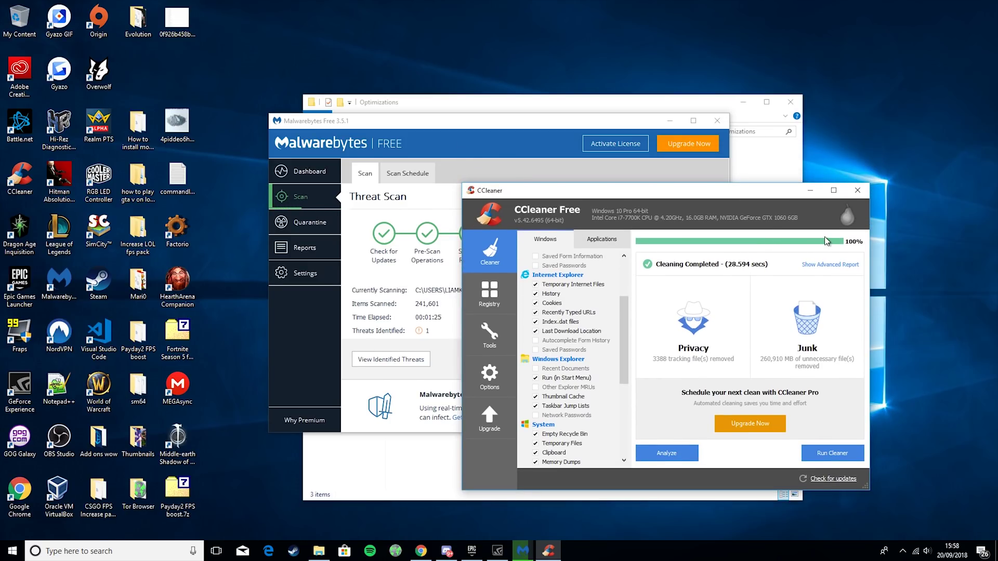
click(810, 190)
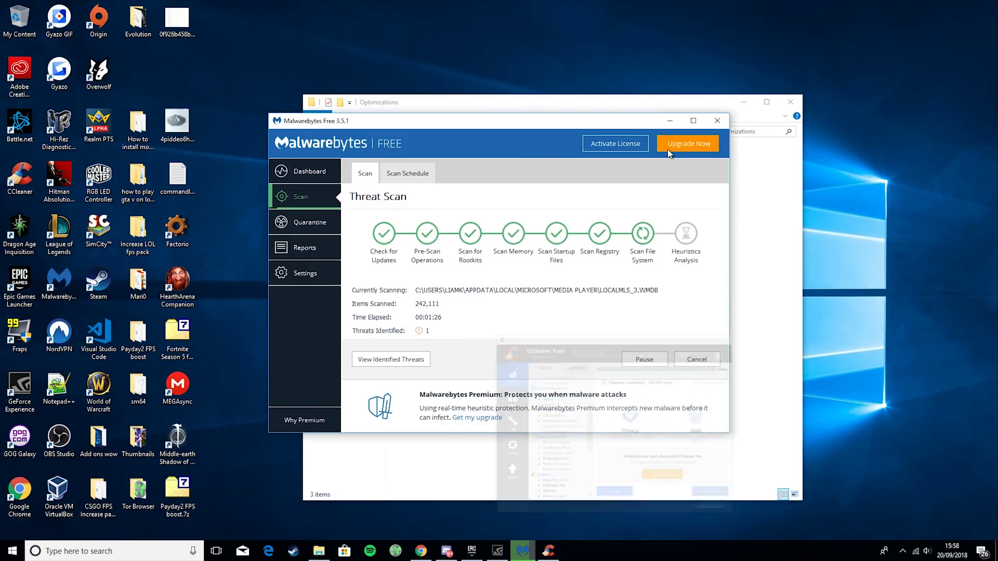
- Hide Malwarebytes, launch UnparkCPU from the Unpark-CPU-App folder as administrator, and run Check Status
click(668, 121)
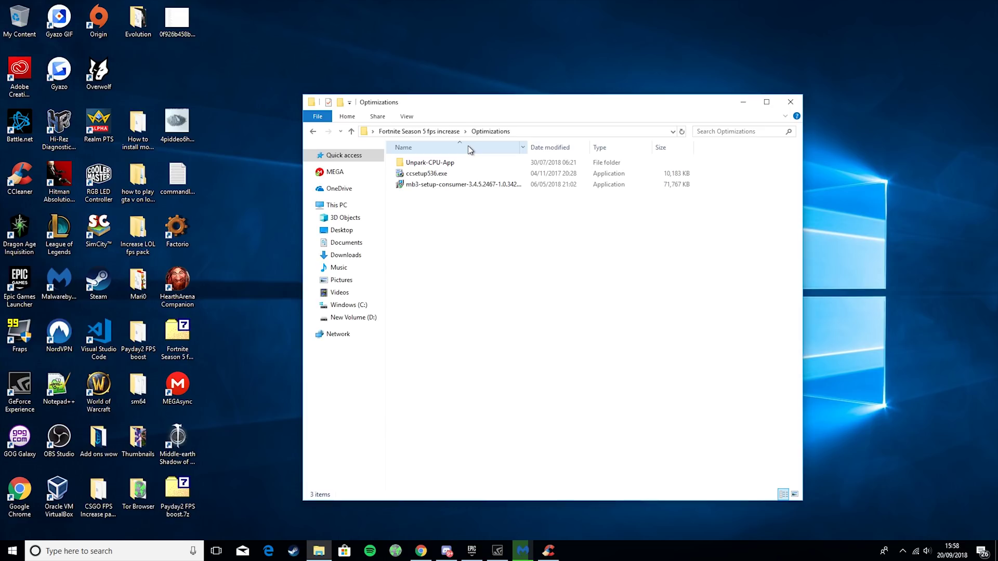
double_click(446, 163)
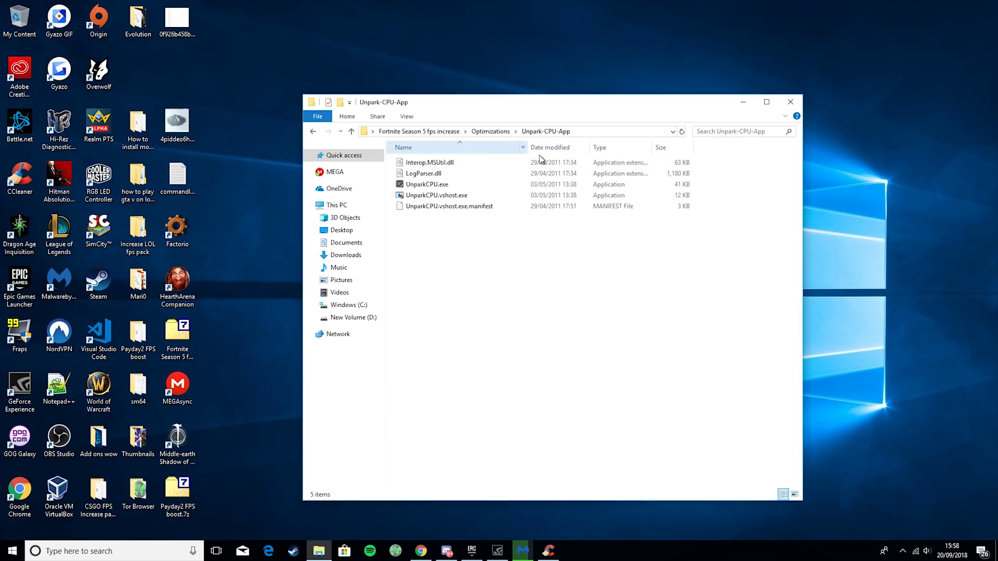
double_click(445, 185)
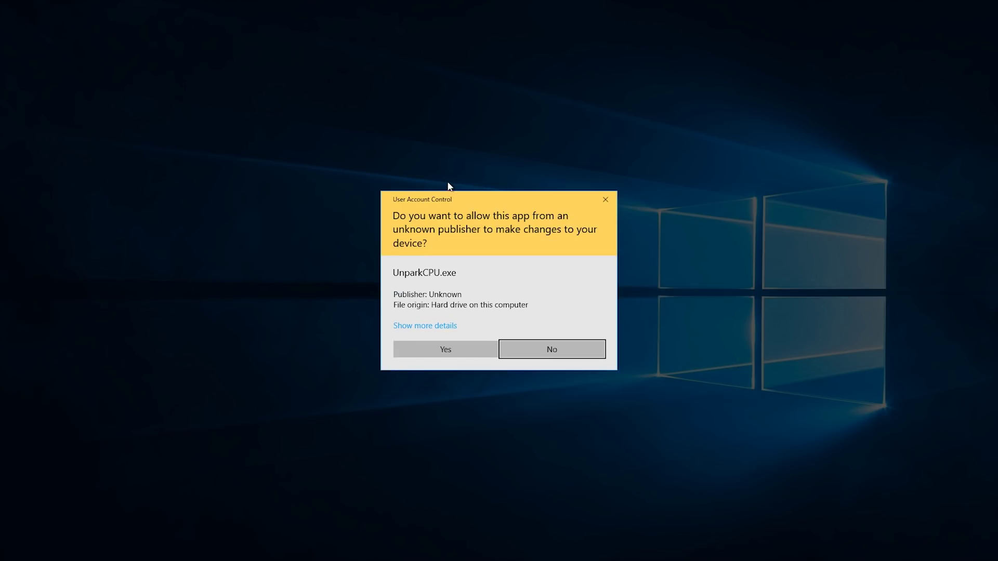
click(439, 347)
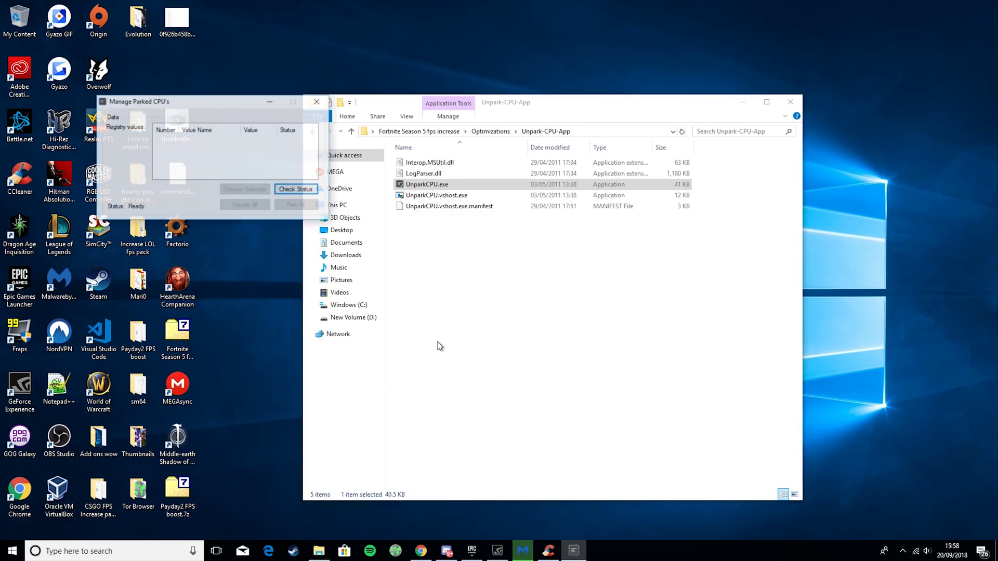
click(279, 189)
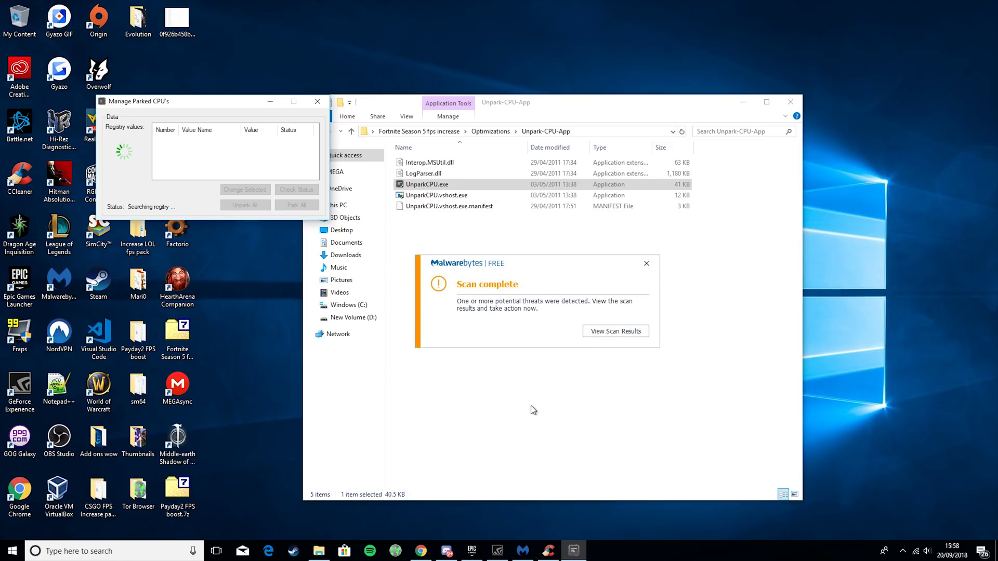
- Quarantine the detected potentially unwanted item in Malwarebytes, dismiss the summary, and close Malwarebytes
click(522, 552)
drag(469, 125, 716, 83)
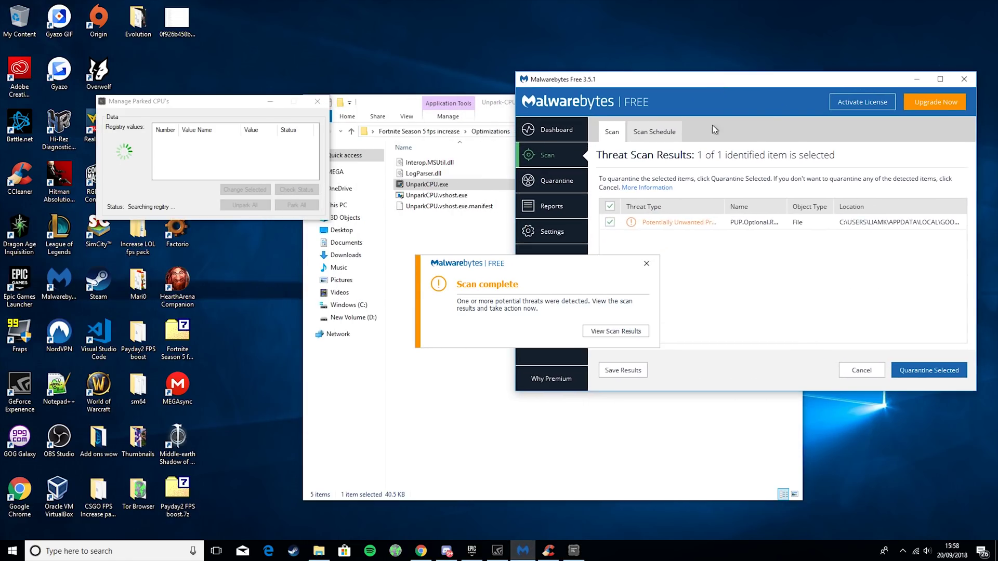
click(646, 263)
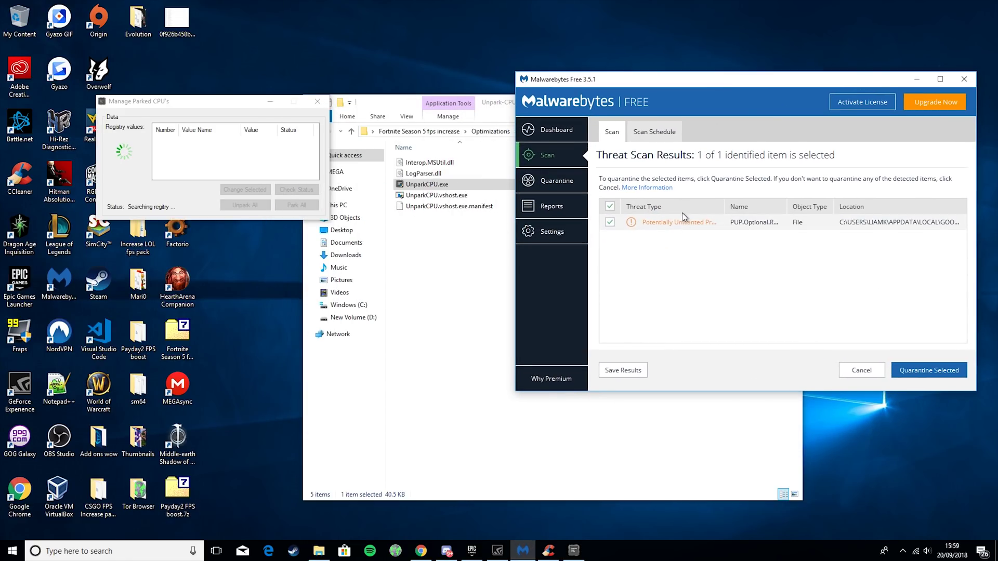
drag(698, 89, 478, 60)
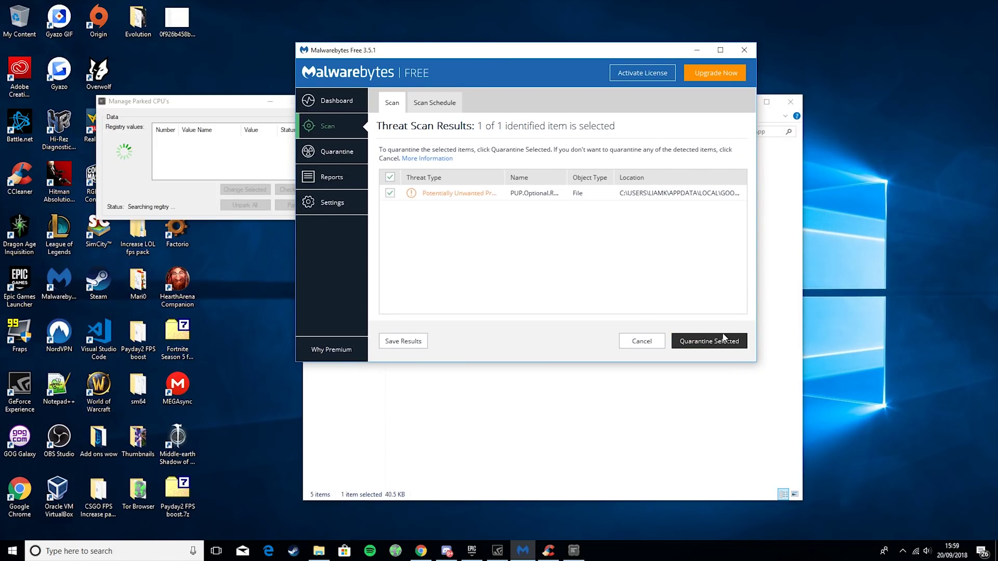
click(724, 338)
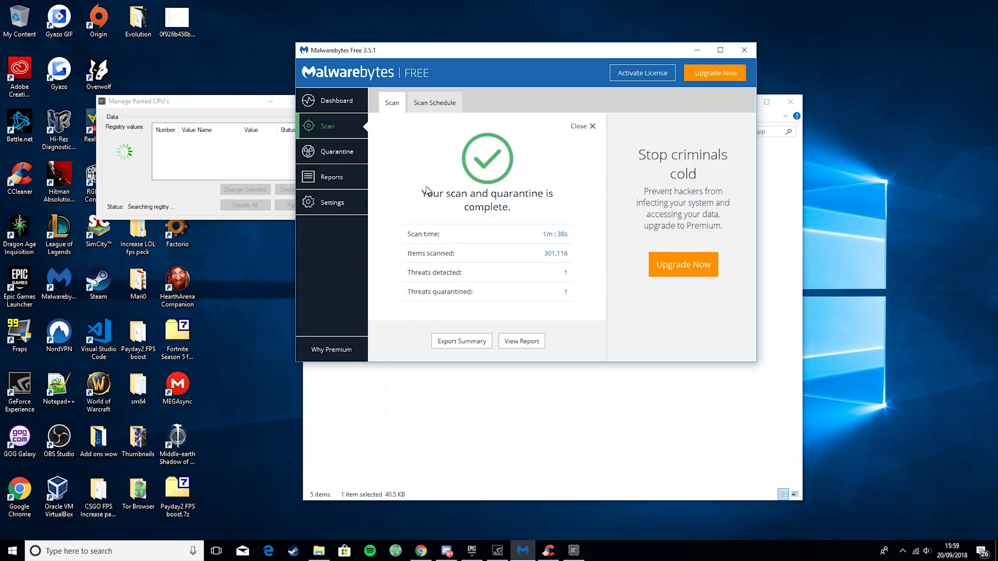
click(591, 126)
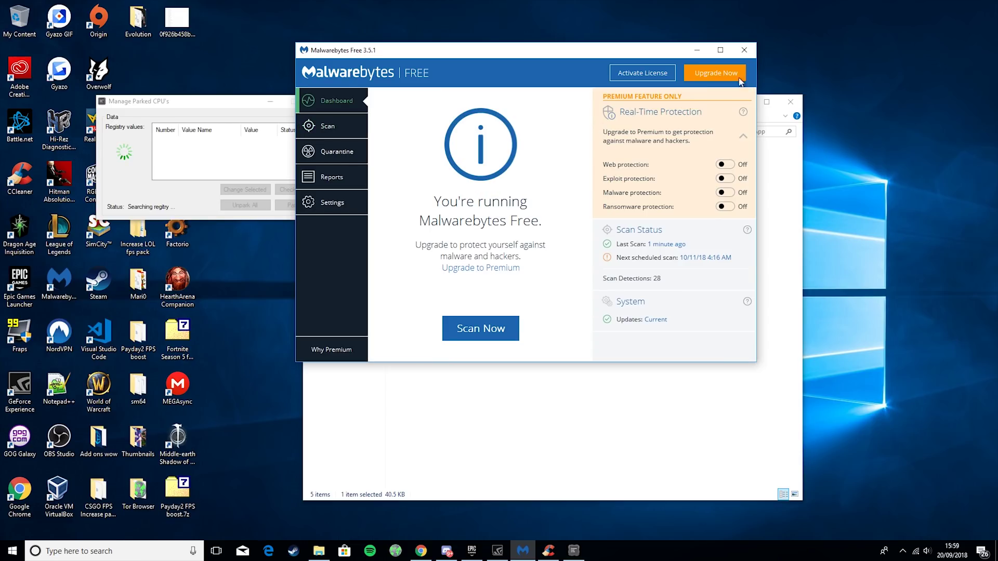
click(744, 50)
drag(195, 108, 545, 213)
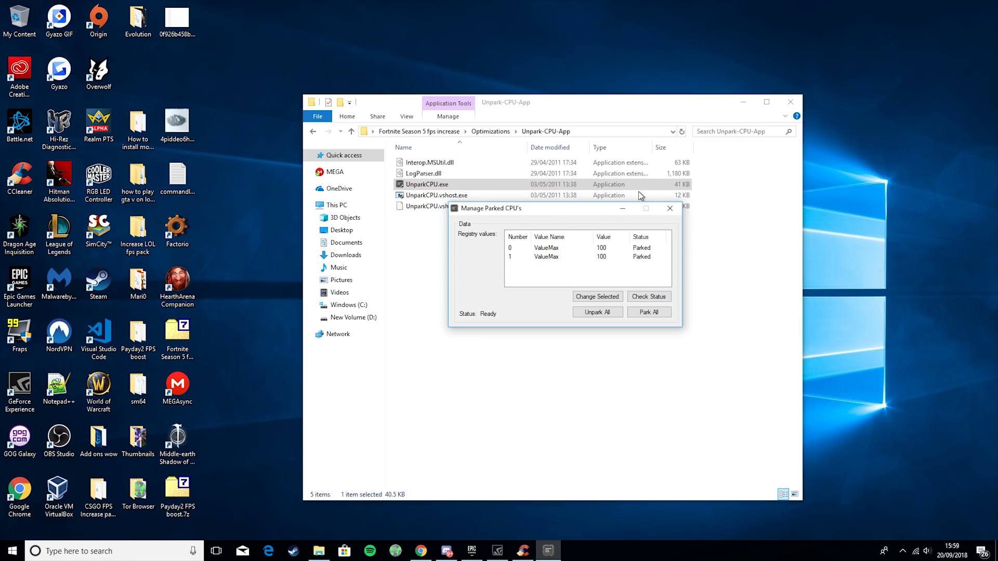
- Close UnparkCPU after seeing cores 0 and 1 listed as Parked with ValueMax 100
drag(554, 209, 710, 133)
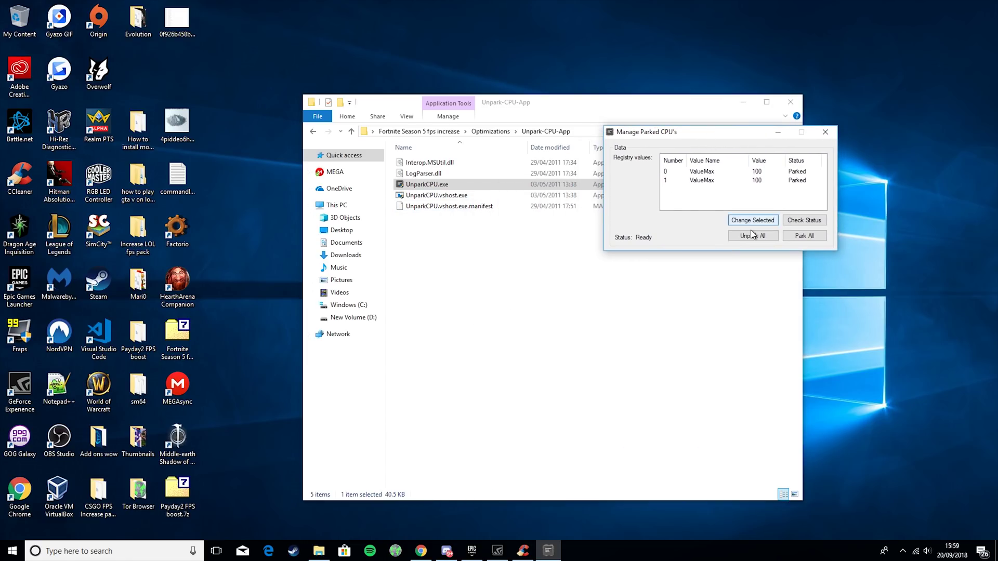
click(826, 132)
- Go back to the Fortnite Season 5 fps increase folder and open Files to replace
click(312, 131)
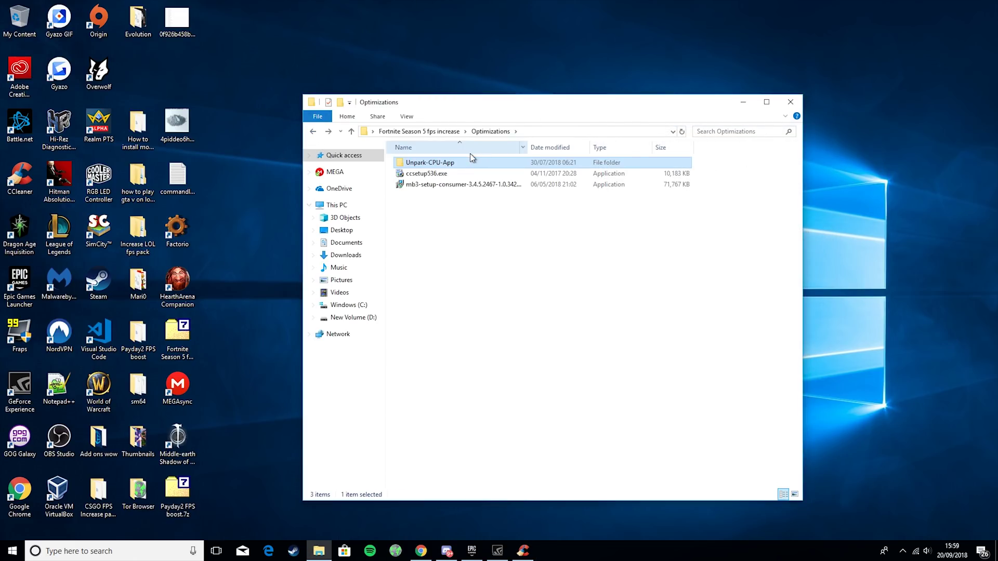
click(314, 131)
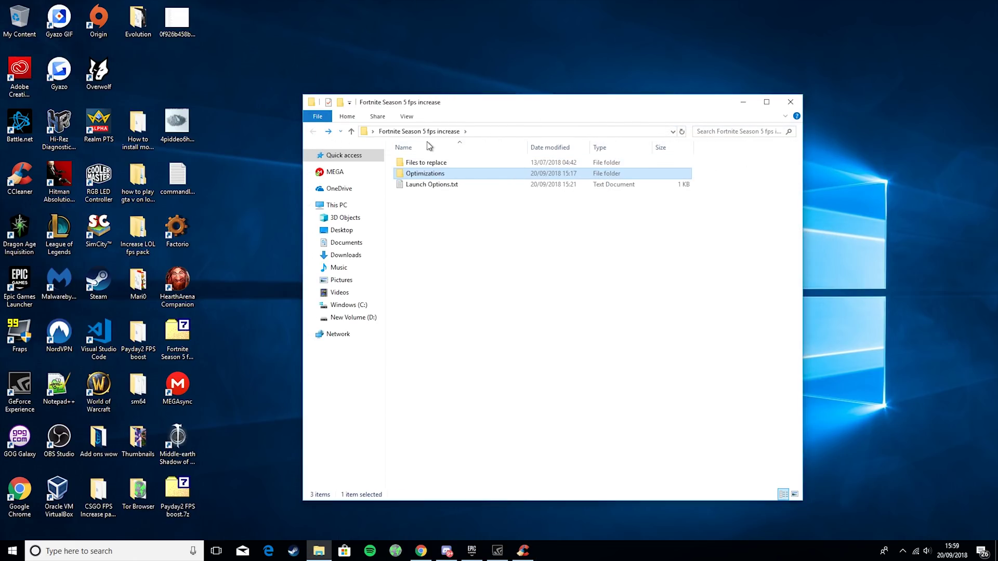
double_click(447, 162)
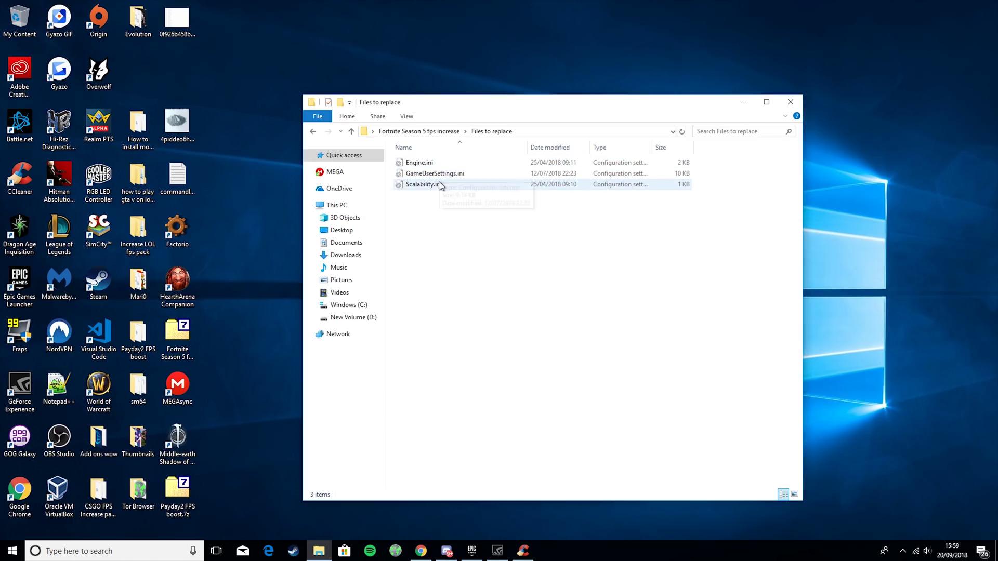
drag(442, 103, 561, 61)
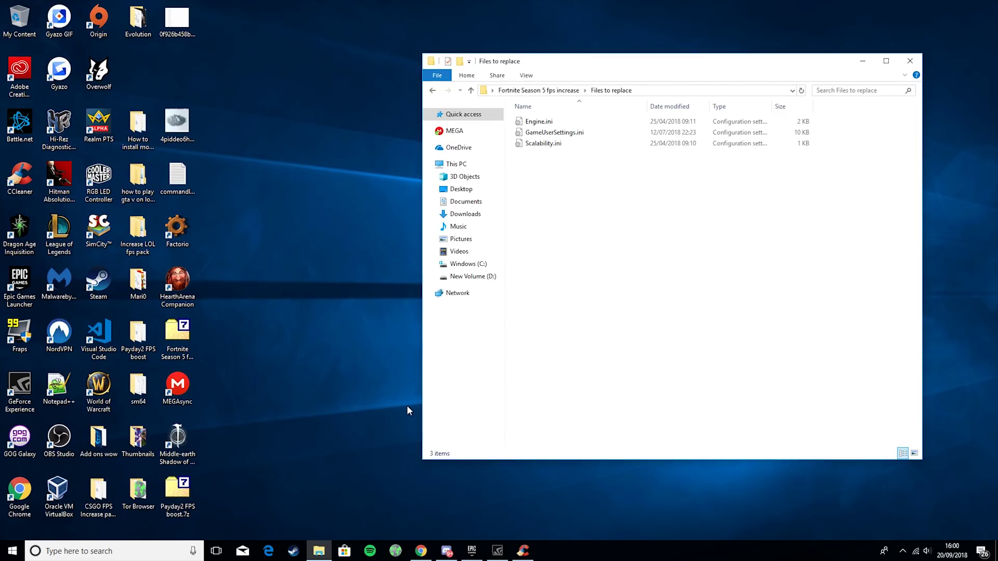
- Open a second File Explorer window and browse to C:\Users\<profile>\AppData
right_click(321, 551)
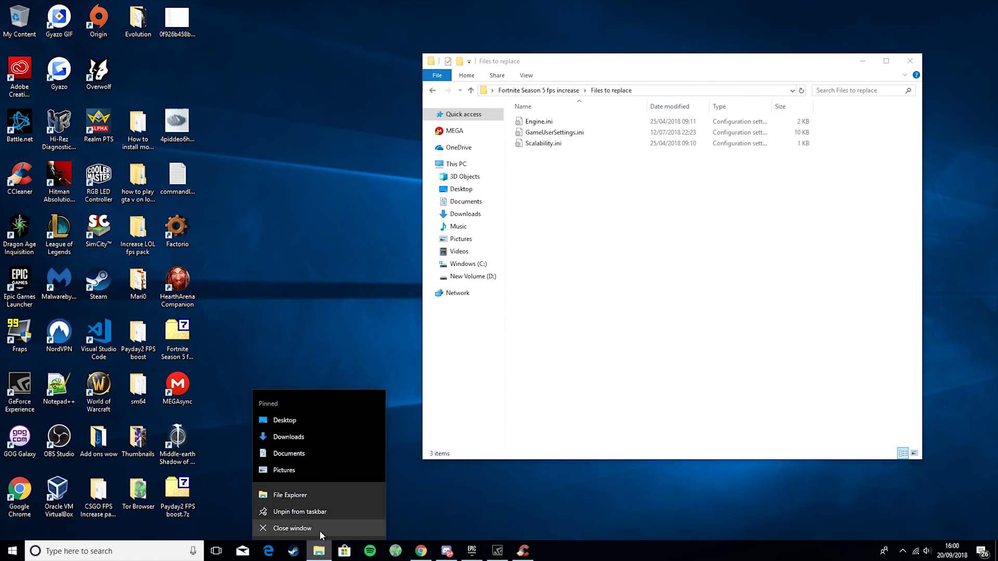
click(337, 495)
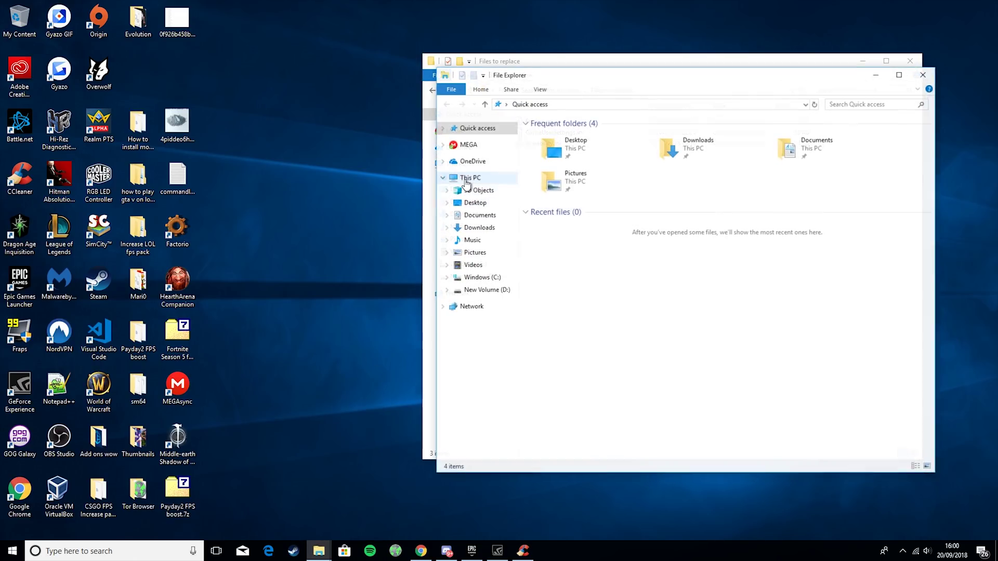
drag(552, 73, 184, 30)
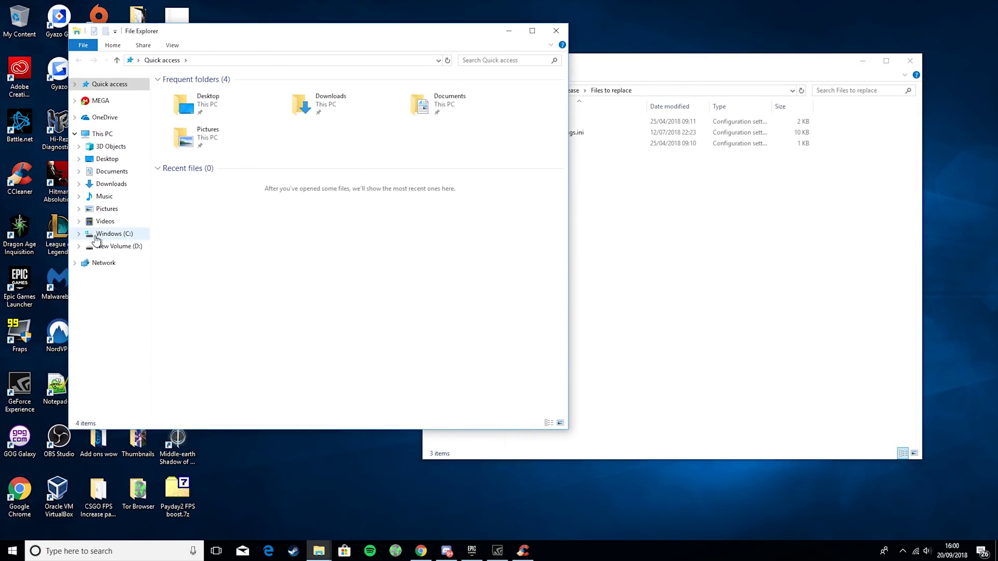
click(113, 235)
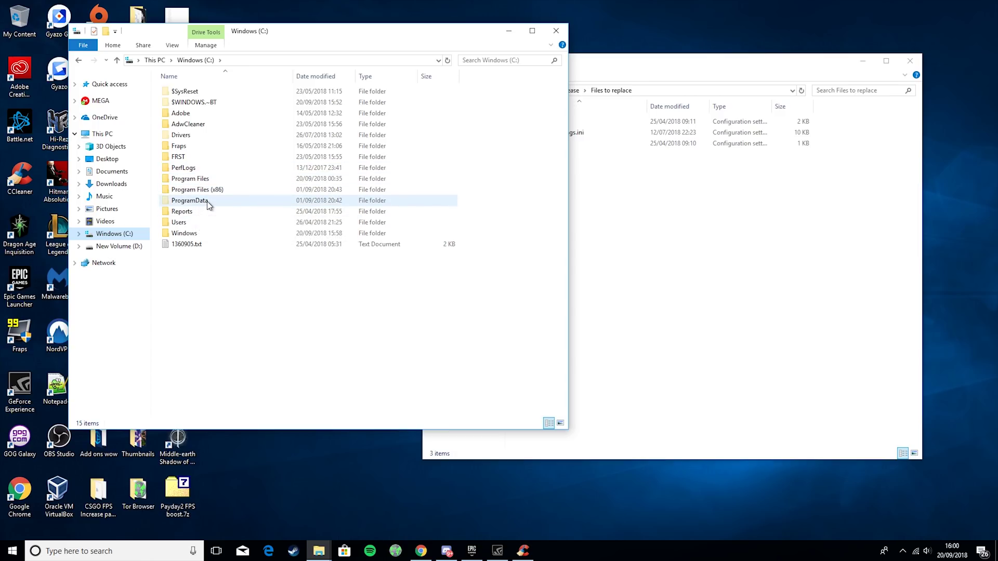
double_click(186, 223)
double_click(199, 103)
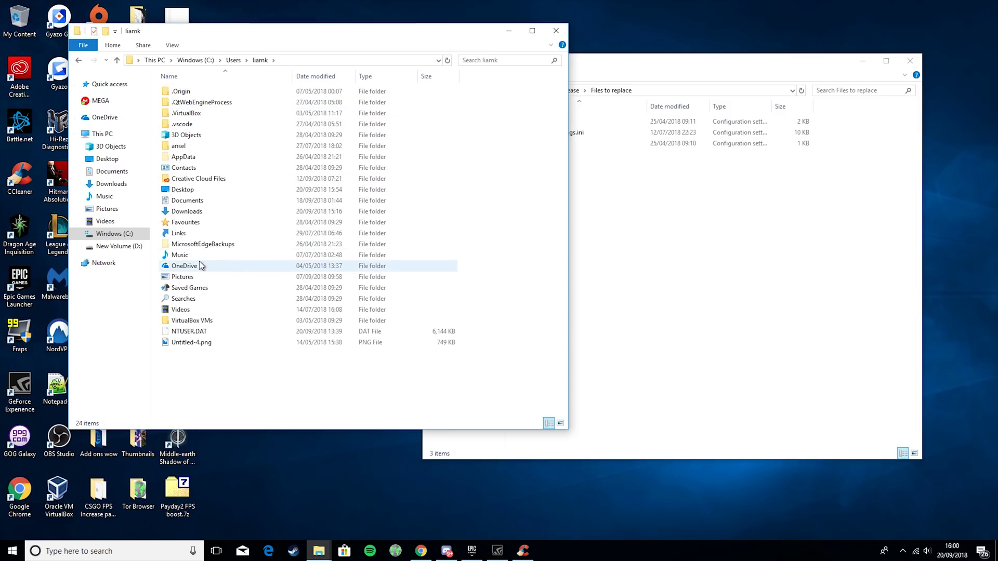
double_click(189, 157)
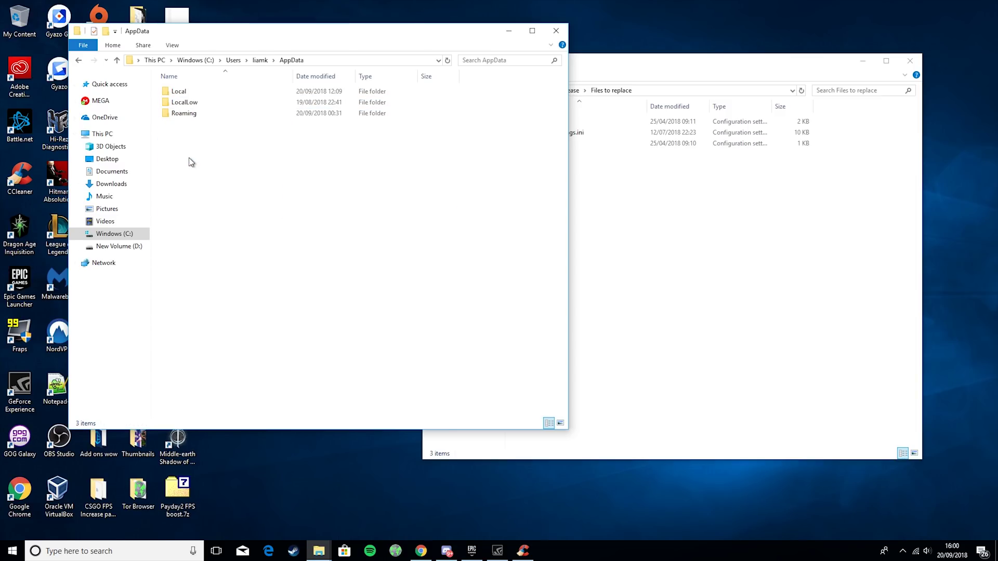
- Continue into Local\FortniteGame\Saved\Config\WindowsClient, with Files to replace beside it
click(172, 46)
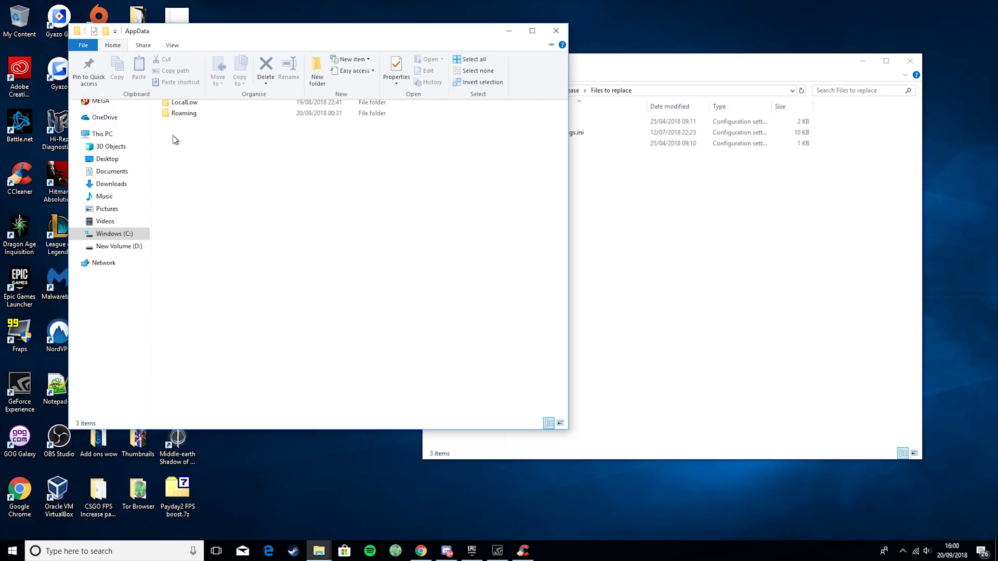
double_click(197, 95)
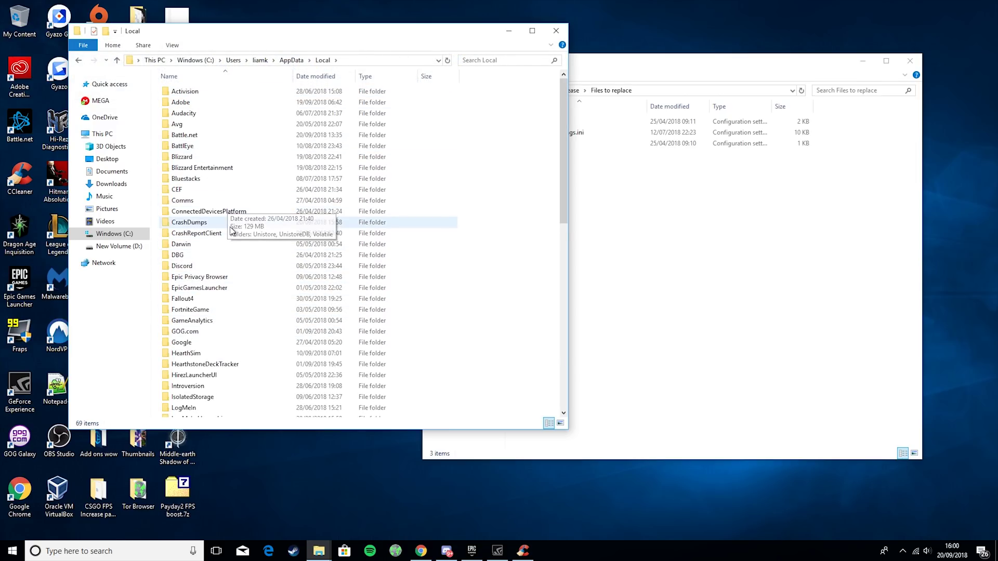
scroll(203, 260, down, 1)
double_click(198, 284)
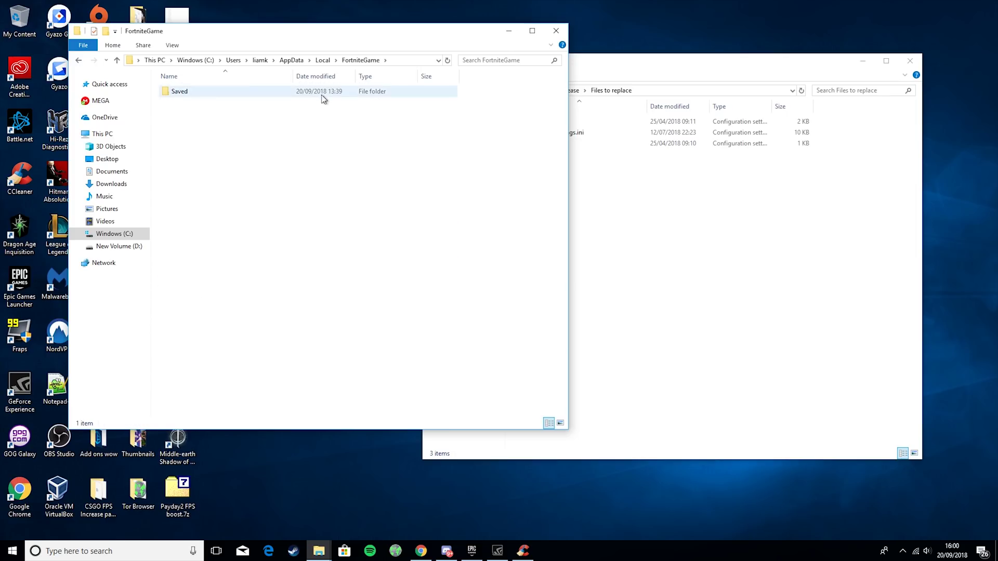
double_click(190, 92)
click(214, 102)
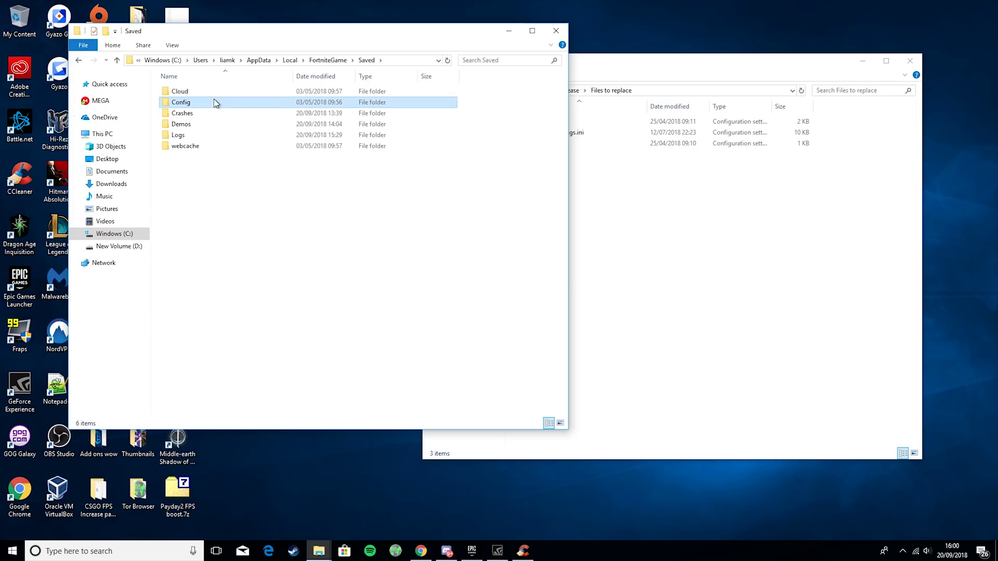
double_click(214, 102)
double_click(231, 102)
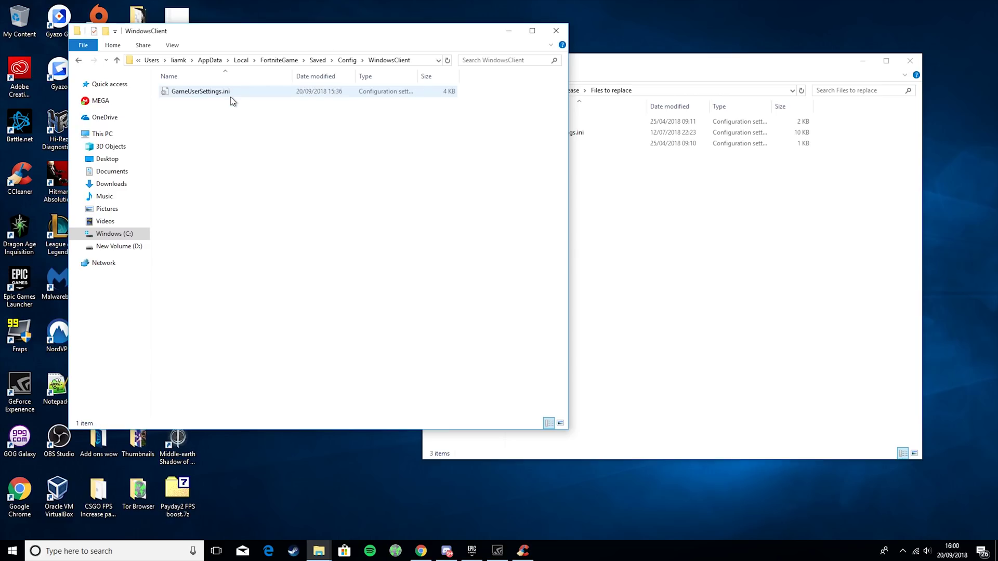
key(alt+Tab)
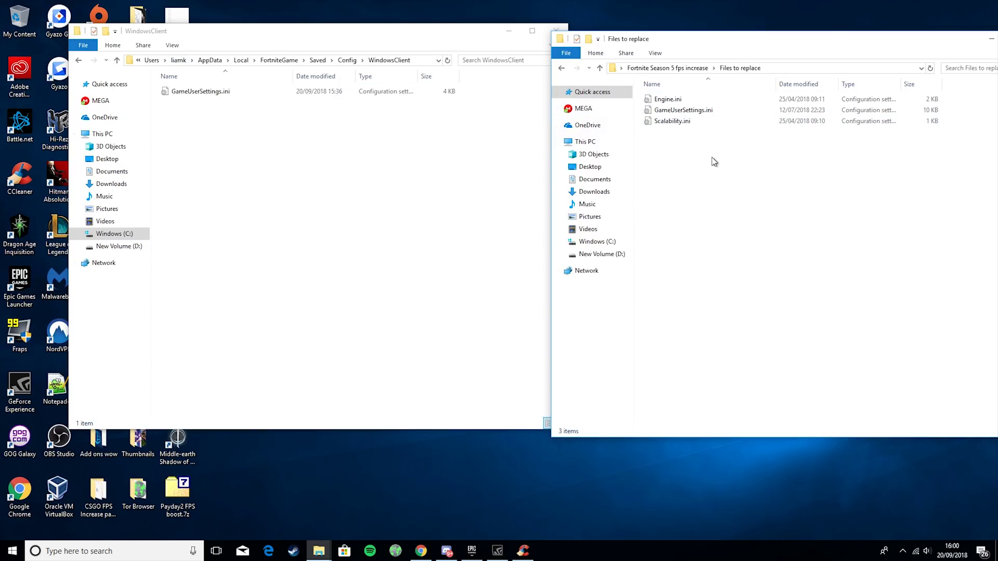
- Drag Engine.ini, GameUserSettings.ini and Scalability.ini into WindowsClient, replace the existing file, and close both windows
drag(704, 155, 286, 161)
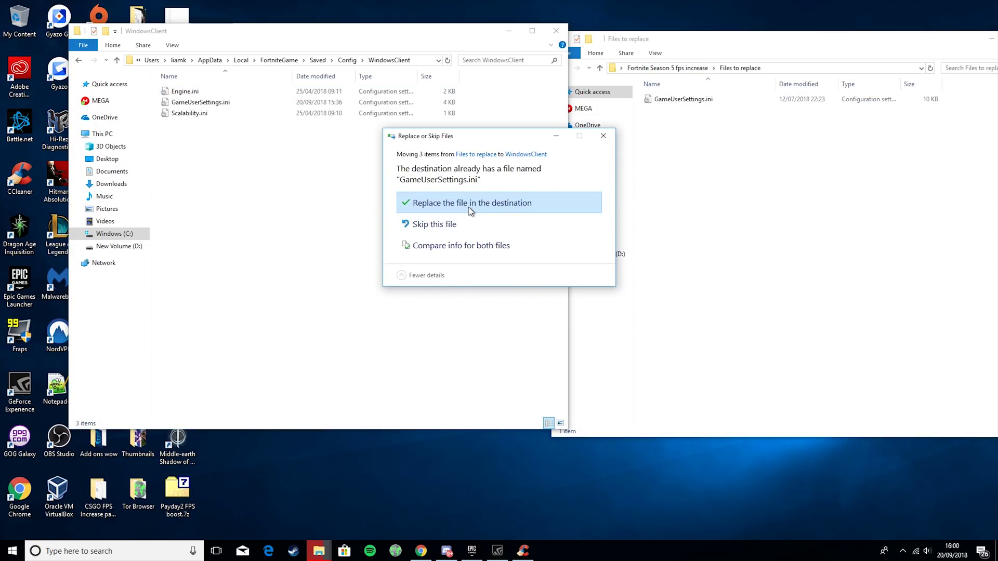
click(470, 207)
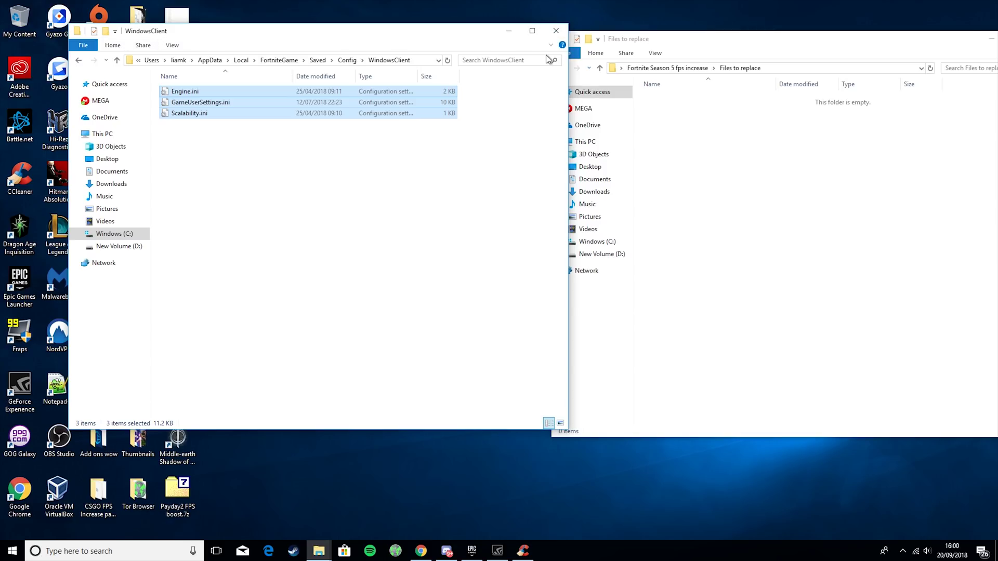
click(556, 30)
drag(888, 44, 703, 55)
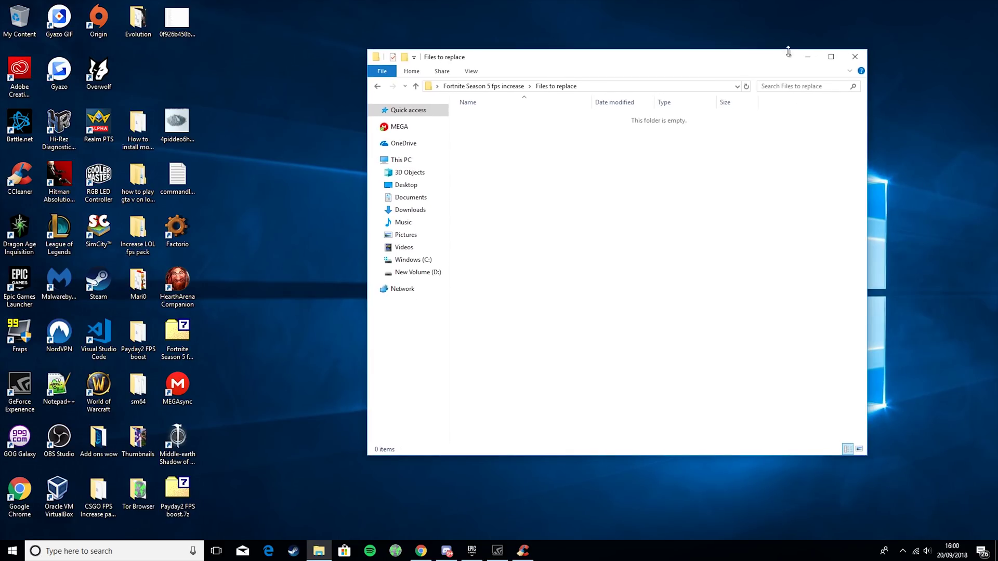
click(862, 51)
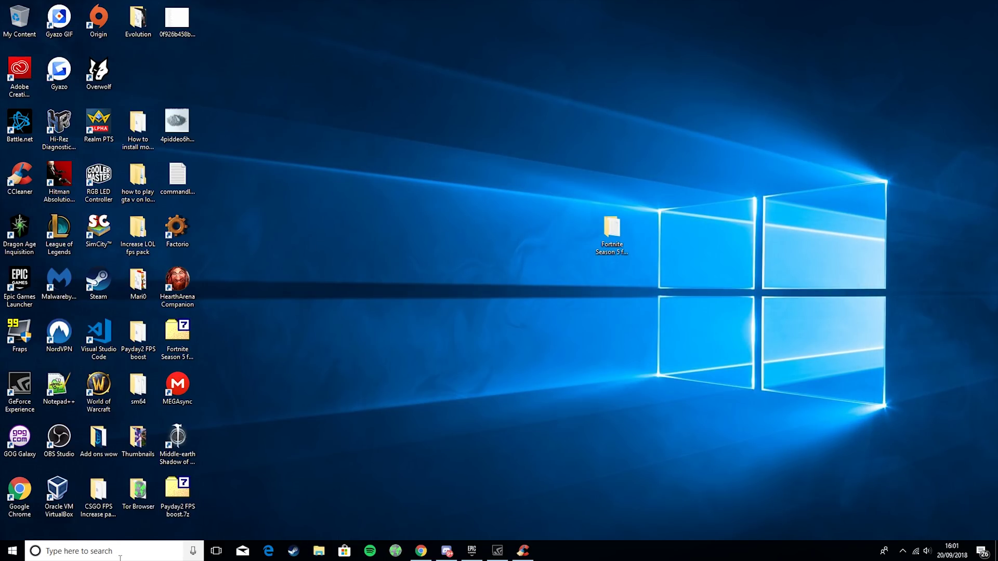
right_click(312, 556)
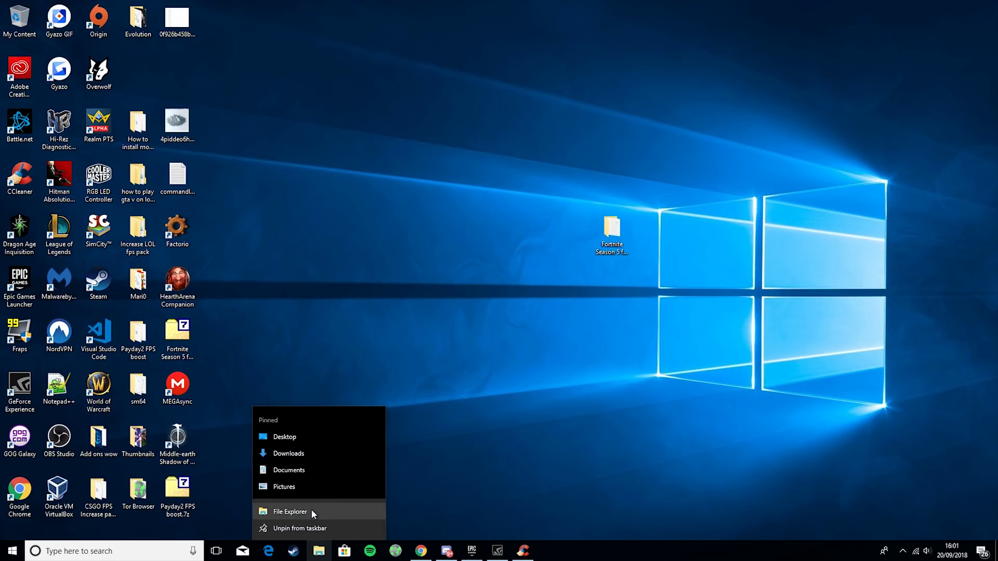
- Open a new File Explorer window and check Program Files (x86) on the C: drive
click(311, 511)
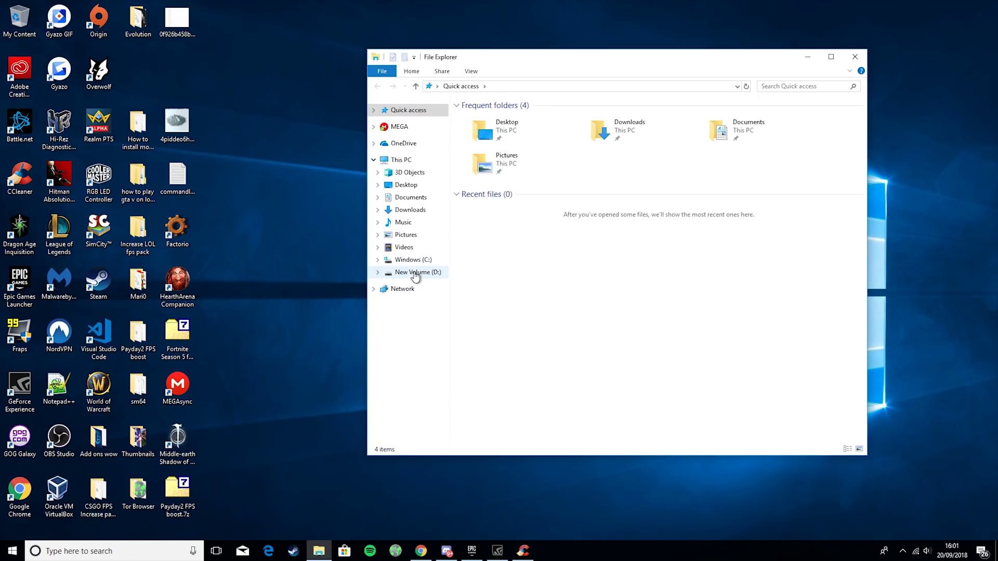
click(431, 260)
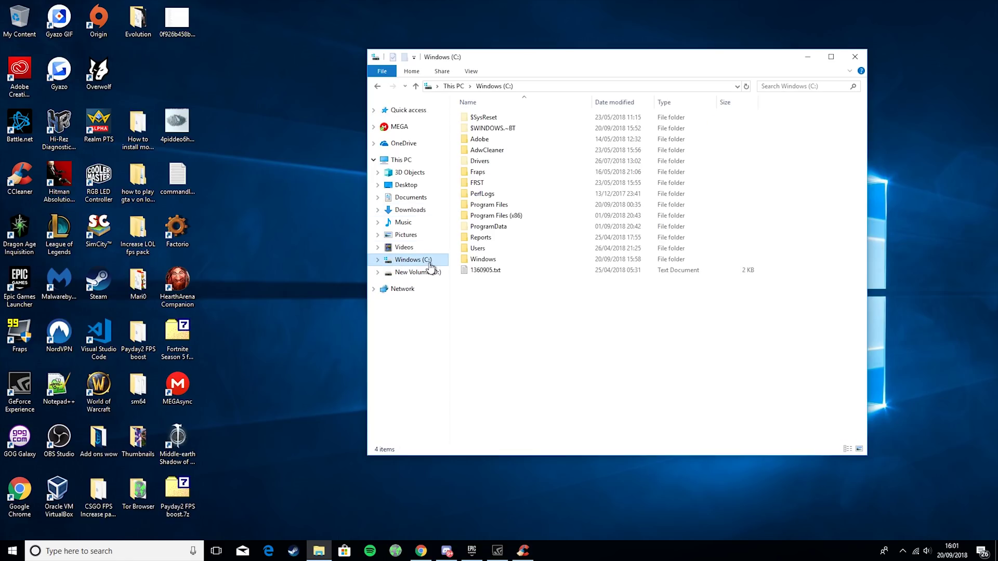
click(494, 221)
double_click(494, 216)
click(377, 86)
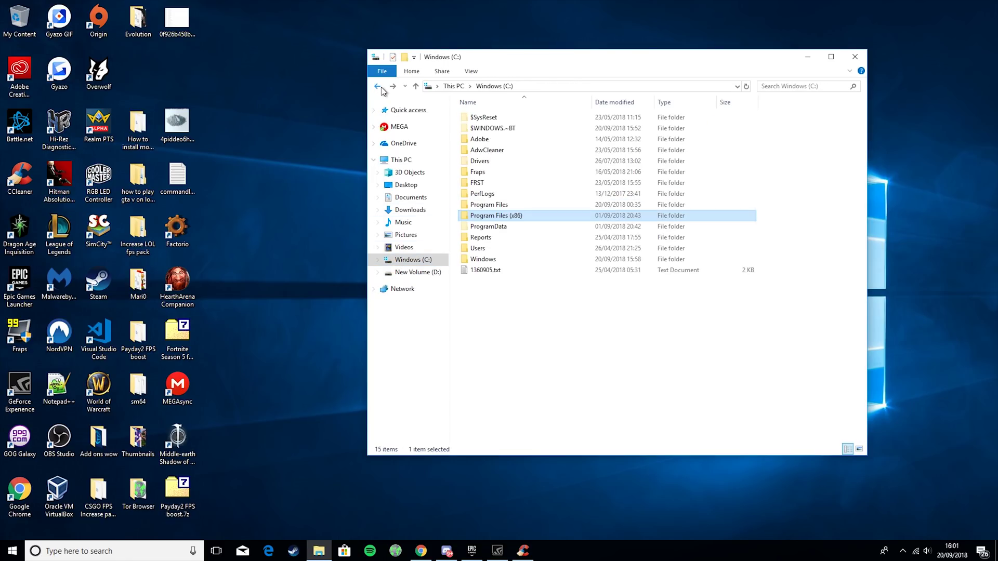
click(378, 86)
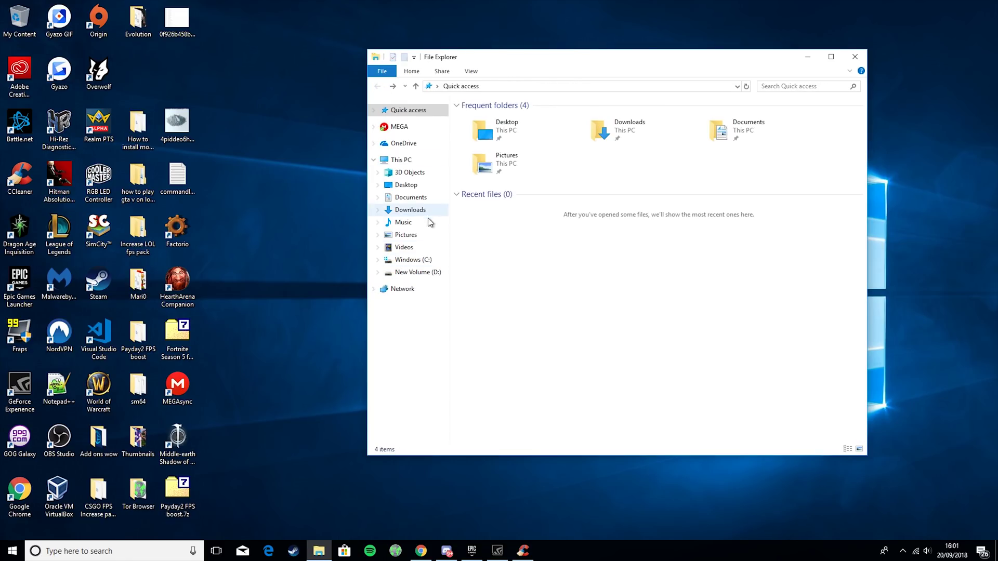
- Browse New Volume (D:) to Program Files\Fortnite\FortniteGame\Binaries\Win64
click(423, 273)
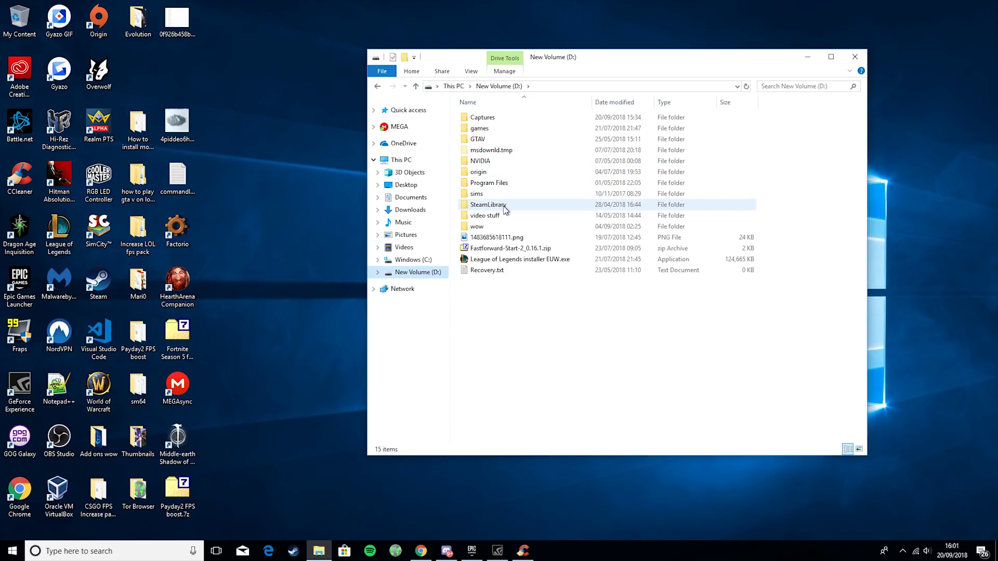
double_click(502, 184)
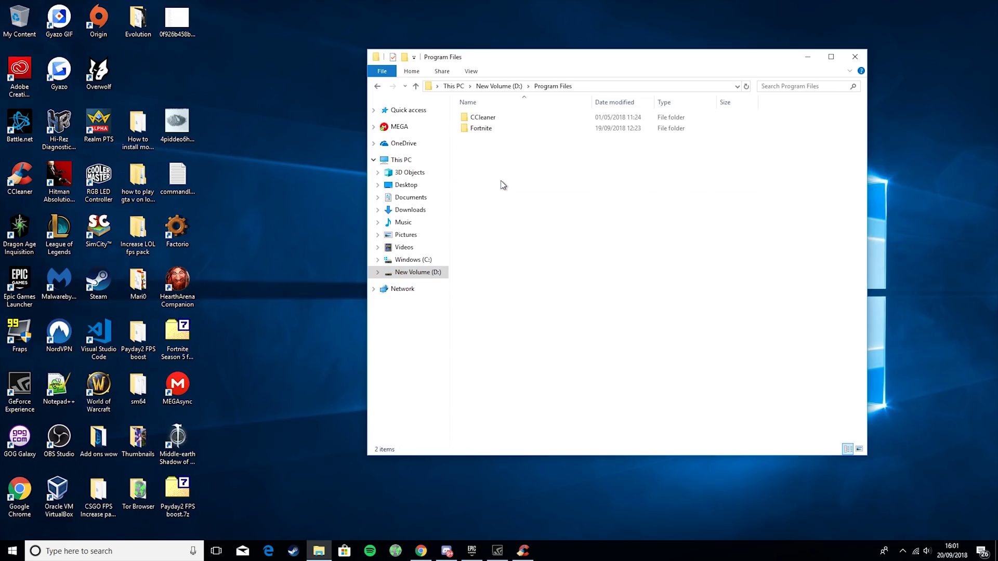
double_click(503, 129)
double_click(510, 128)
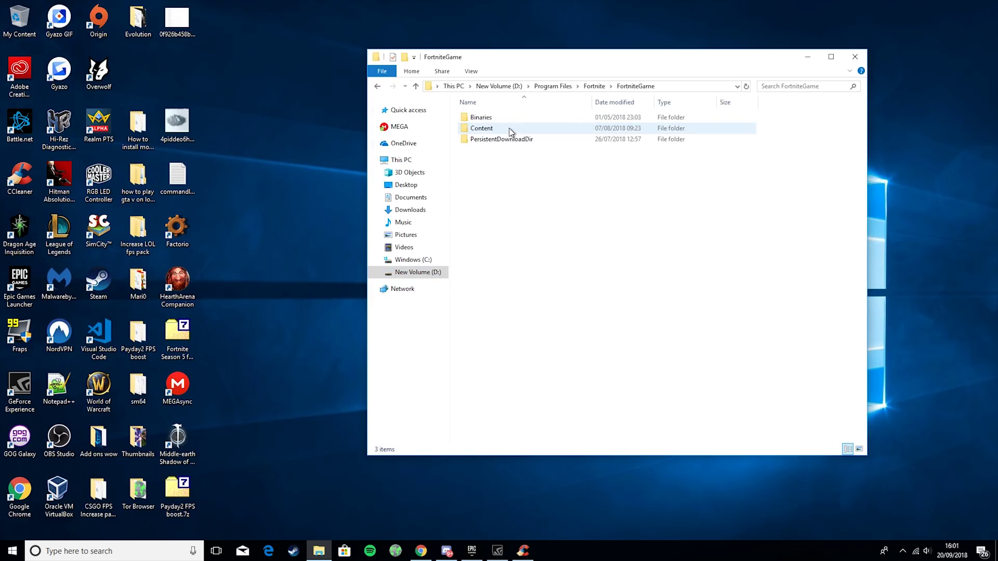
double_click(525, 118)
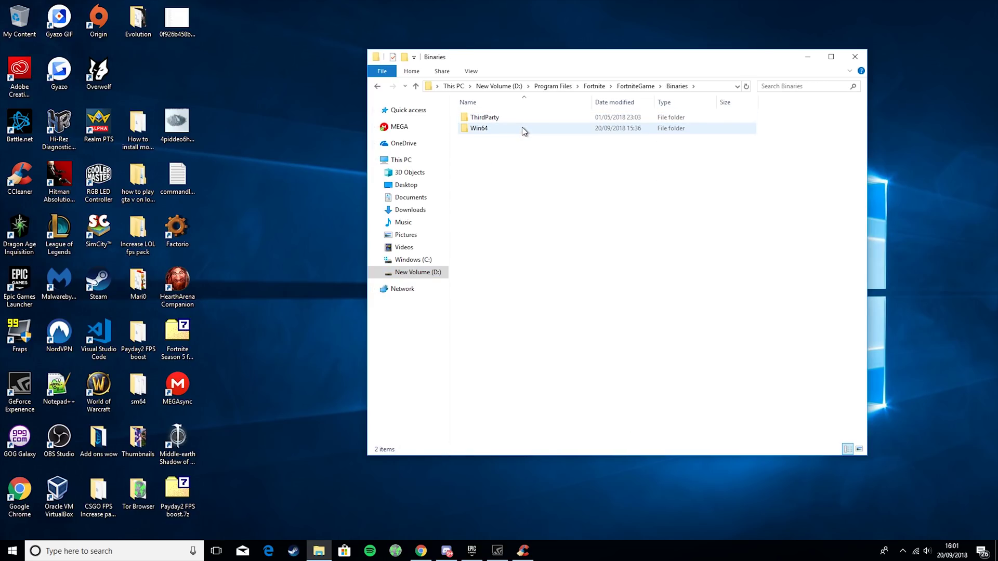
double_click(524, 131)
scroll(524, 131, down, 9)
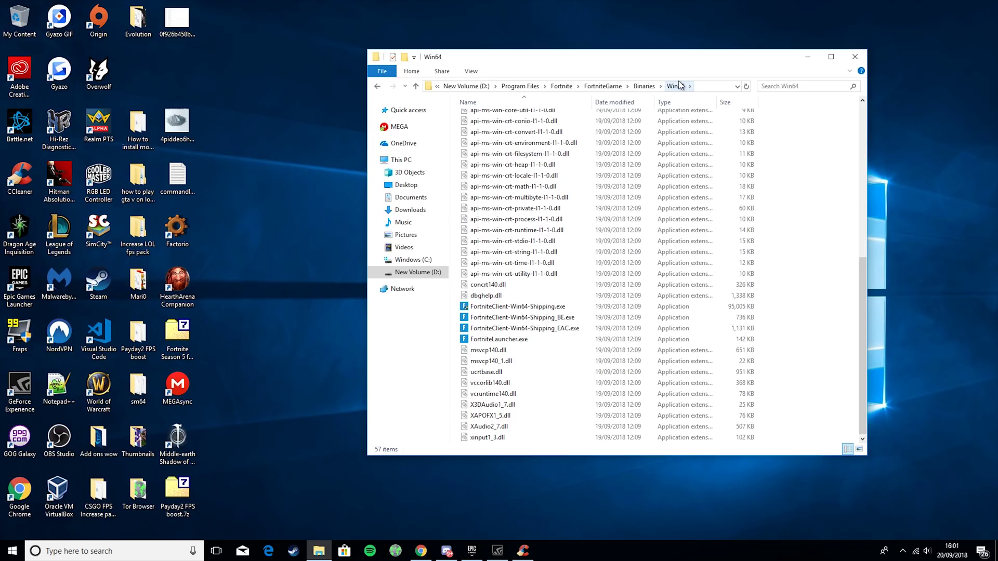
- In FortniteClient-Win64-Shipping.exe's Compatibility settings, tick Override high DPI scaling and untick Disable full-screen optimisations
click(509, 308)
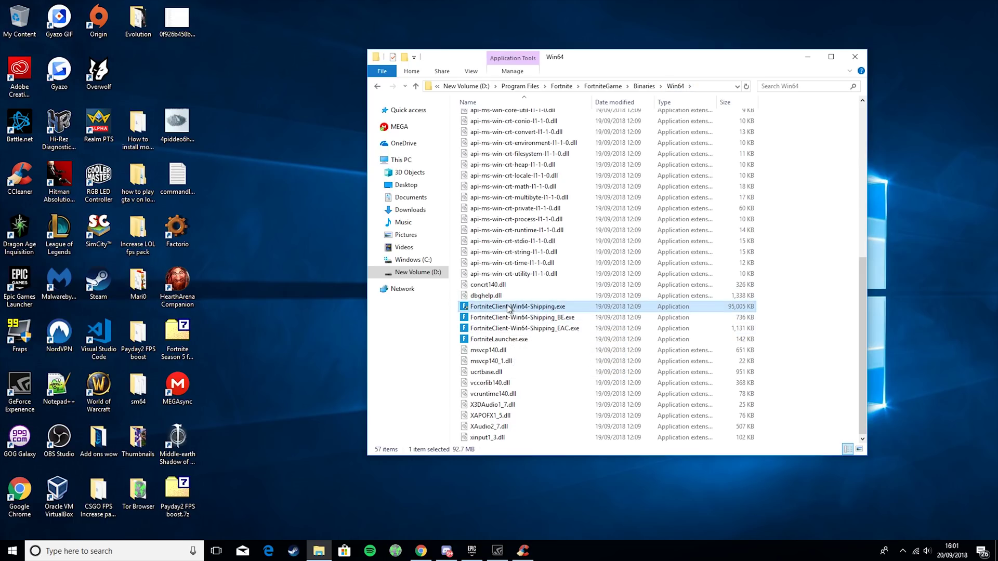
right_click(509, 308)
click(550, 298)
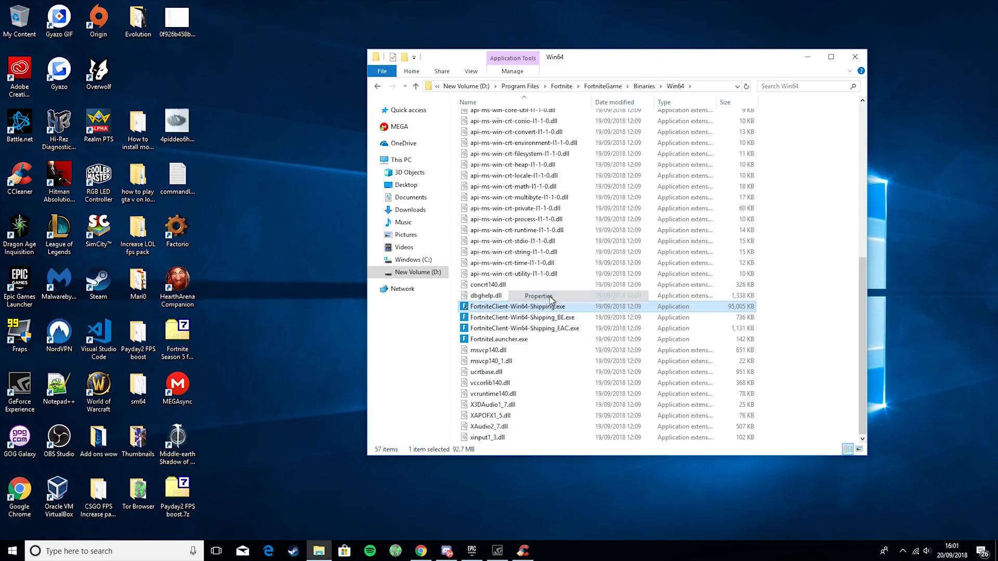
click(605, 284)
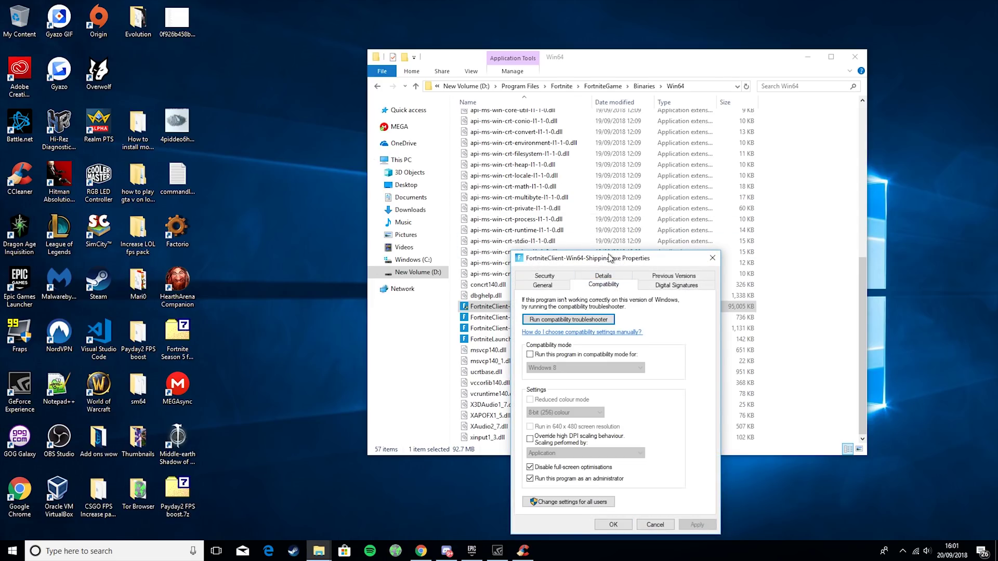
drag(611, 259, 630, 66)
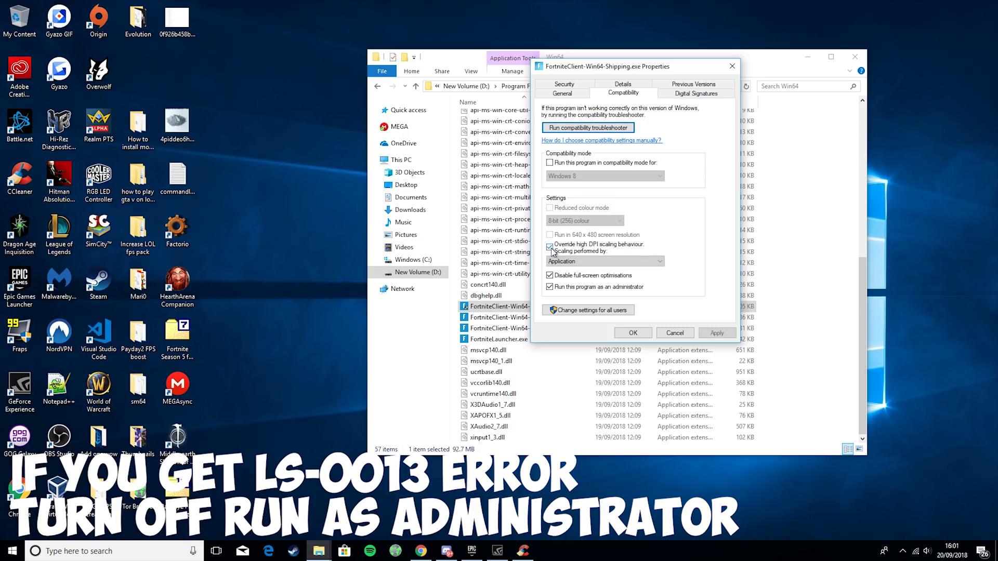
click(550, 247)
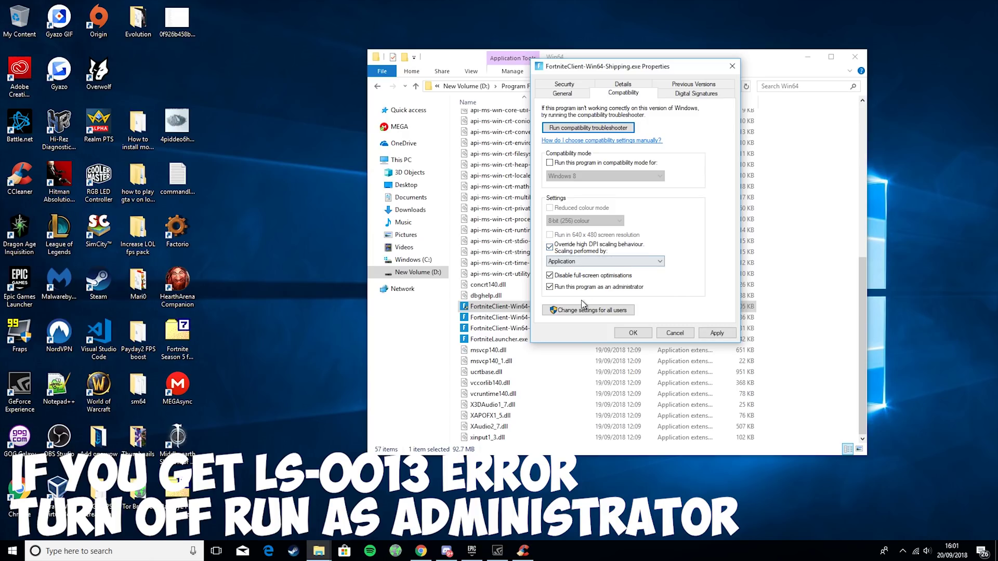
click(549, 286)
click(717, 333)
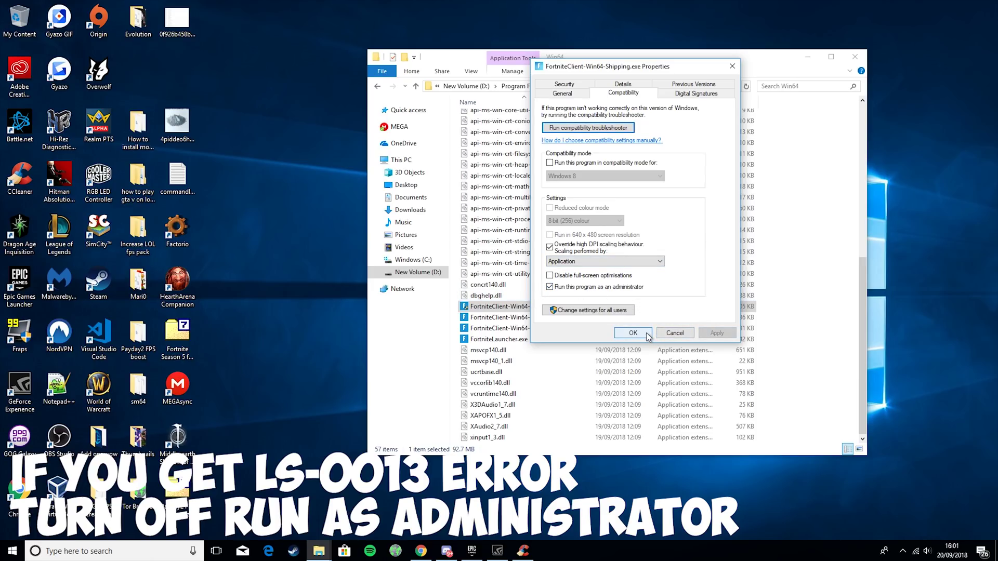
click(633, 333)
- Give FortniteClient-Win64-Shipping_BE.exe a high-DPI scaling override and disable its full-screen optimisations
right_click(558, 318)
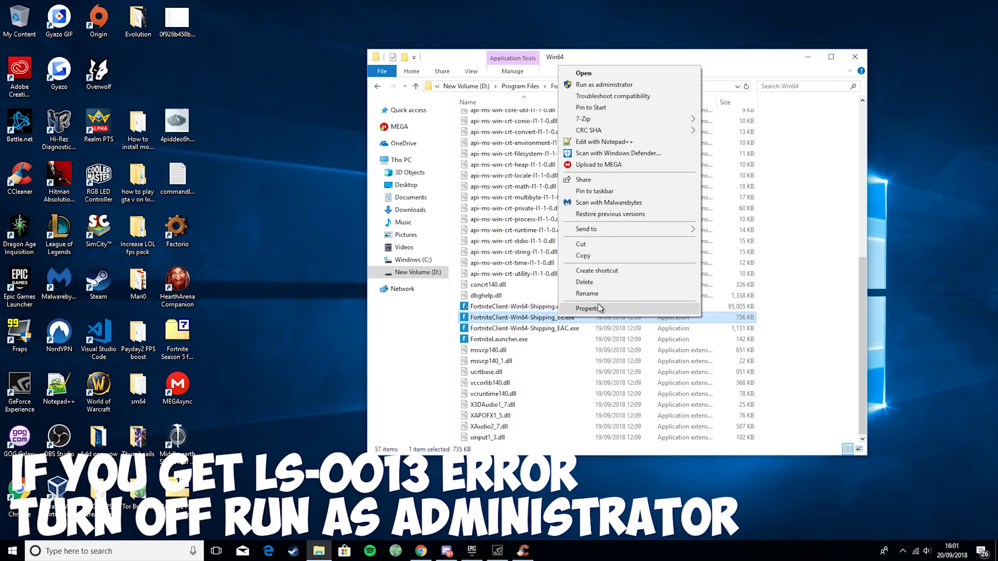
click(577, 309)
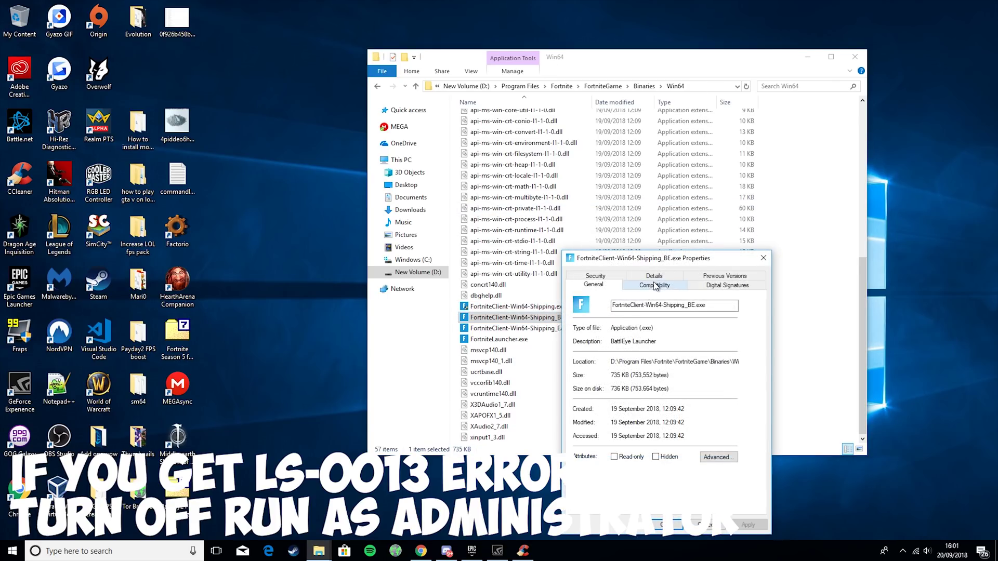
click(656, 286)
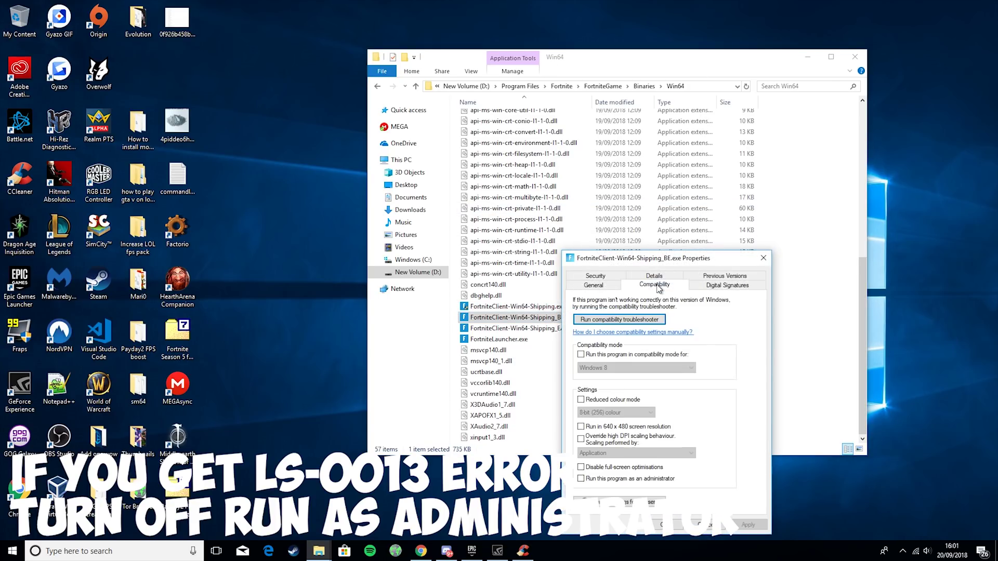
click(581, 439)
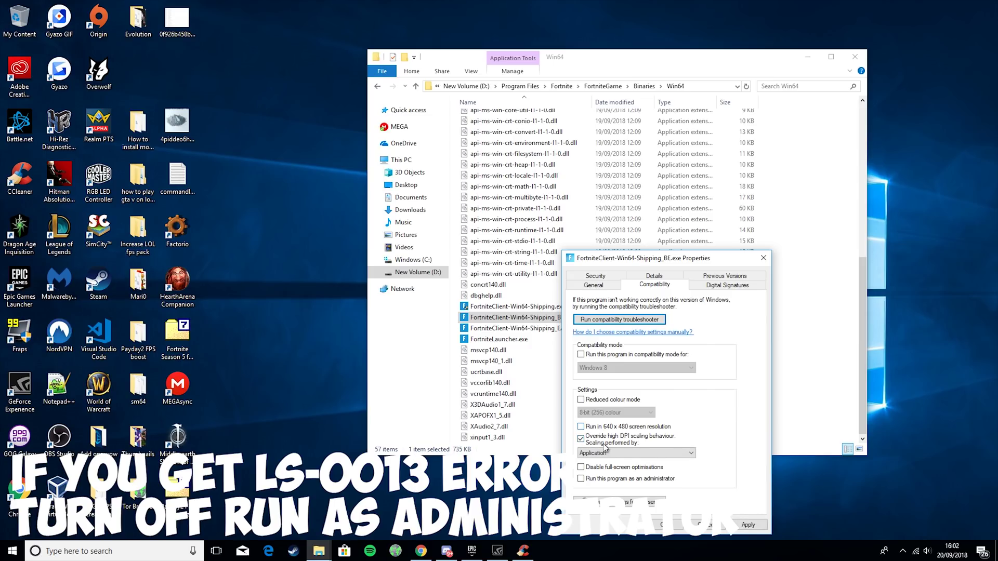
click(582, 468)
click(750, 526)
click(708, 525)
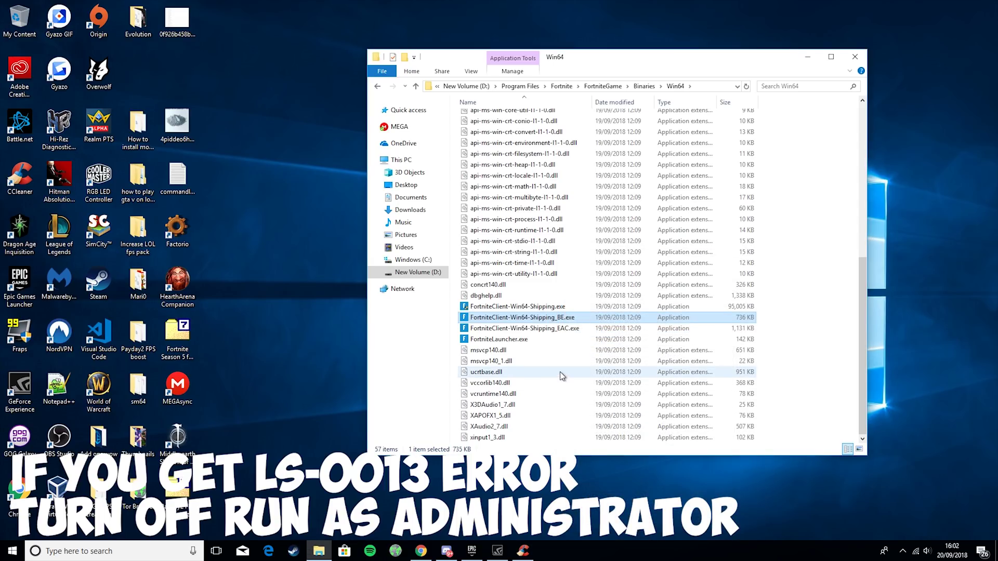
- Turn on the high-DPI scaling override for FortniteClient-Win64-Shipping_EAC.exe
right_click(574, 331)
click(593, 317)
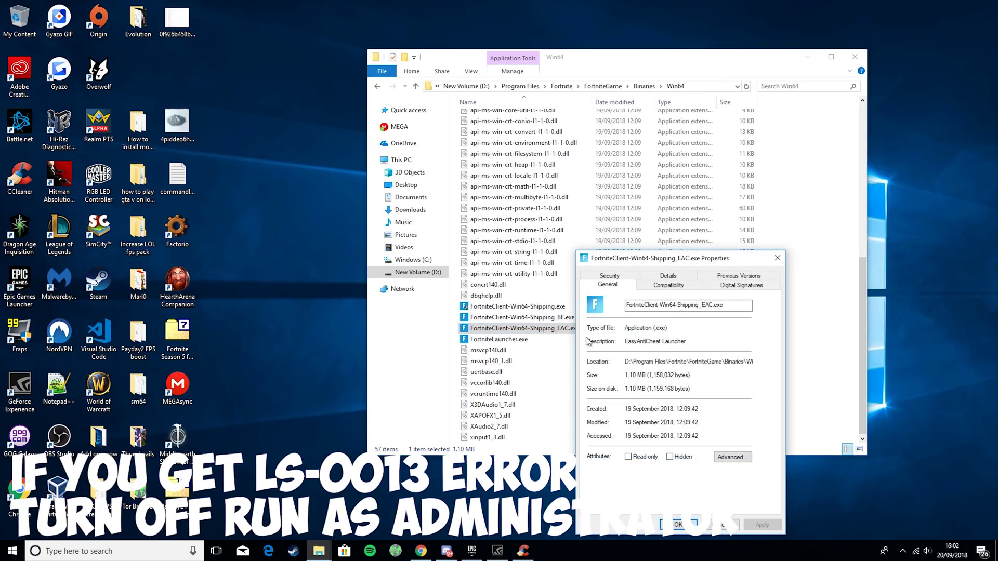
click(664, 283)
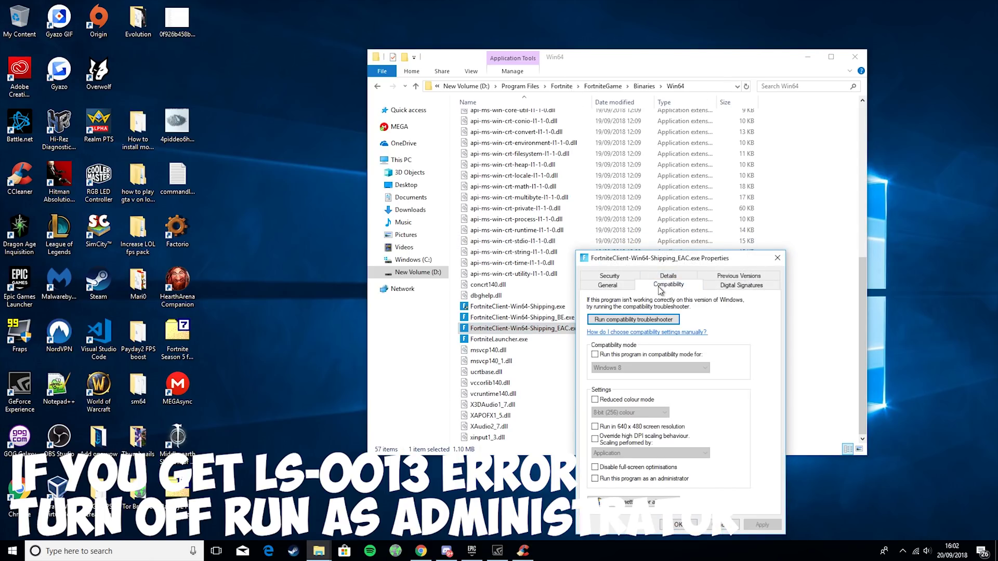
click(595, 440)
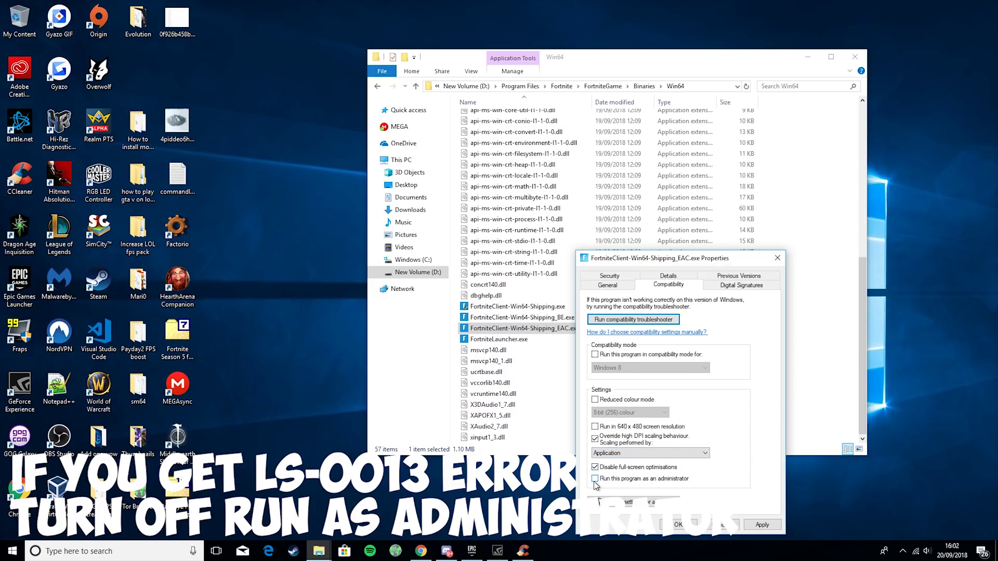
click(678, 525)
- Turn on the high-DPI scaling override for FortniteLauncher.exe
click(525, 341)
right_click(528, 341)
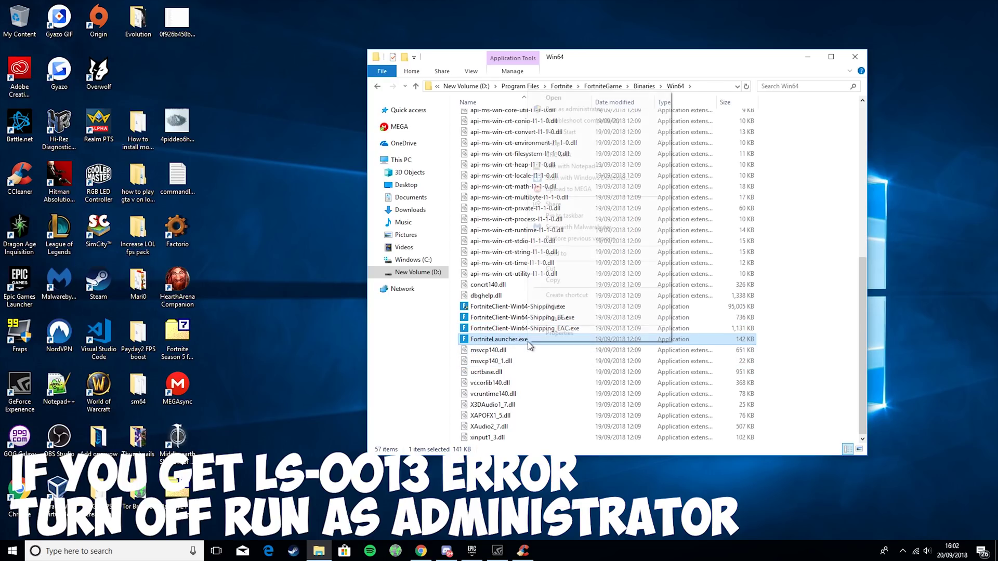
click(578, 332)
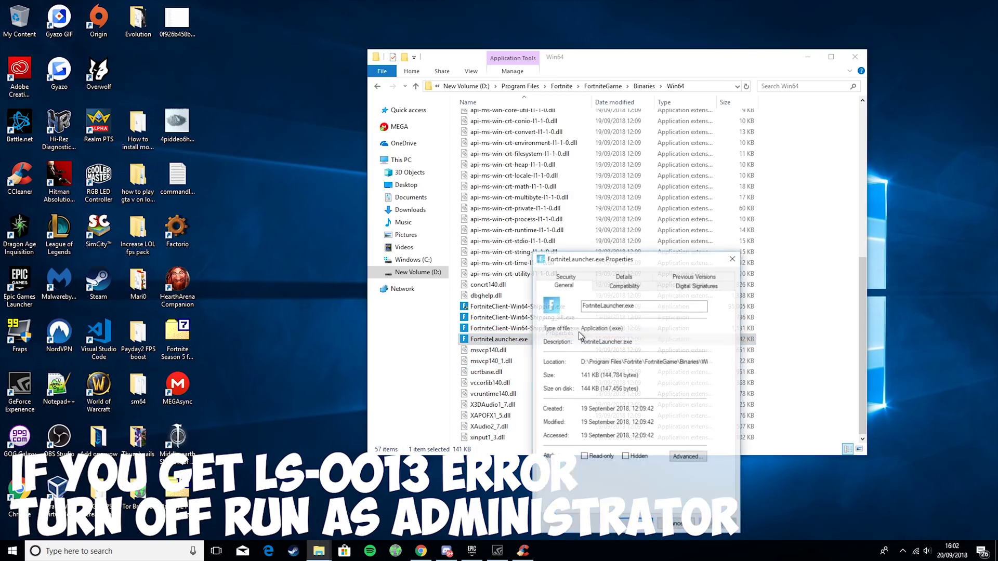
click(624, 285)
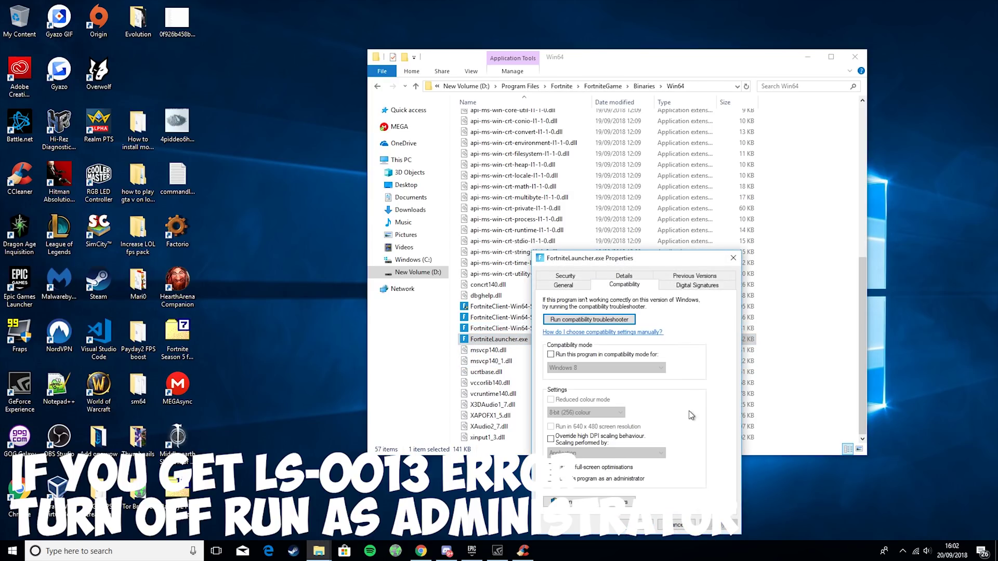
click(551, 438)
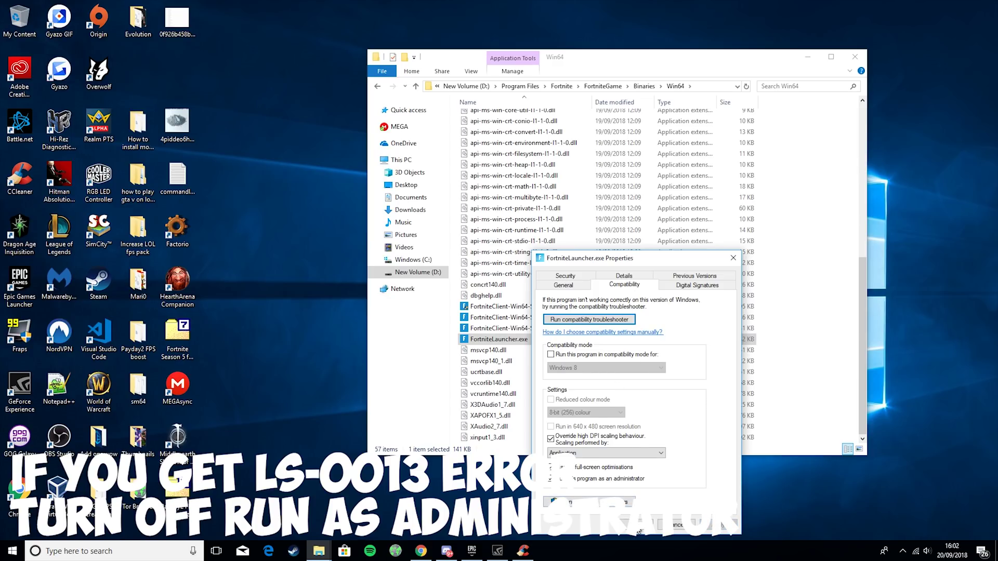
click(639, 526)
- Close File Explorer and search 'power' to open the power plan options
click(855, 56)
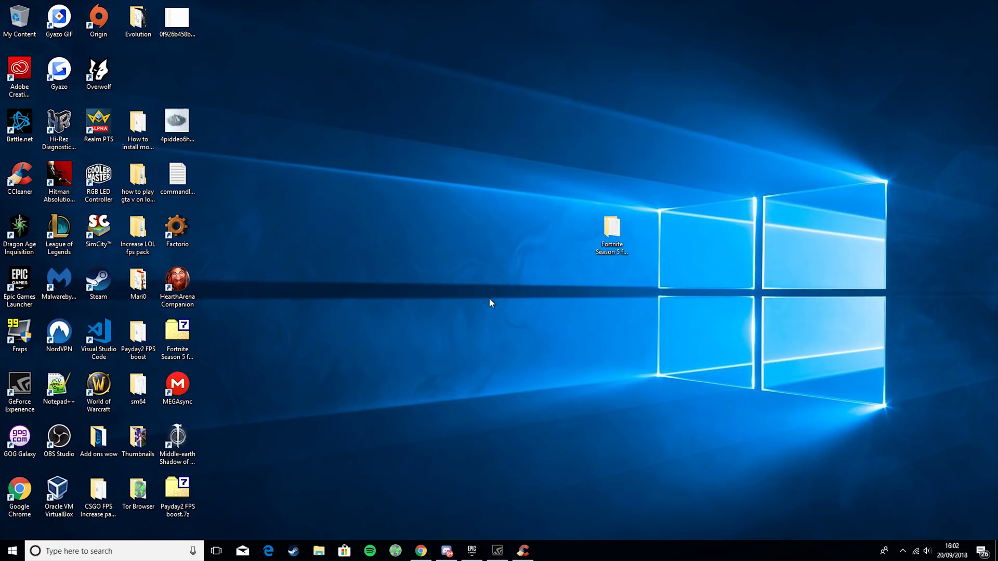
click(182, 549)
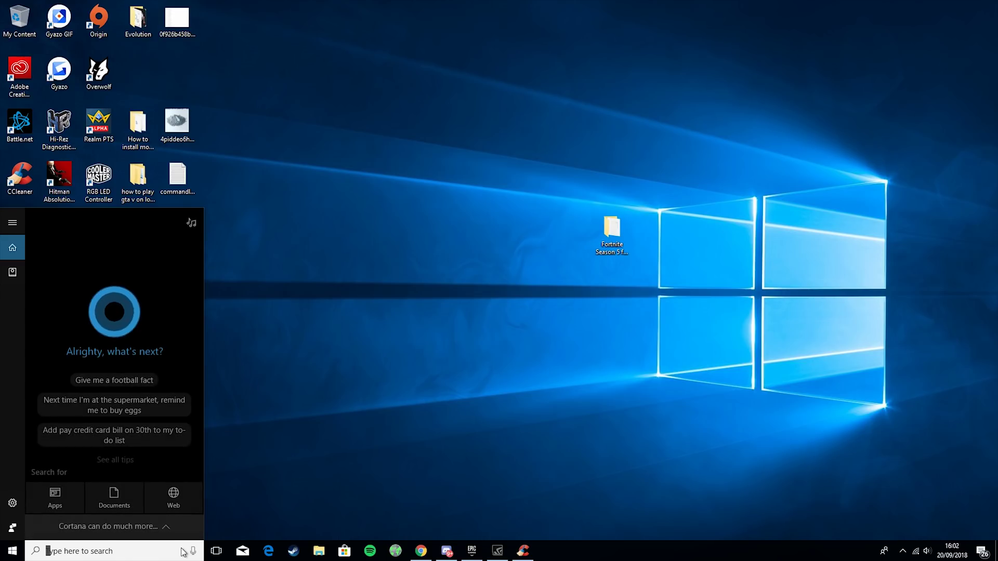
text(power)
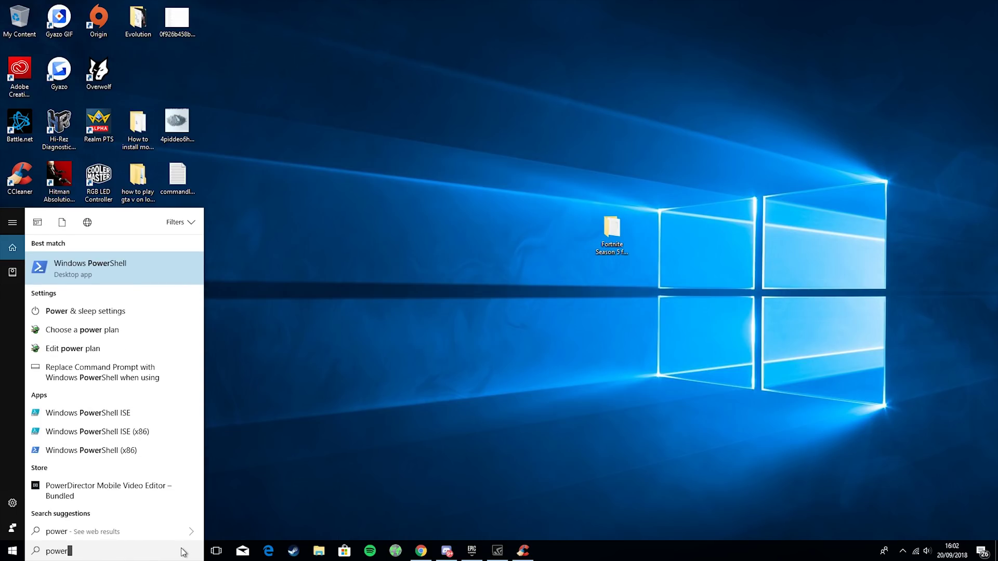
key(Down)
key(Down)
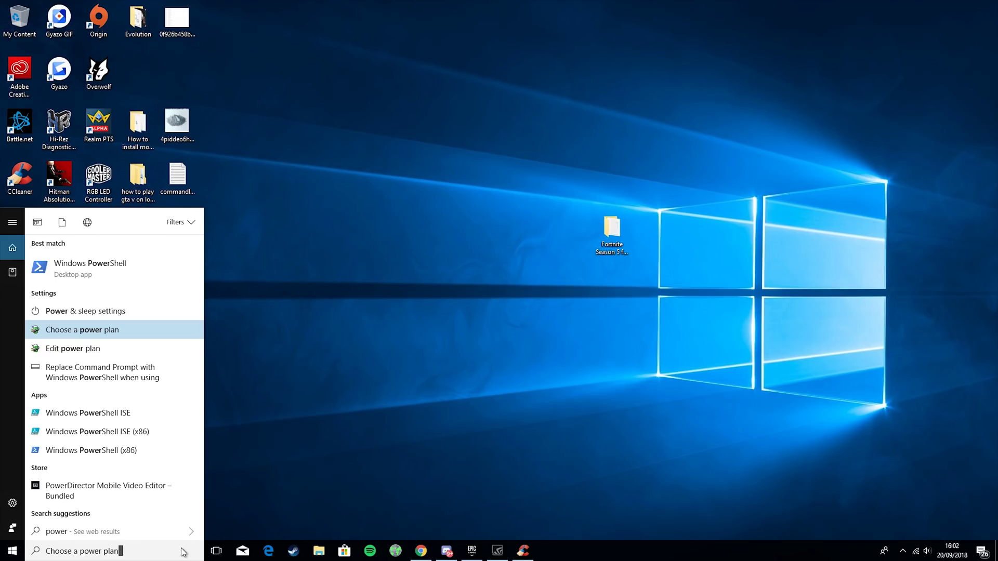
key(Return)
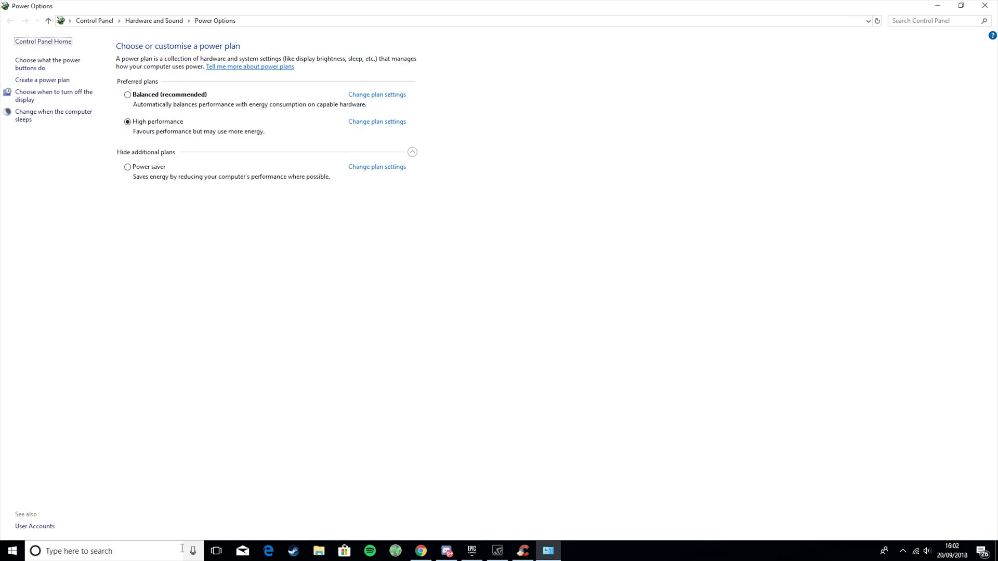
- Show the additional power plans and keep High performance as the selected plan
click(412, 152)
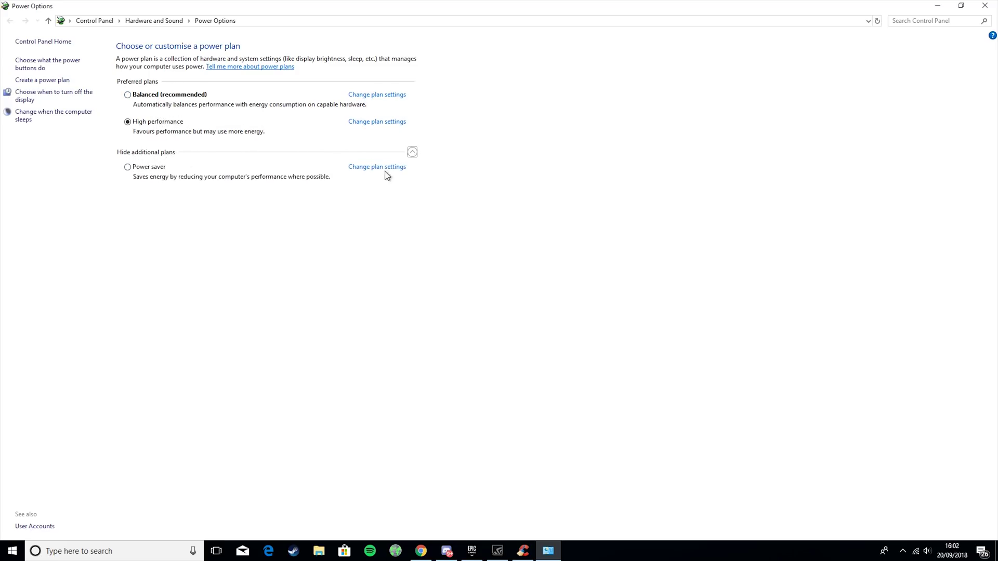
click(413, 152)
click(412, 152)
click(133, 168)
click(135, 126)
- Open High performance's advanced power settings and check the hard disk turn-off time
click(362, 124)
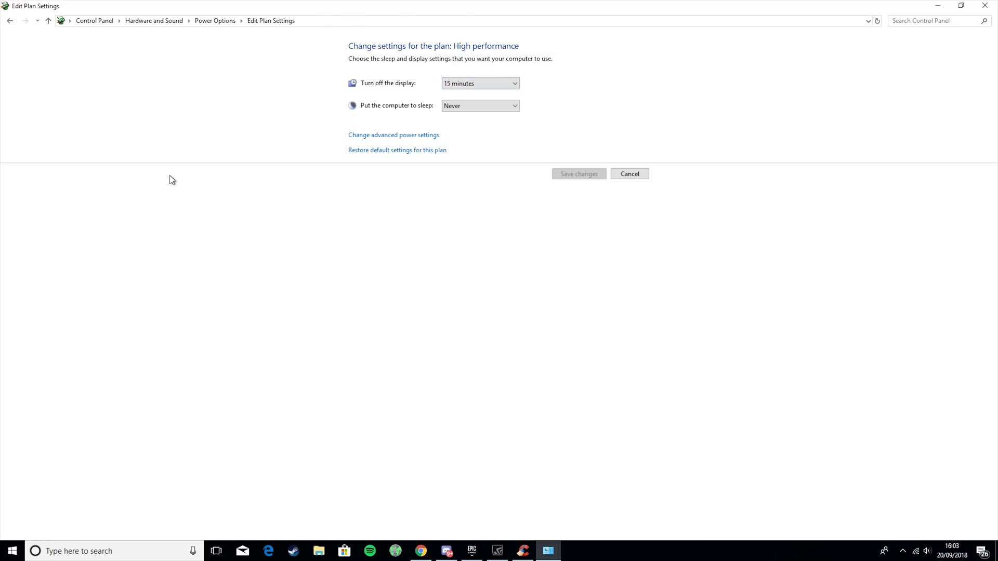
click(420, 136)
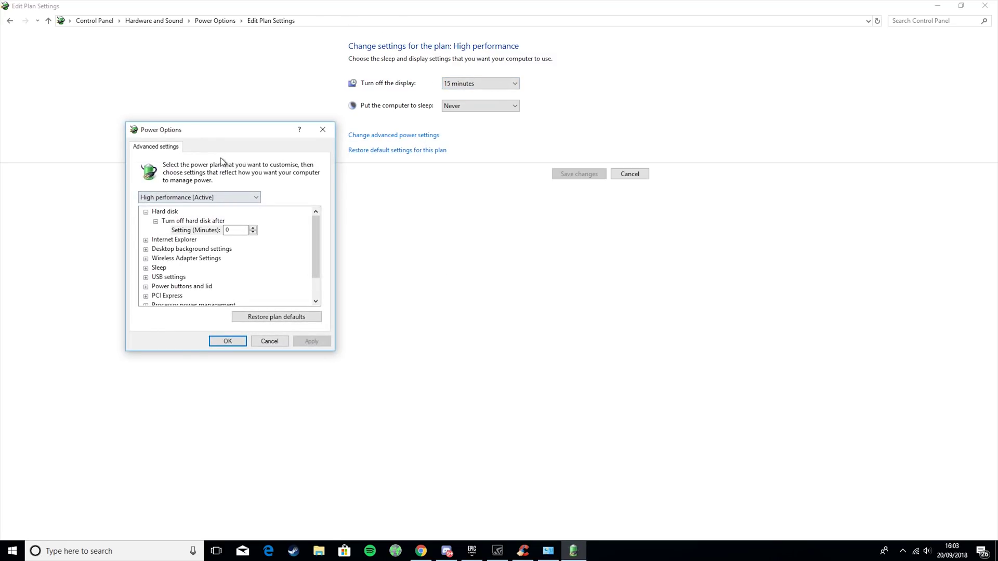
click(403, 152)
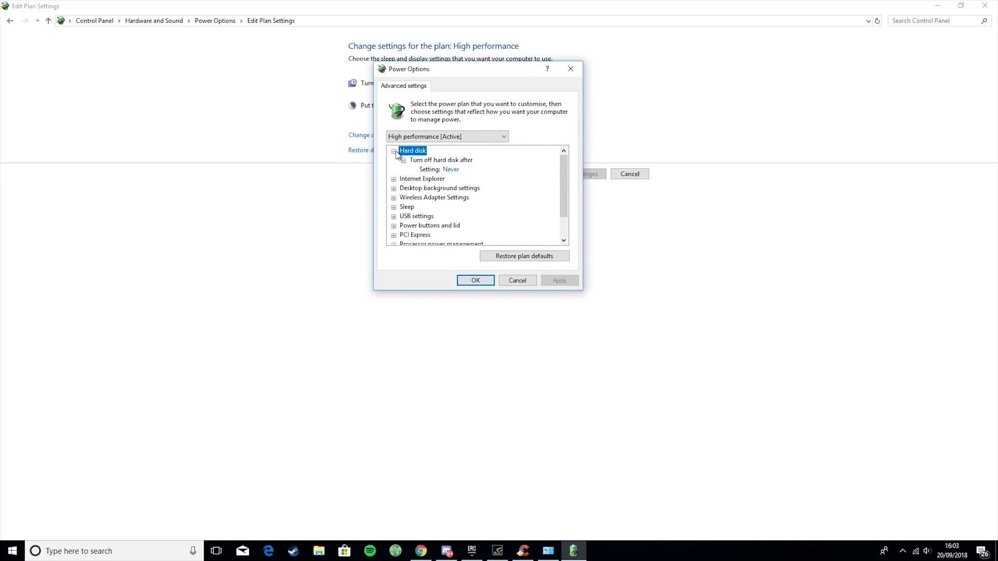
click(460, 170)
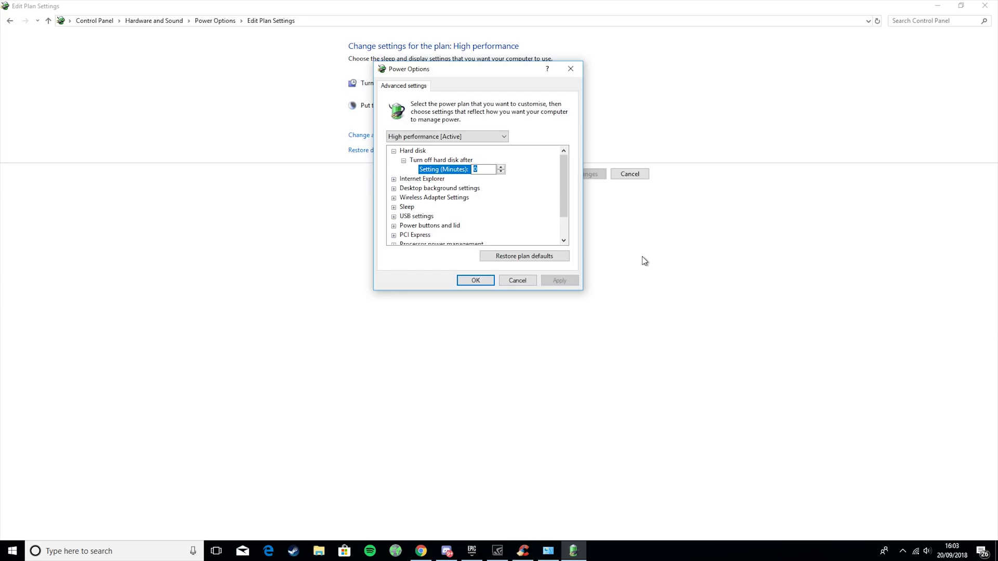
scroll(519, 219, down, 1)
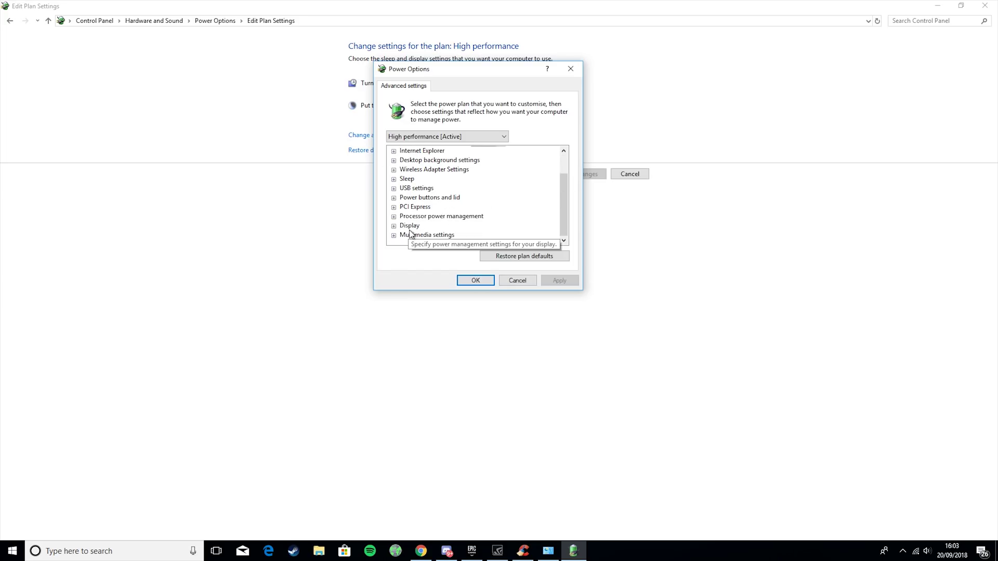
- Check minimum and maximum processor state are at 100%, then accept the advanced settings
click(393, 216)
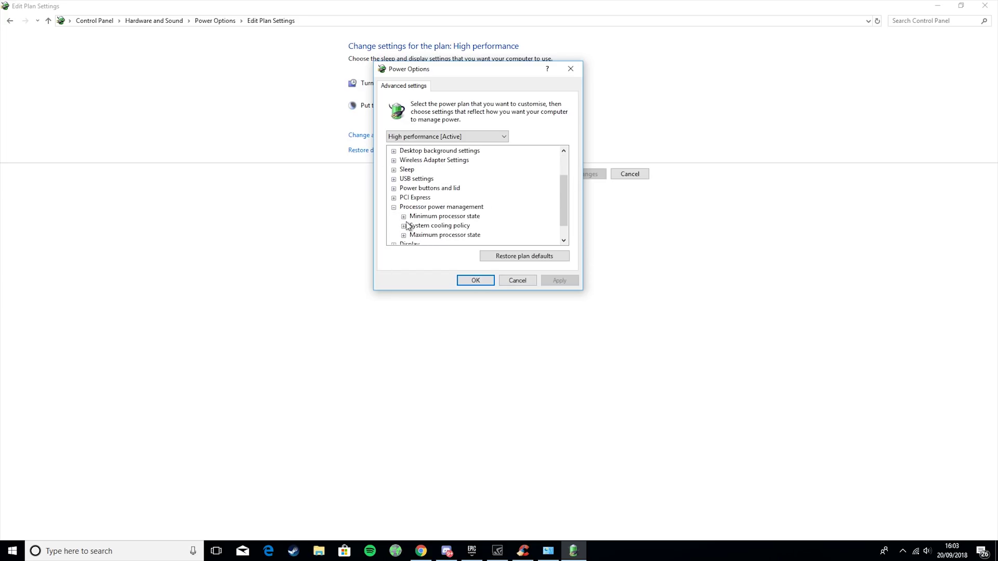
click(404, 217)
scroll(406, 223, down, 1)
click(404, 216)
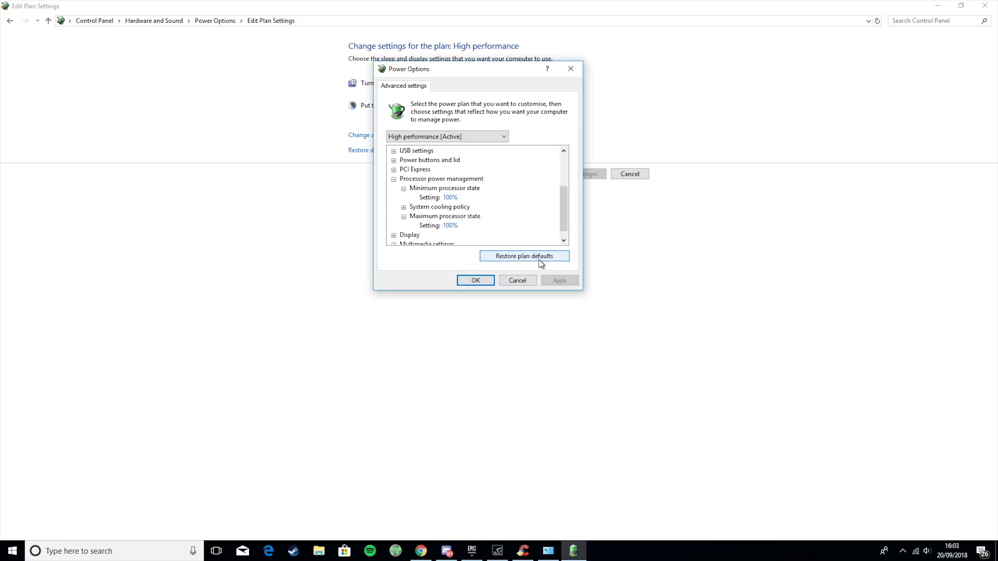
click(478, 283)
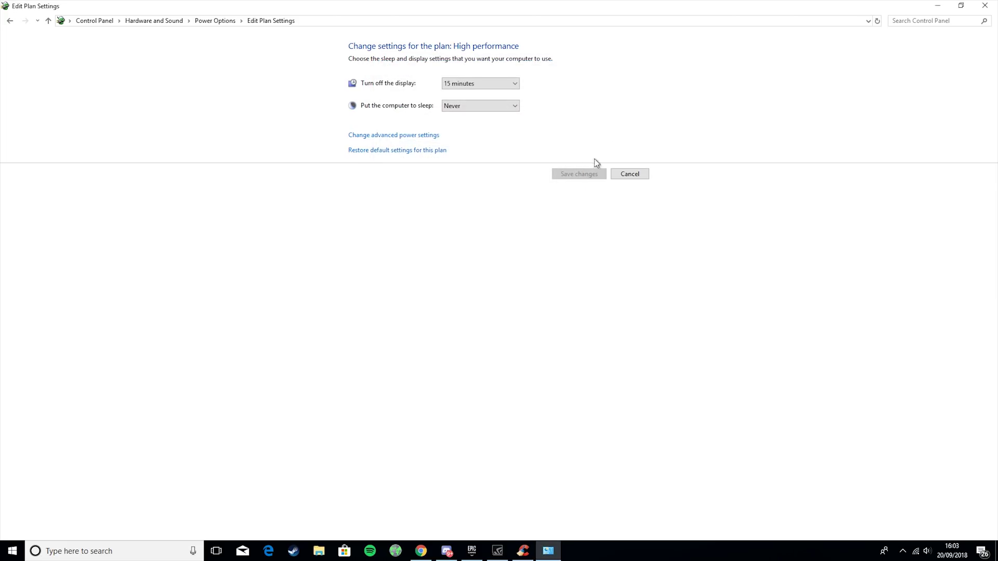
- Close Power Options and move the Fortnite Season 5 fps increase folder left
click(639, 174)
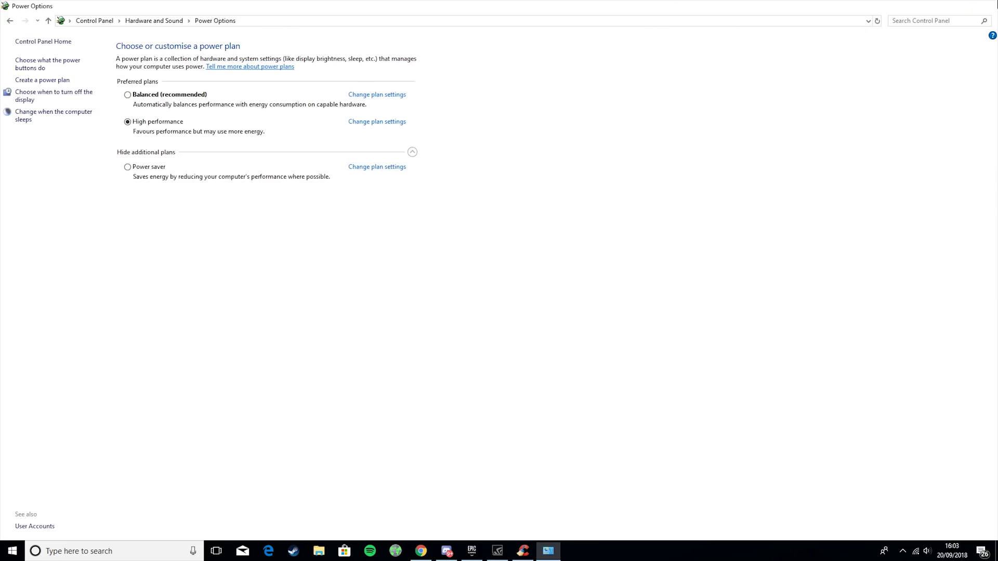
click(985, 5)
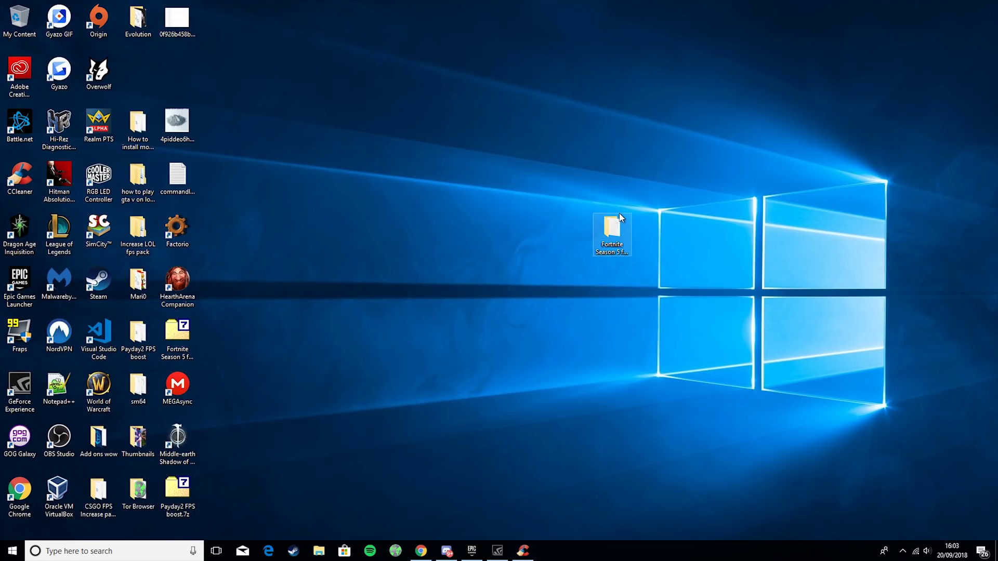
drag(620, 214, 494, 205)
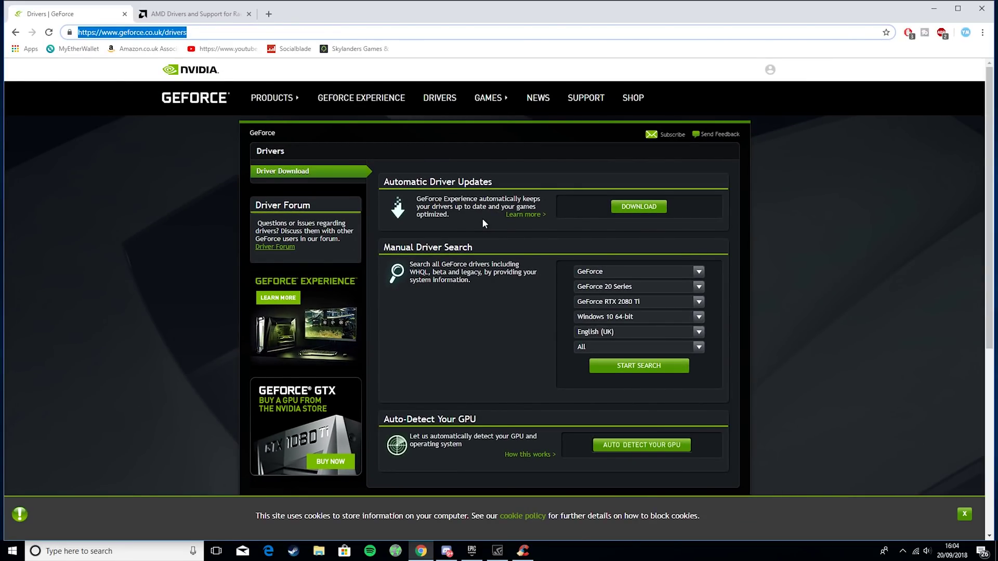
- In Manual Driver Search, choose product type GeForce and the GeForce 900M Series (Notebooks)
click(156, 270)
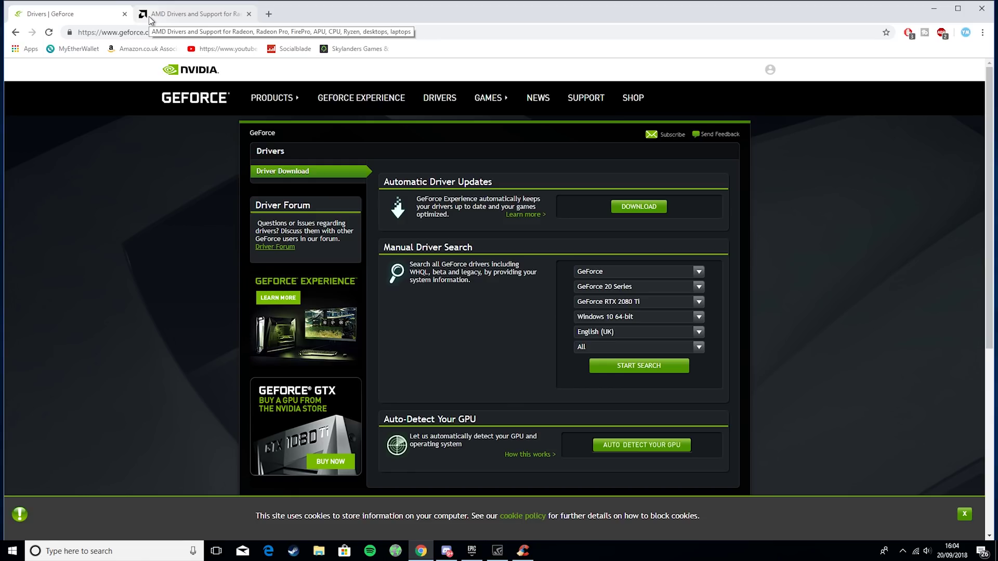
click(694, 273)
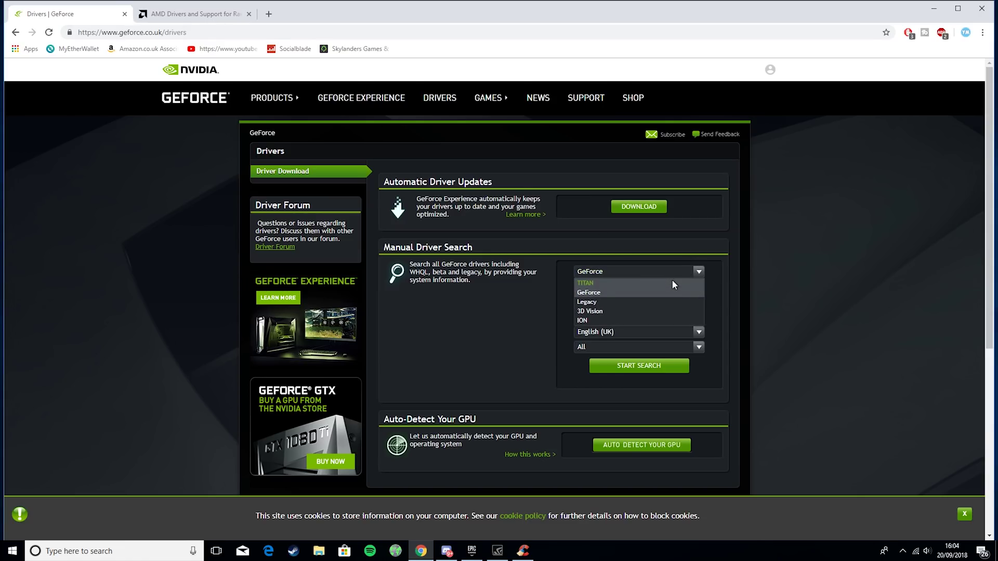
click(627, 293)
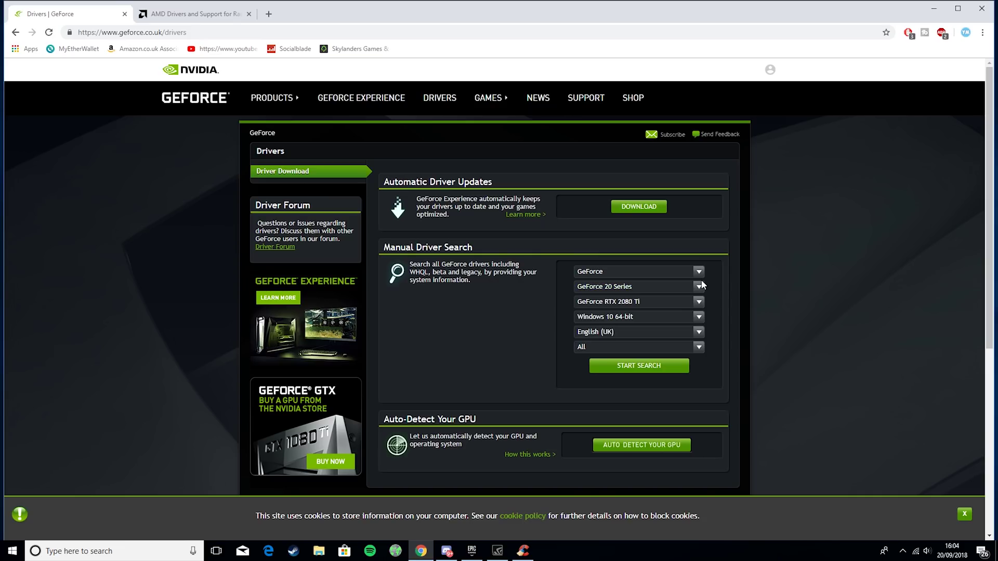
click(701, 282)
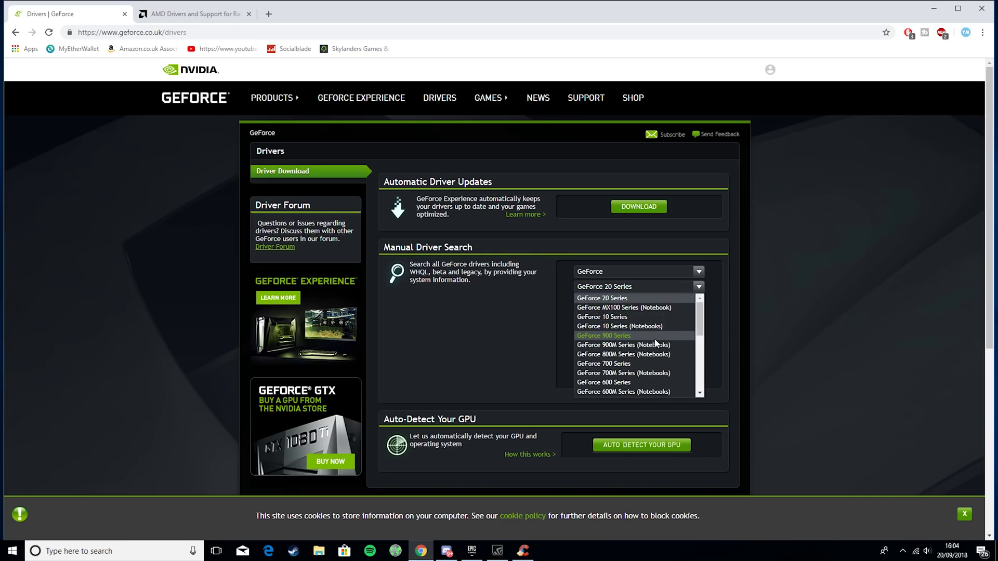
scroll(657, 350, down, 1)
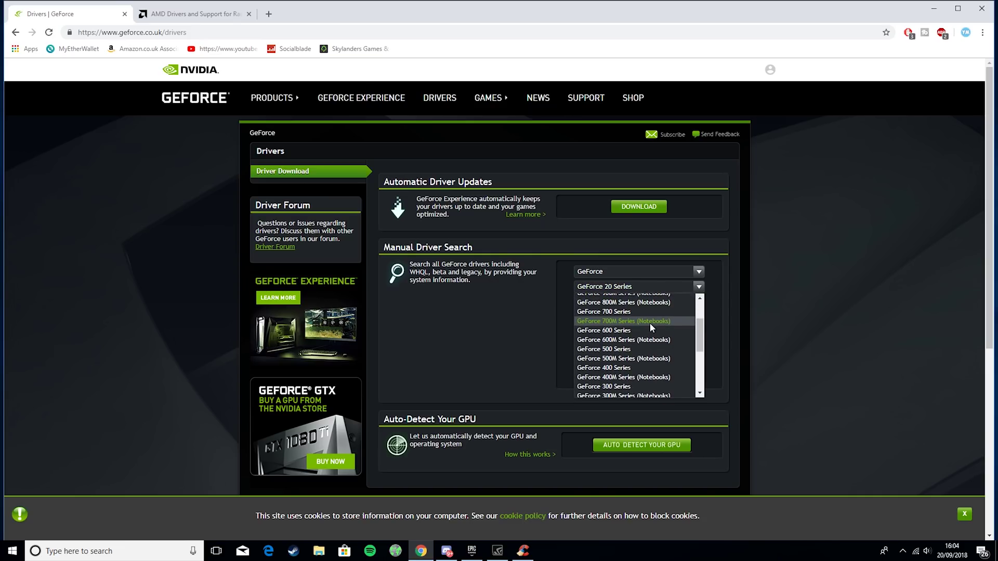
scroll(644, 352, up, 2)
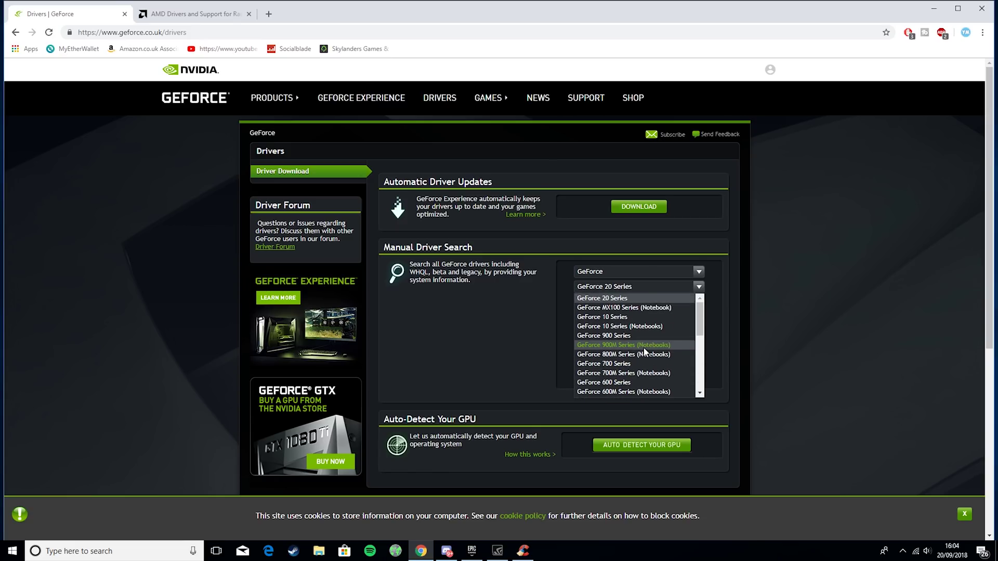
click(644, 347)
- Choose GeForce GTX 950M and search, listing Game Ready Driver 411.63
click(687, 302)
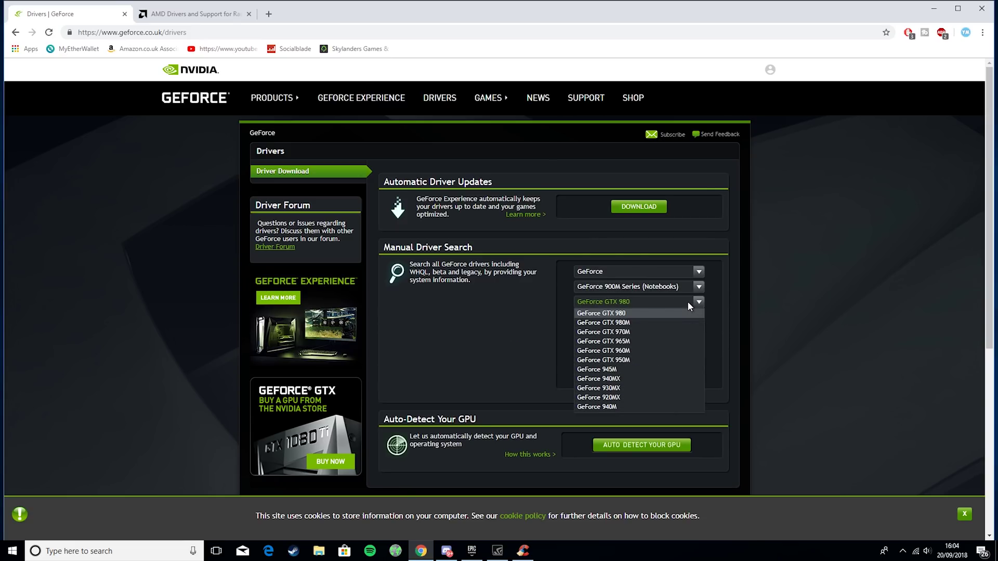
click(649, 360)
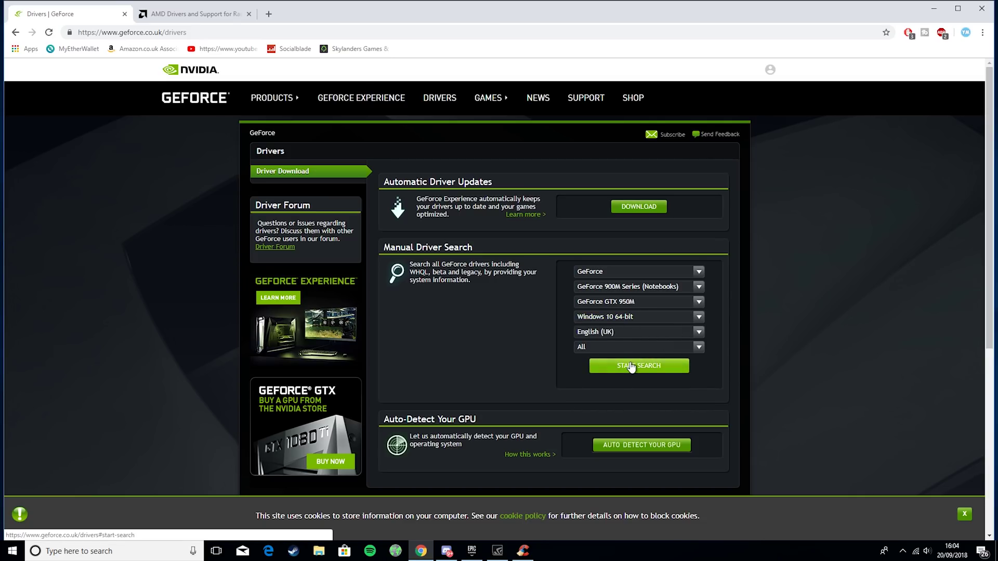
click(631, 366)
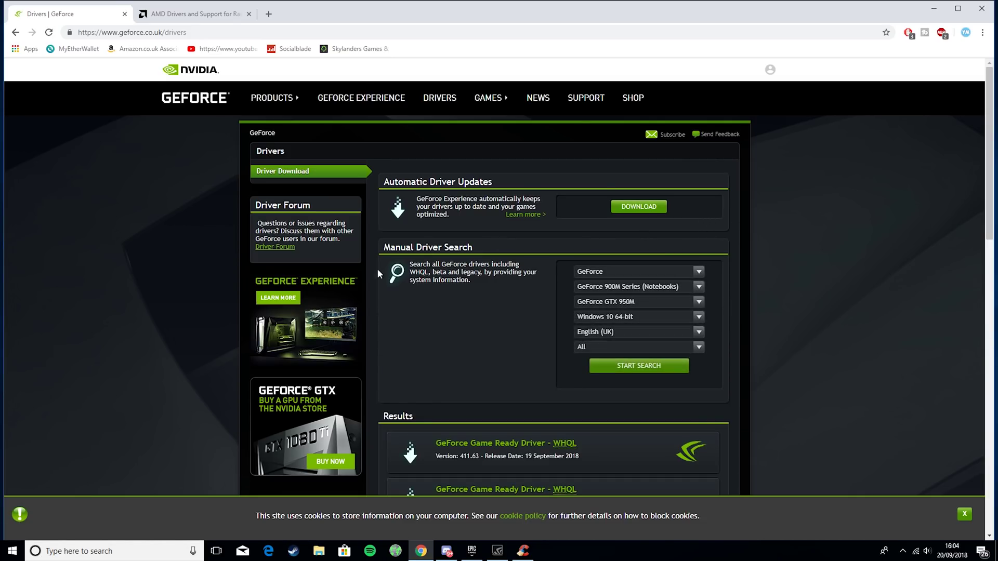
scroll(494, 312, down, 3)
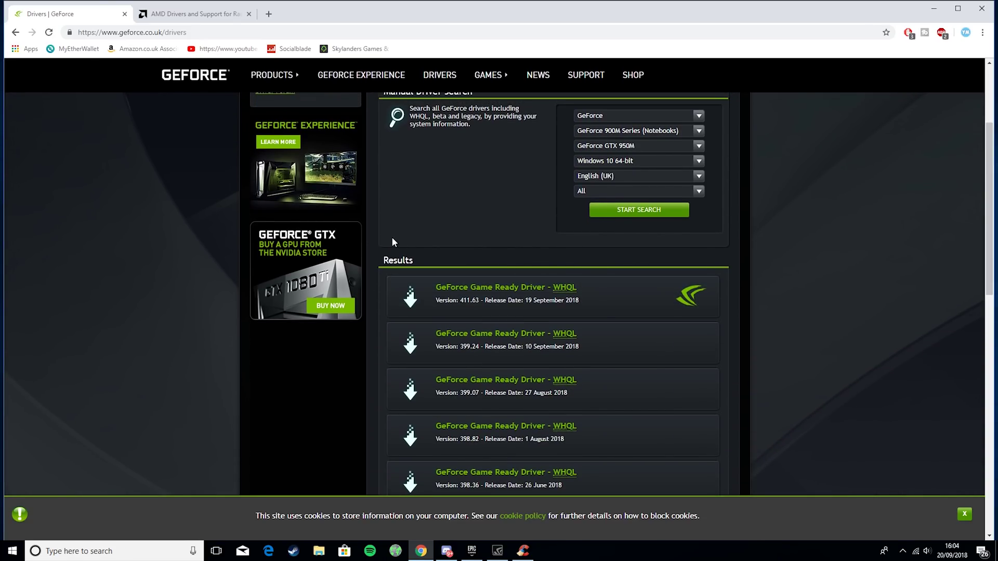
click(171, 11)
- Pick AMD Radeon R5 Series, R5 200 Series, then the R5 M255X card
scroll(436, 254, down, 2)
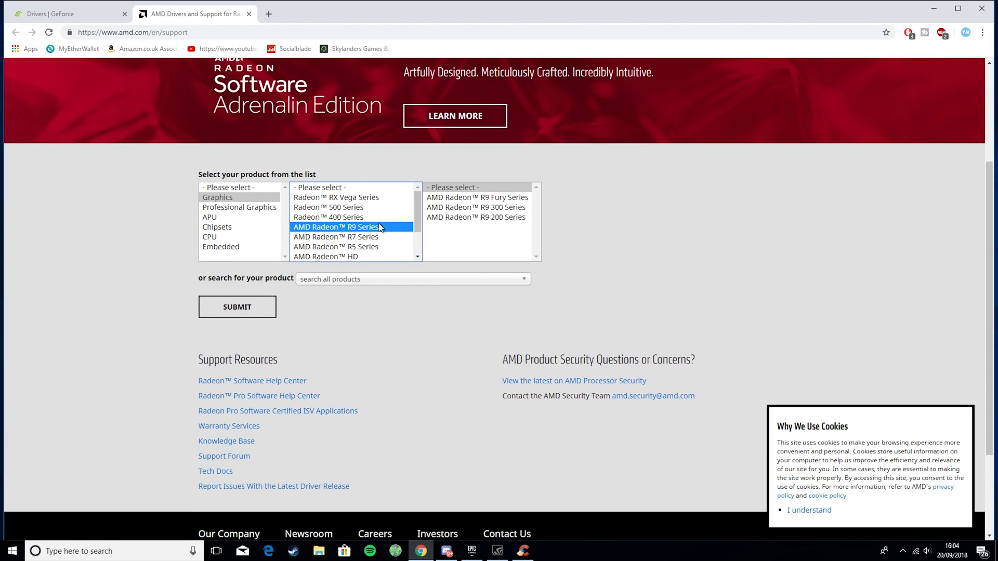
scroll(373, 211, down, 2)
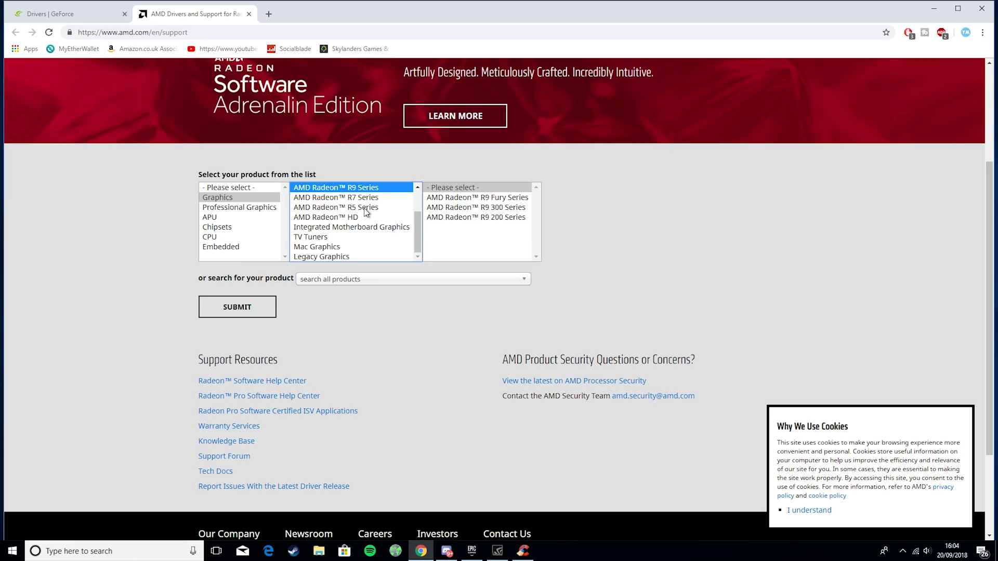
click(367, 208)
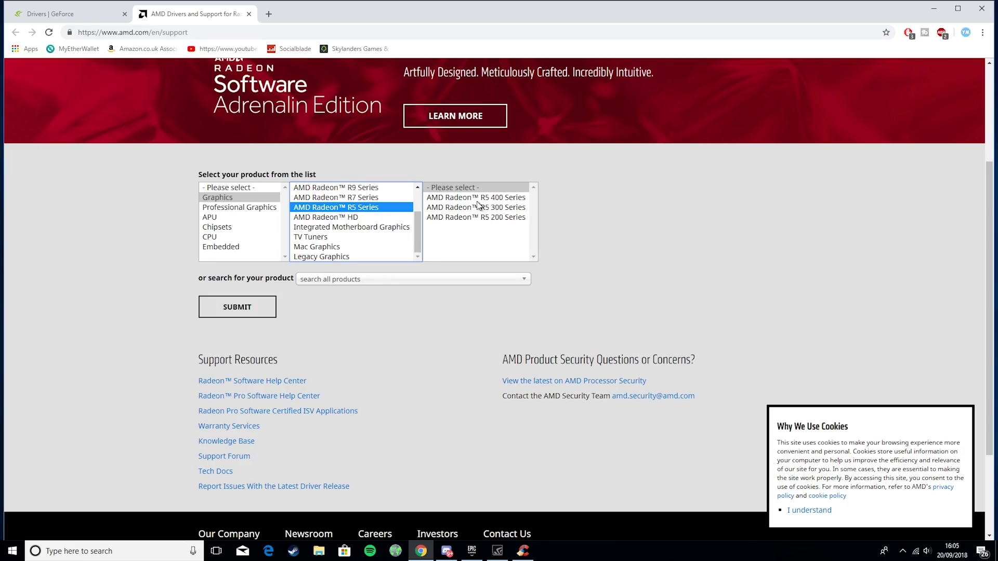
click(499, 217)
scroll(625, 226, down, 2)
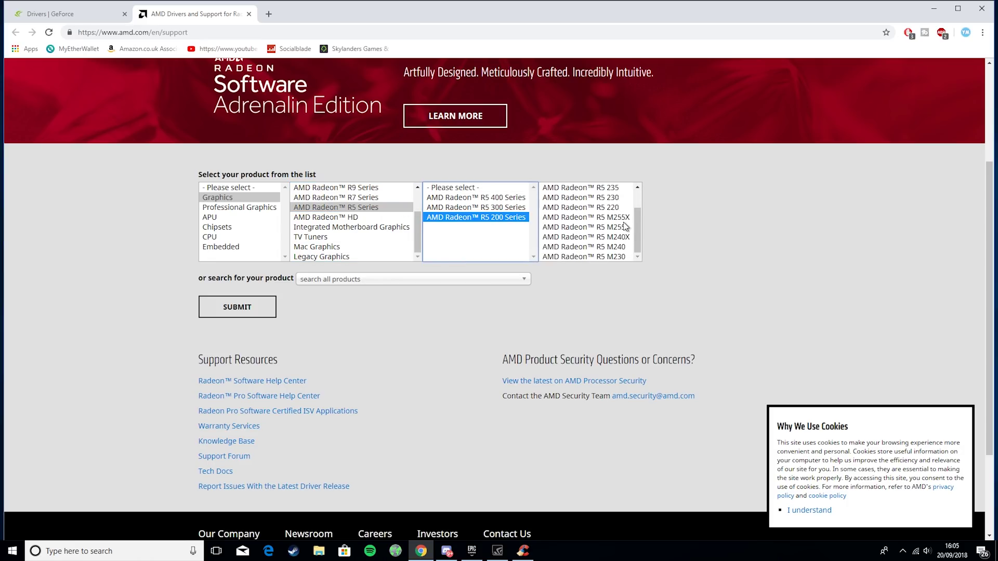
click(614, 219)
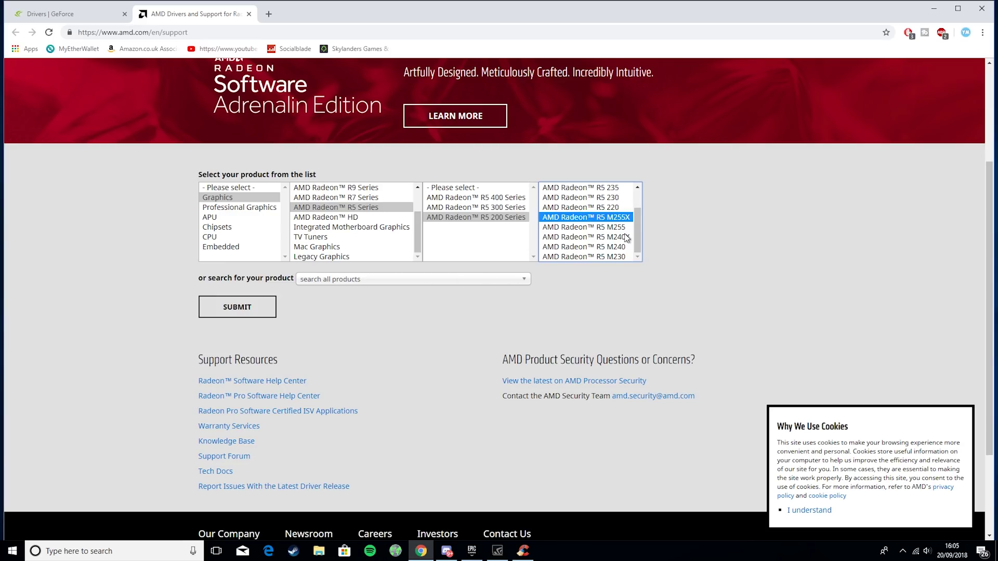
scroll(624, 230, down, 1)
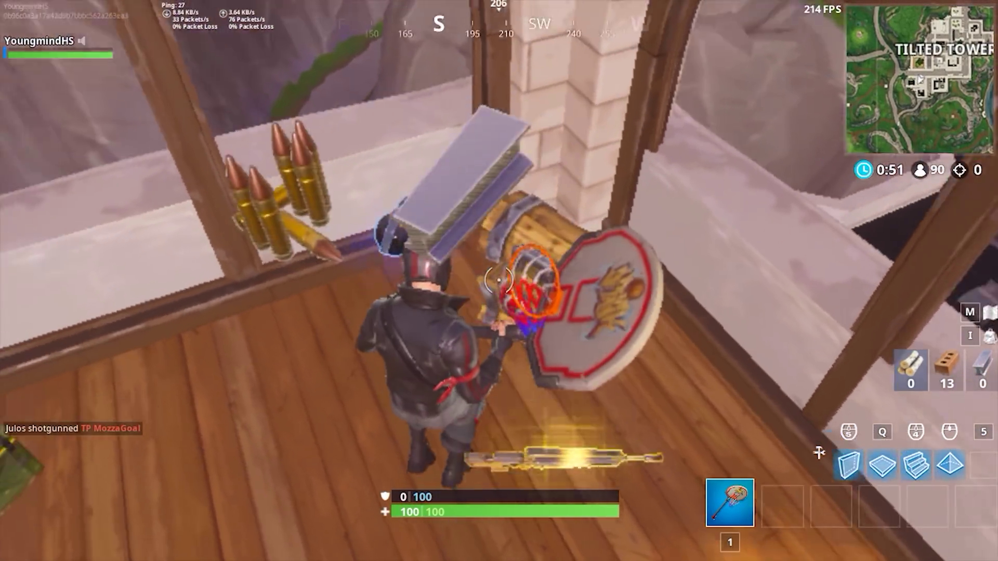
- Walk forward onto the ammo box in the Tilted Towers building to collect ammo
key(w)
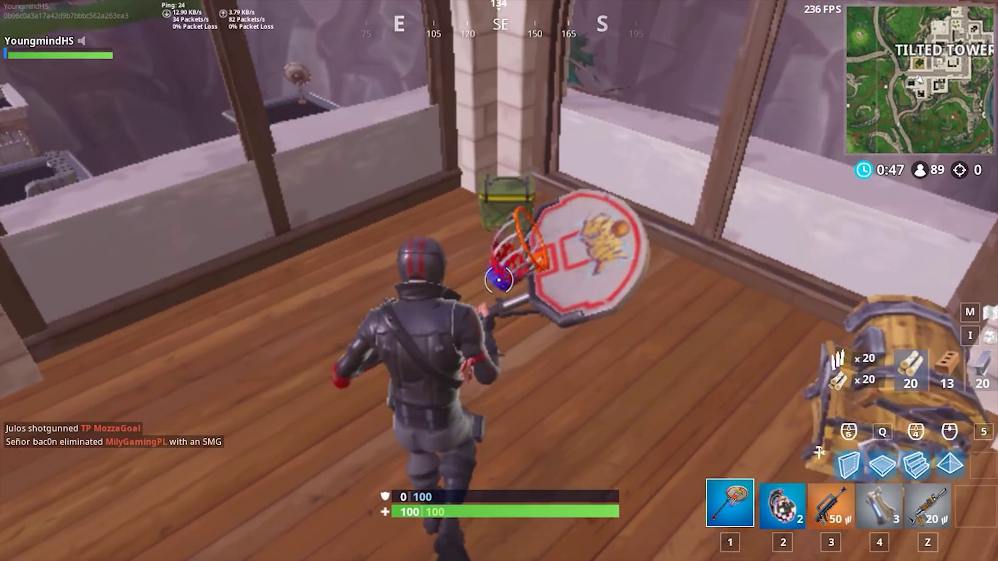
key(w)
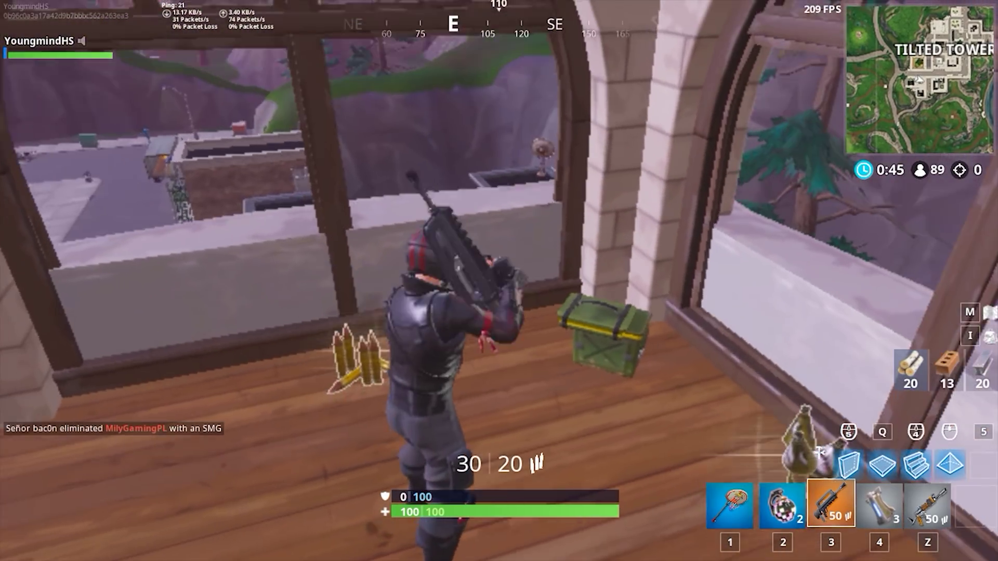
key(w)
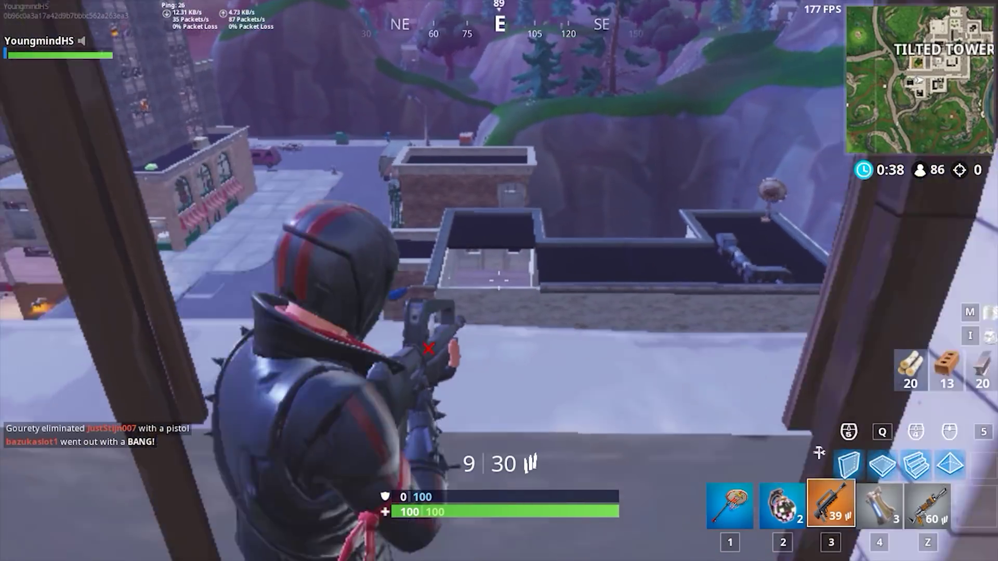
- Reload the rifle and harvest wood around the stairs and chest up to 80
key(r)
key(s)
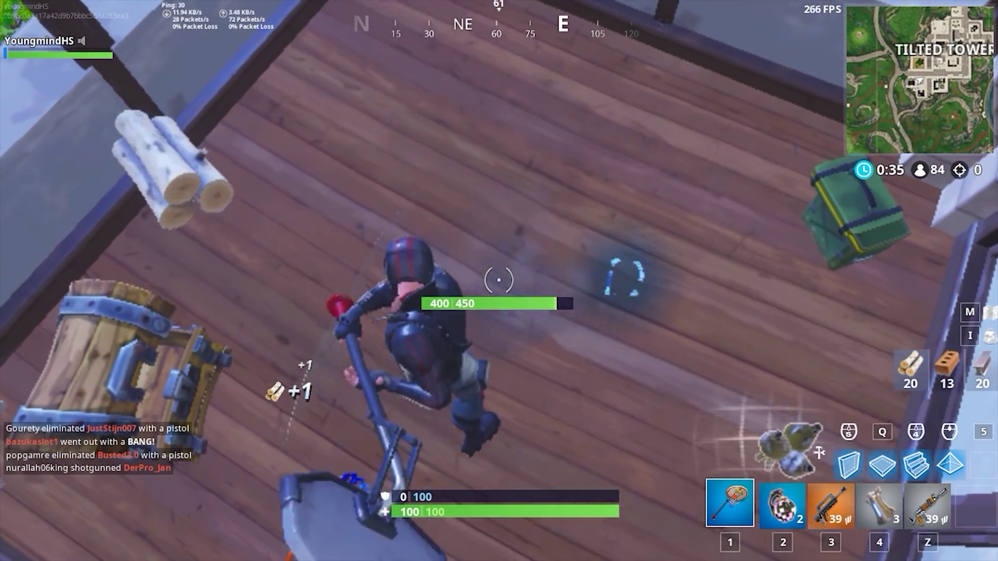
click(499, 281)
click(499, 280)
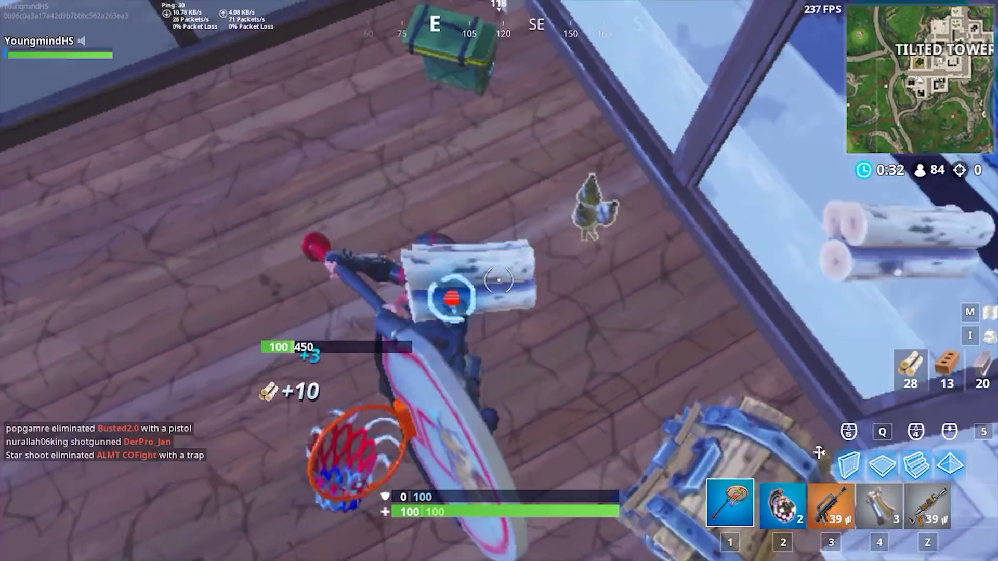
click(499, 280)
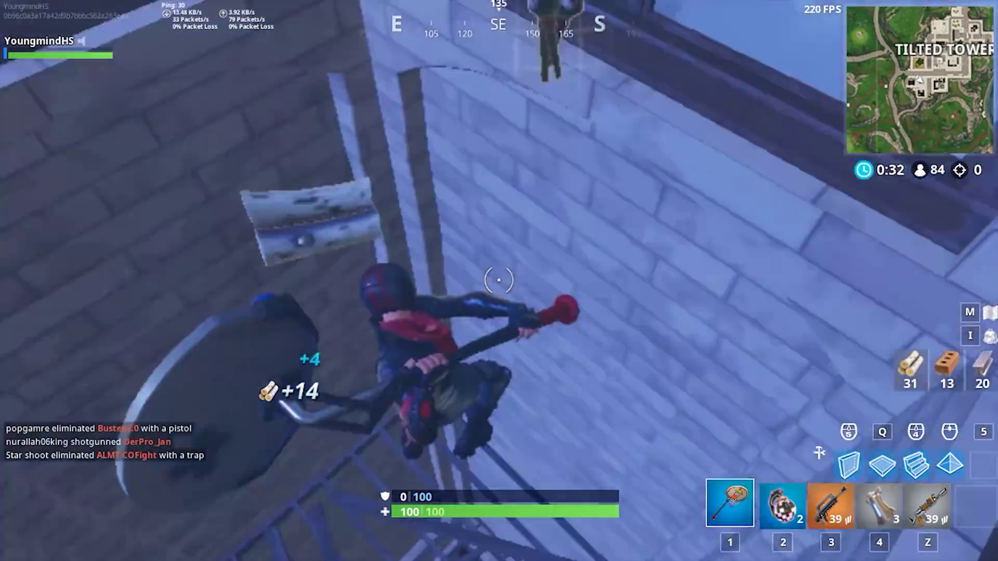
click(499, 281)
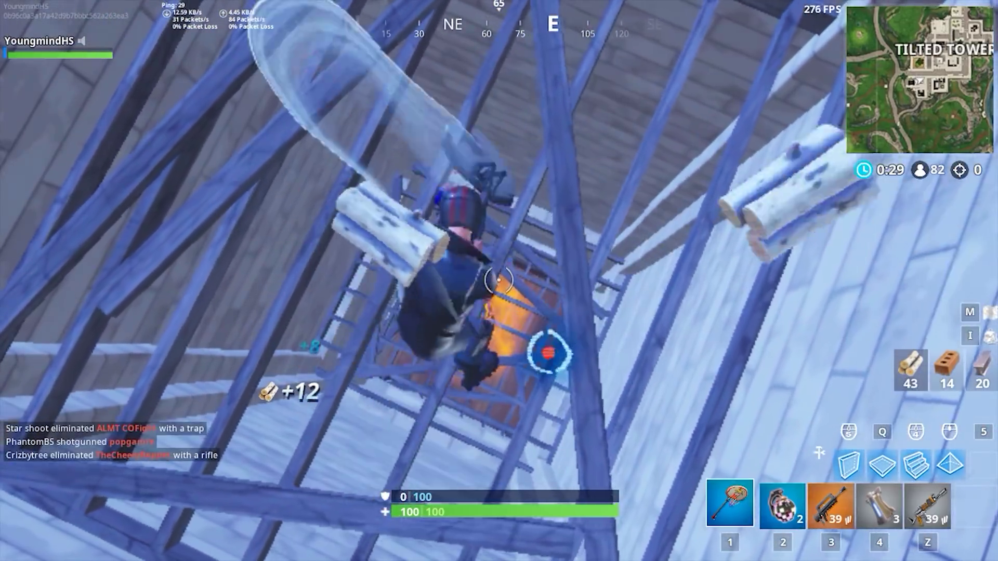
click(499, 281)
click(499, 281)
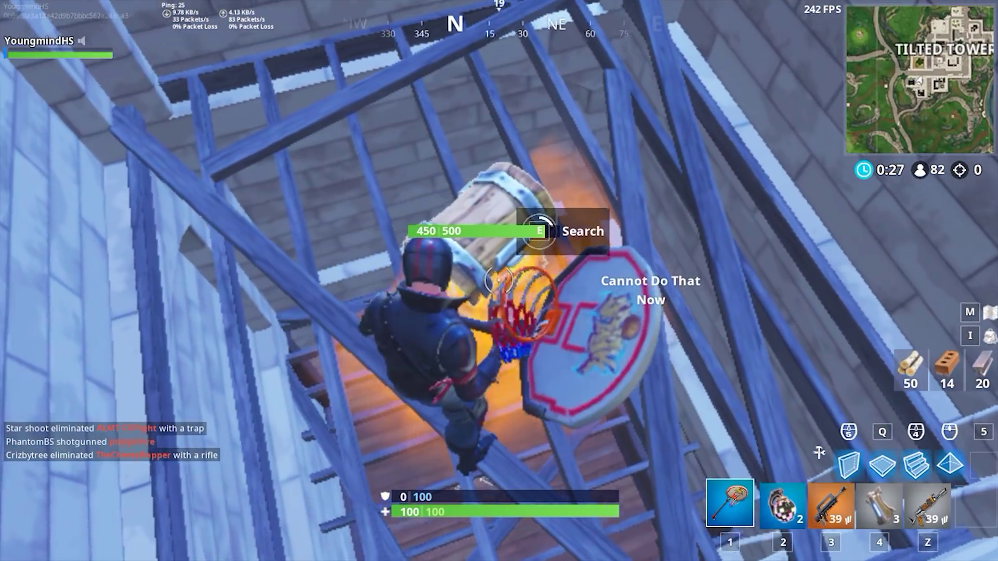
- Loot the chest for ammo, metal and a shield potion, and drink the potion
key(e)
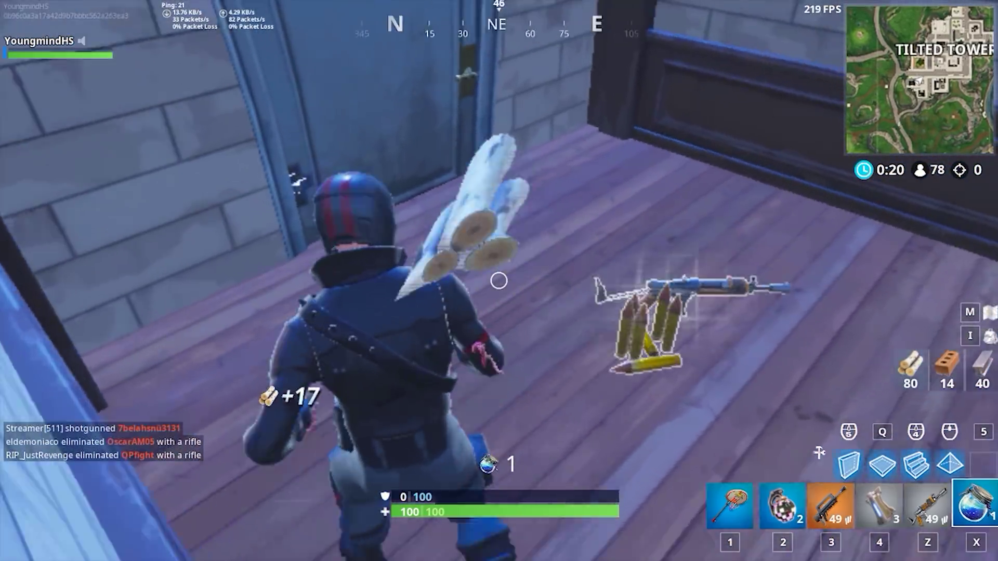
key(x)
click(499, 280)
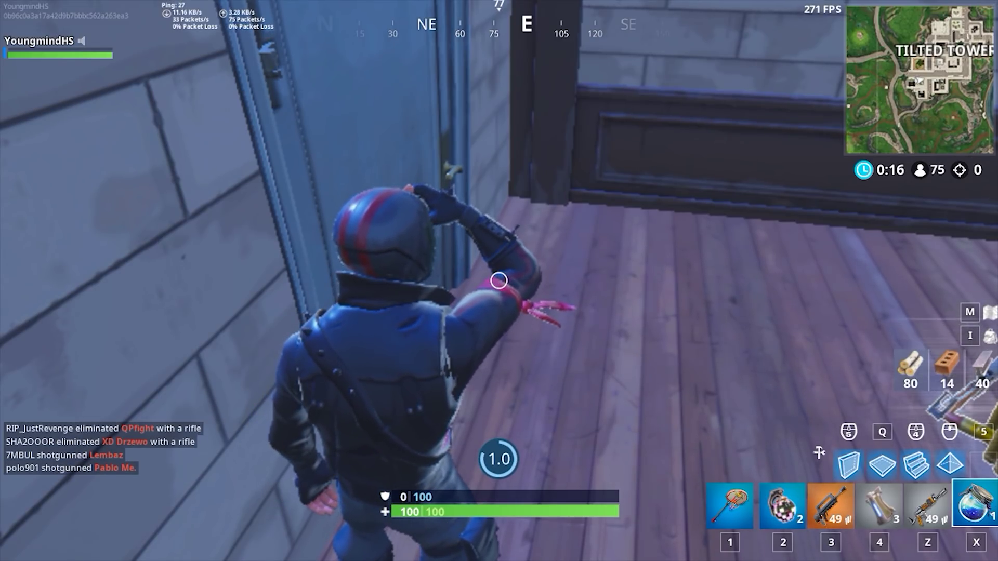
- Head outside with the assault rifle and pick up another shield potion
key(e)
key(w)
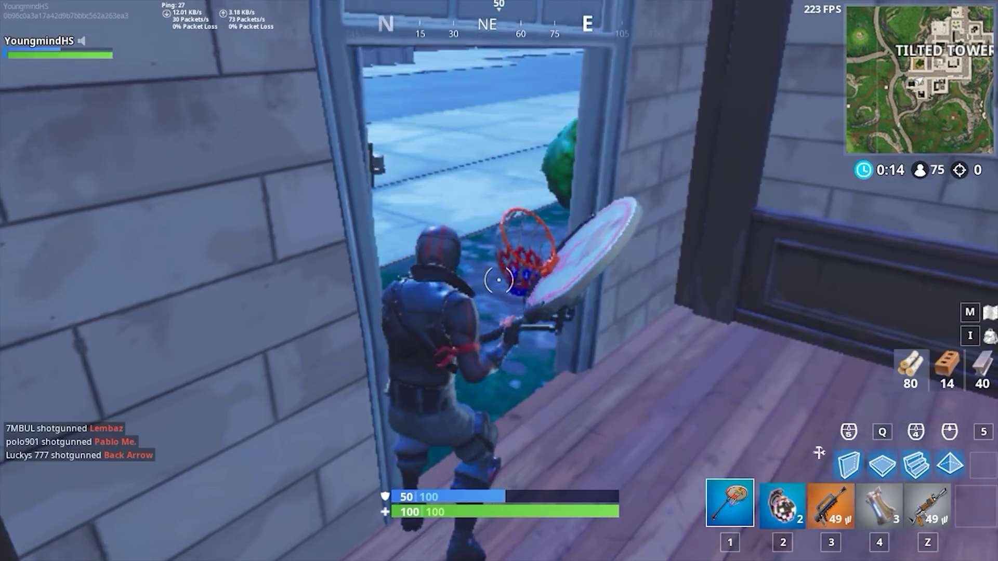
key(3)
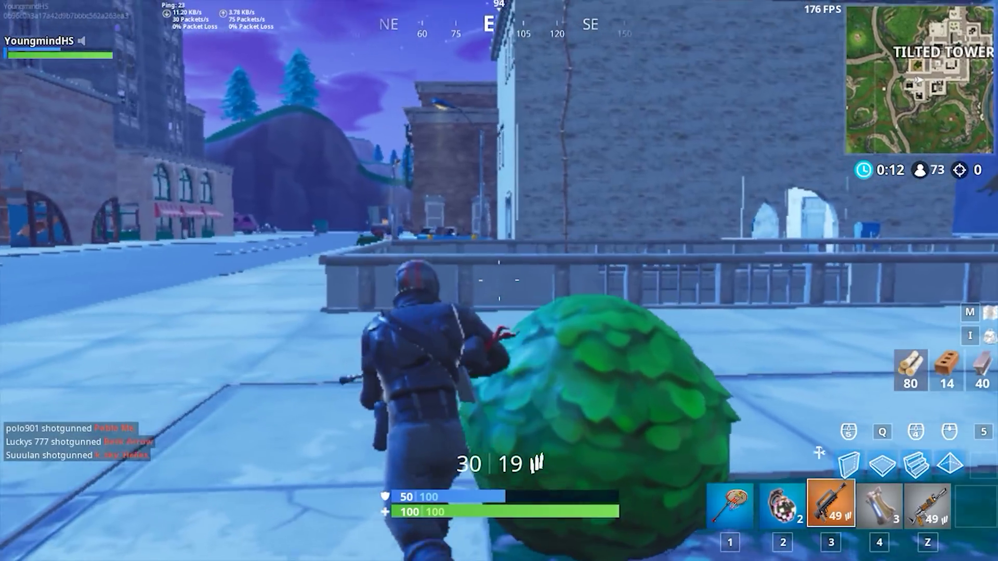
key(w)
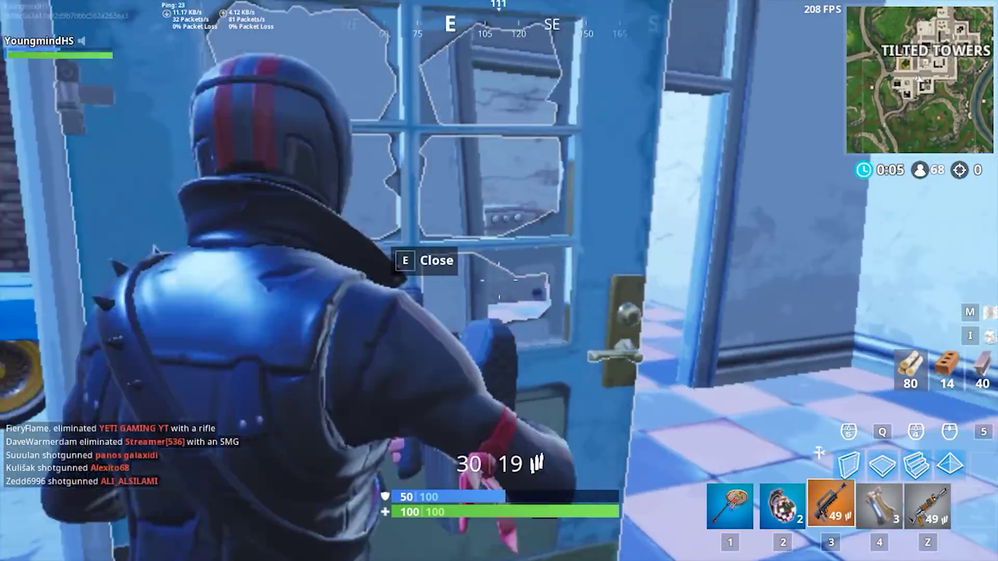
key(e)
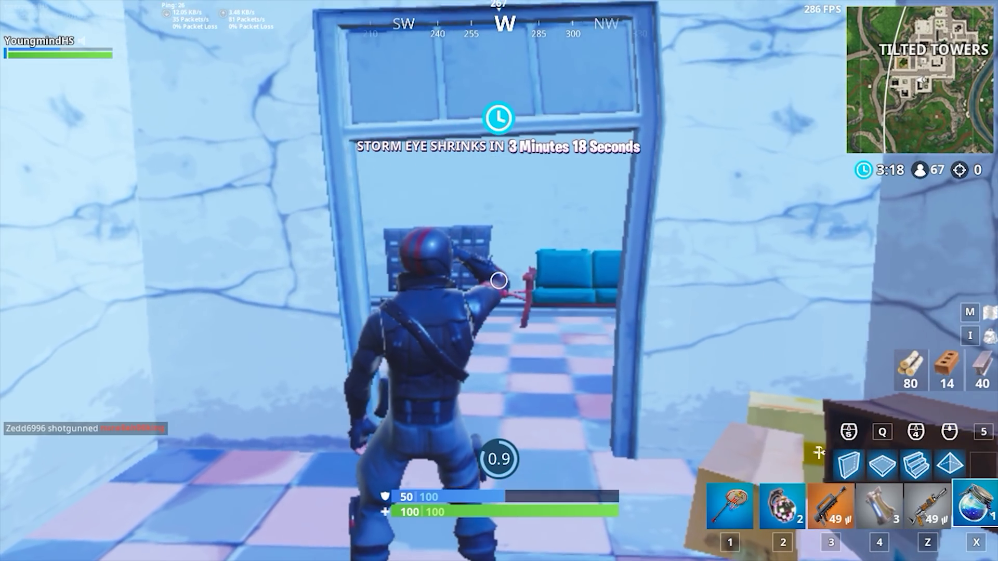
- Finish the shield potion to 100 and climb the stairs into the corridor
key(3)
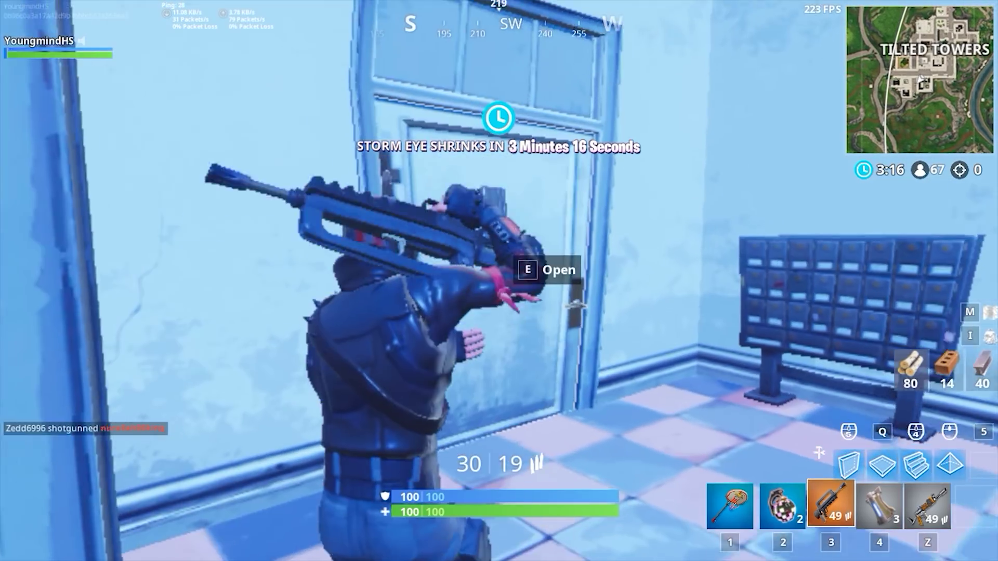
key(e)
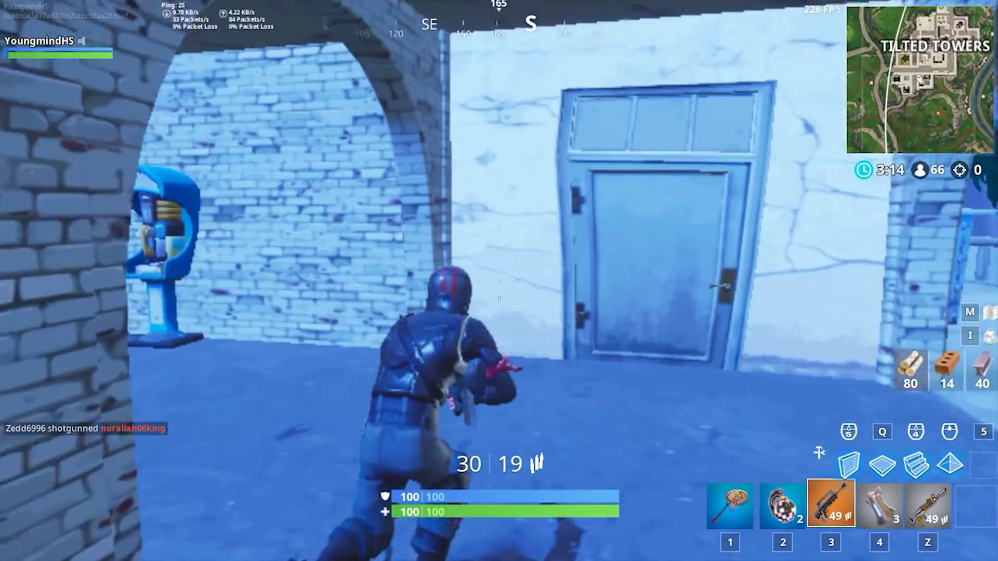
key(e)
key(w)
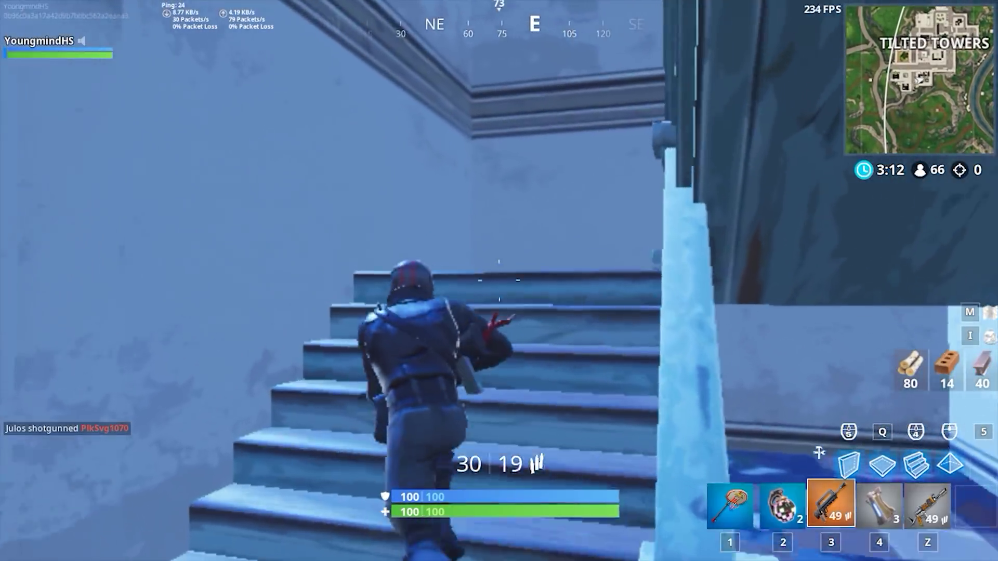
key(w)
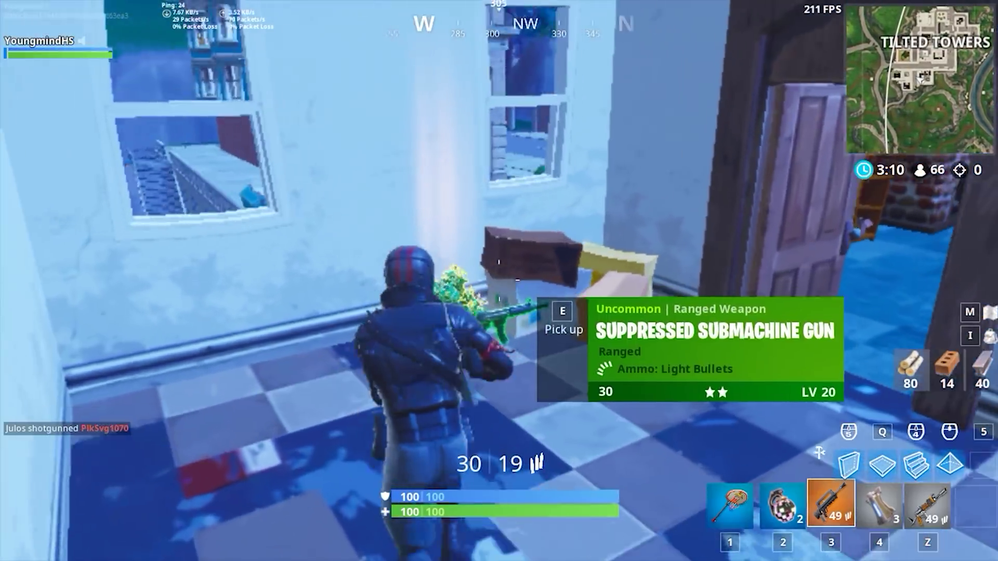
key(w)
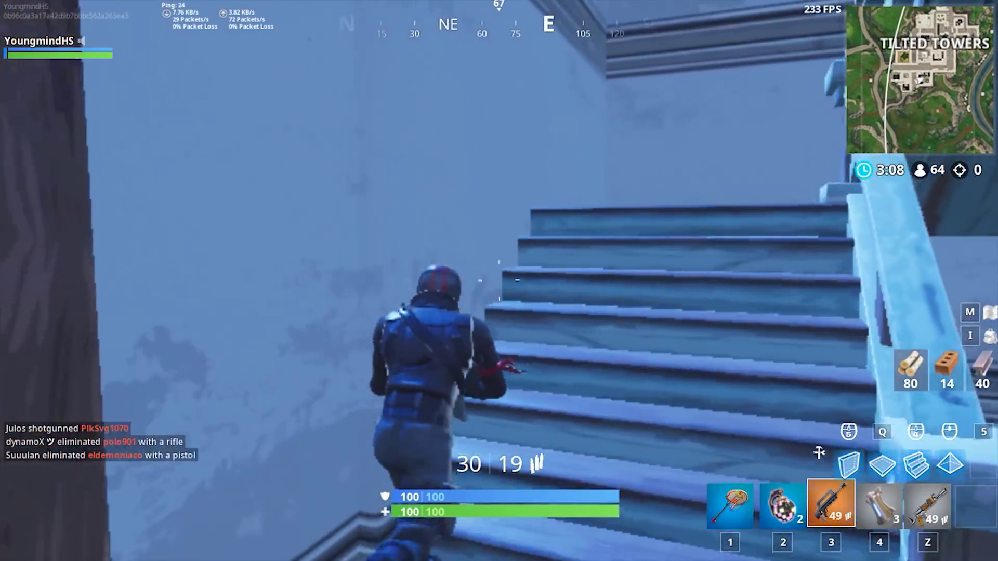
key(w)
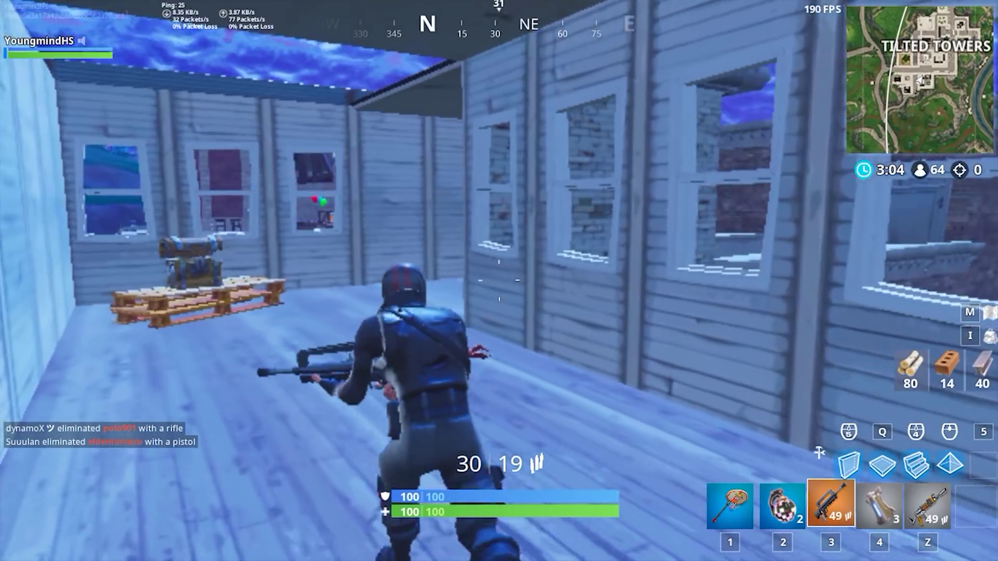
- Smash the brick wall with the pickaxe to reach 30 brick, then re-equip the rifle
key(1)
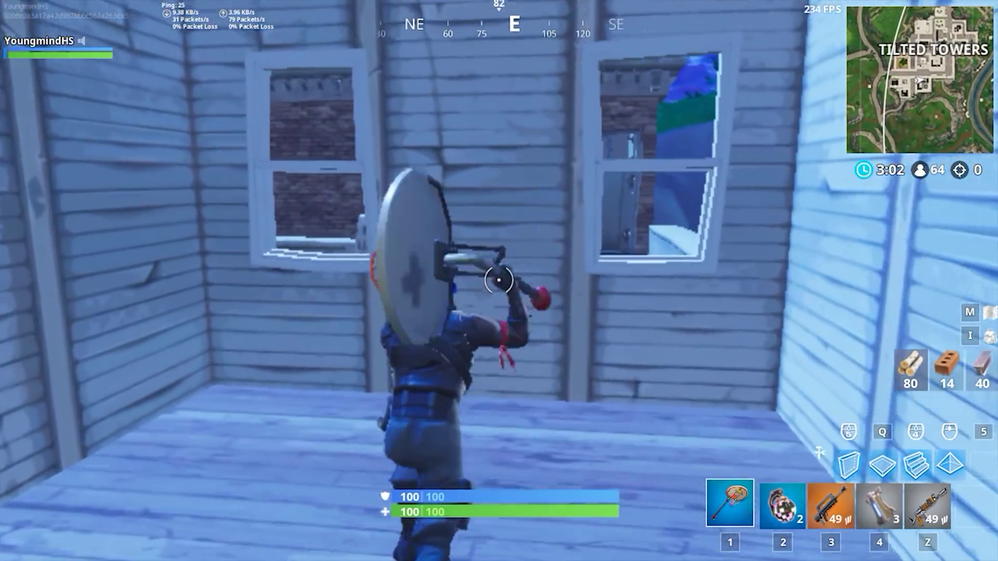
click(499, 281)
click(499, 280)
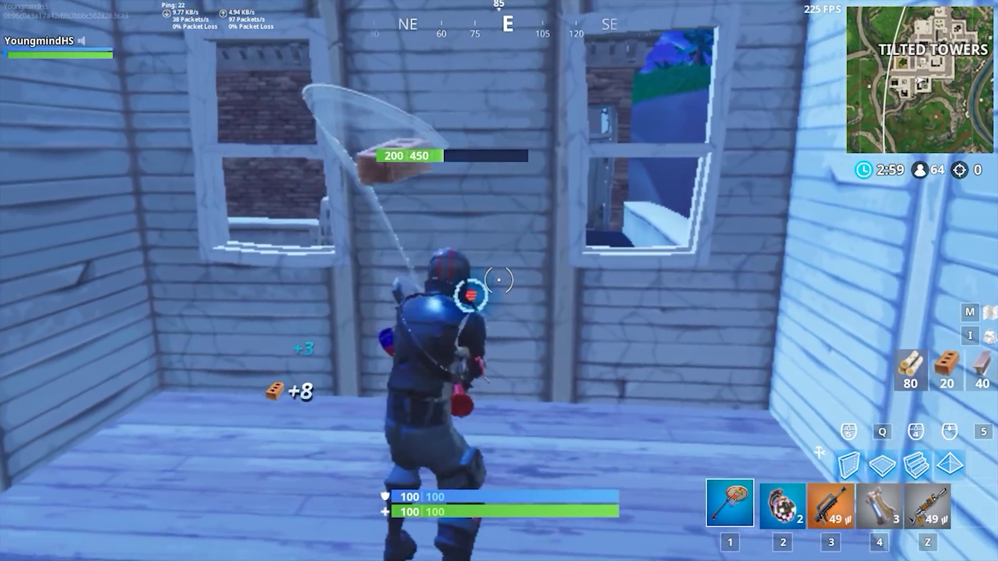
click(499, 281)
key(3)
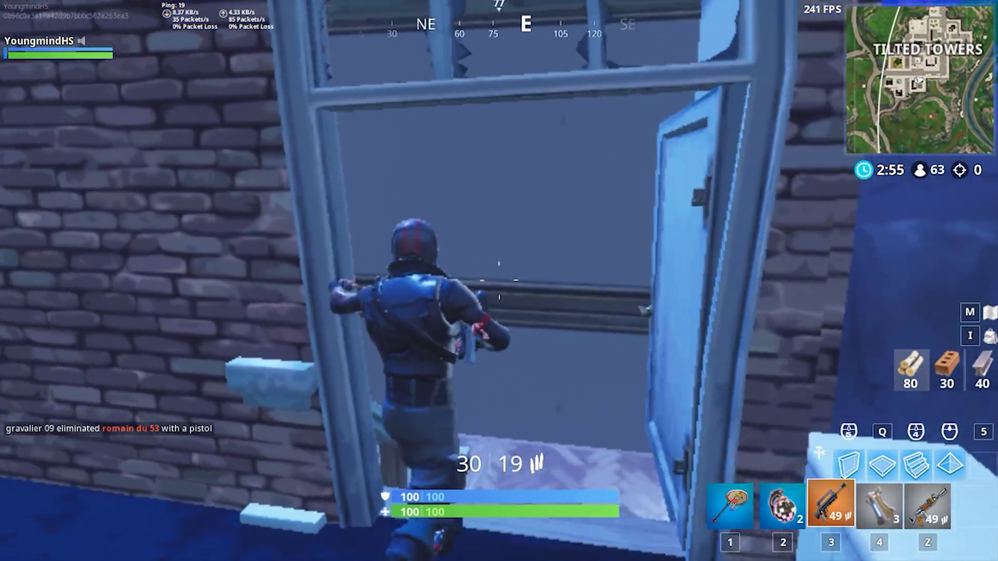
- Search the bedroom and arched balcony, opening the doors along the way
key(w)
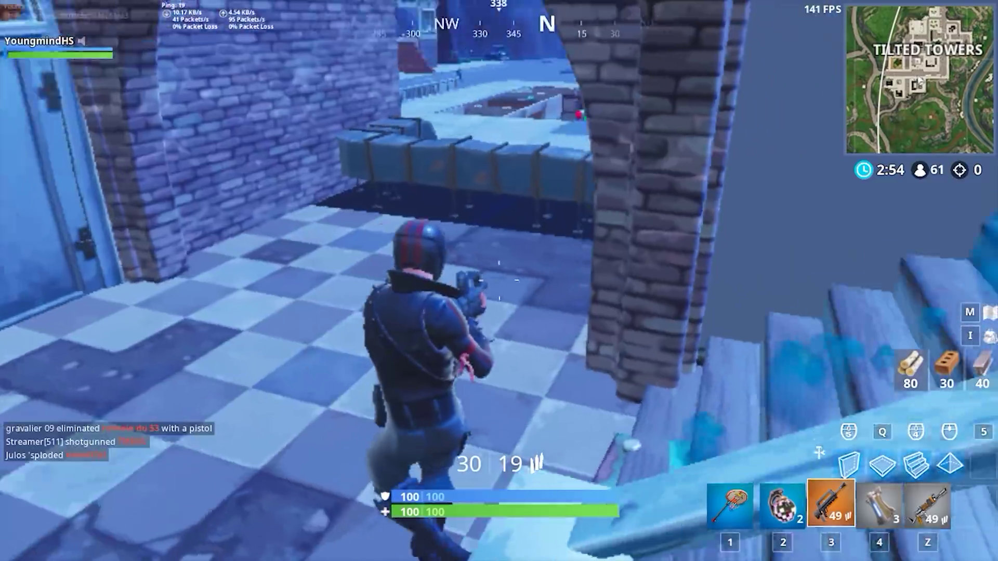
key(w)
key(e)
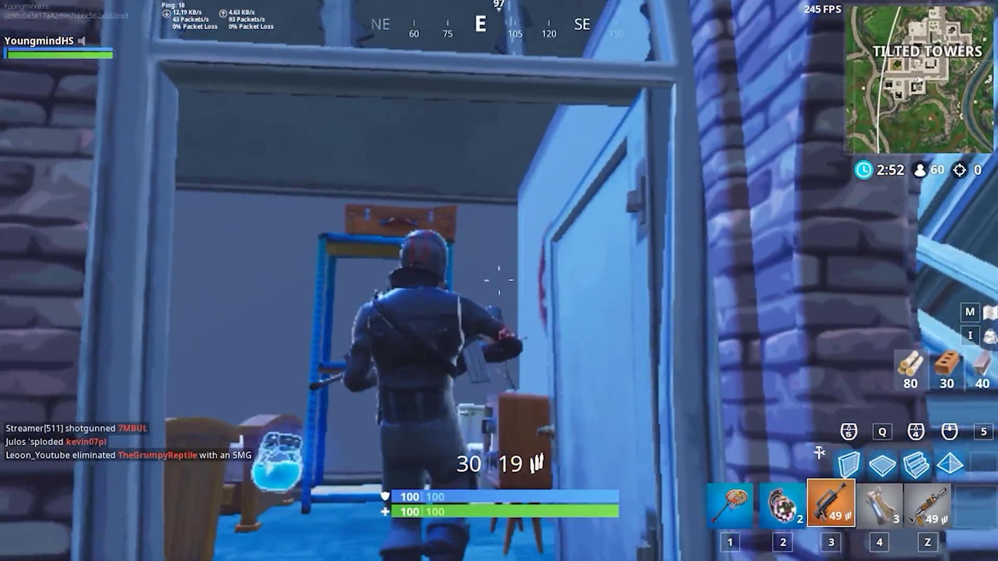
key(w)
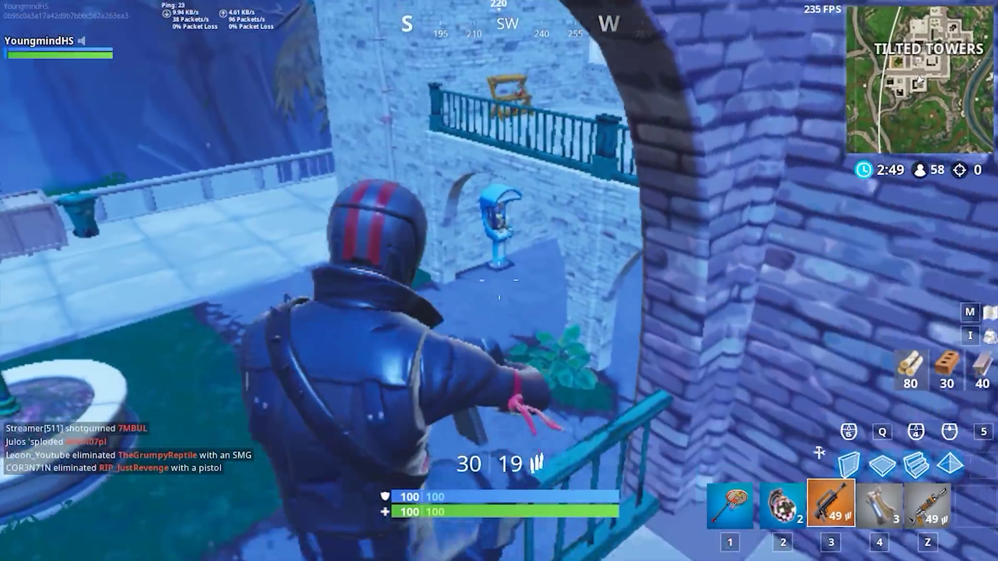
key(w)
key(e)
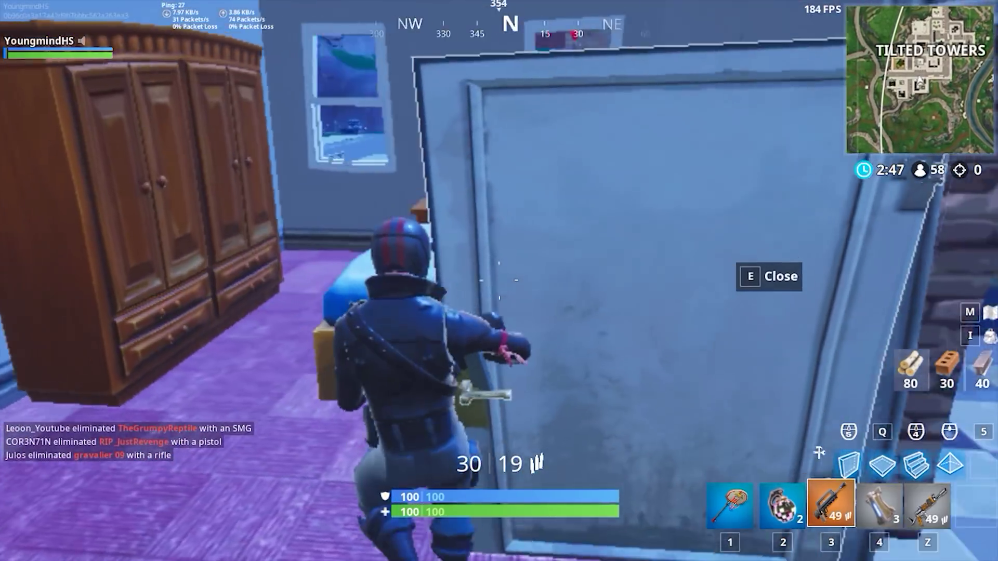